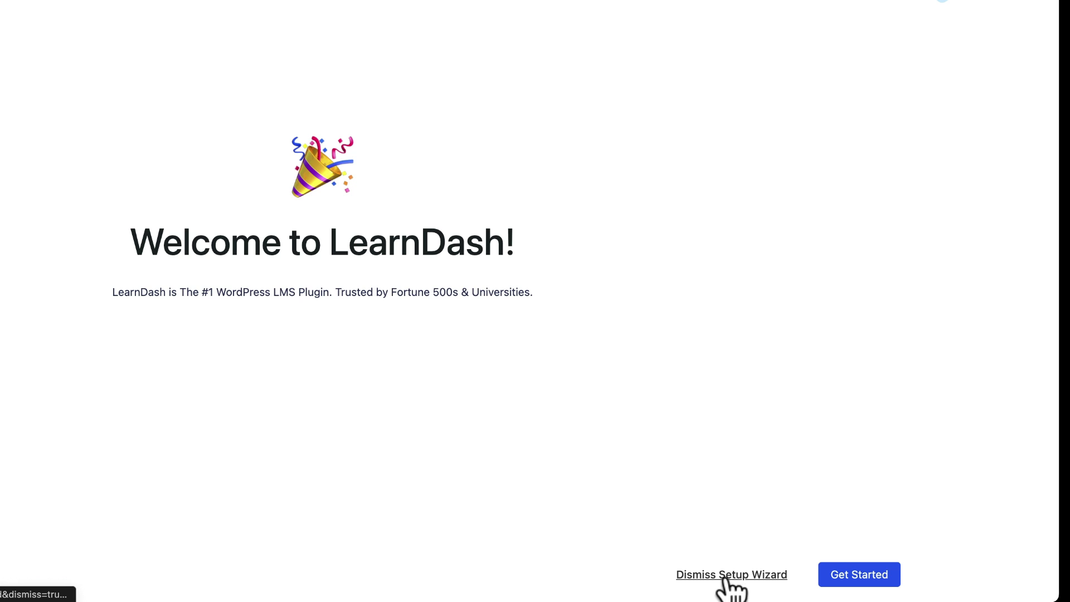
Step: Start the guided LearnDash setup wizard from the Welcome to LearnDash screen
{"action": "left_click", "coordinate": [847, 580]}
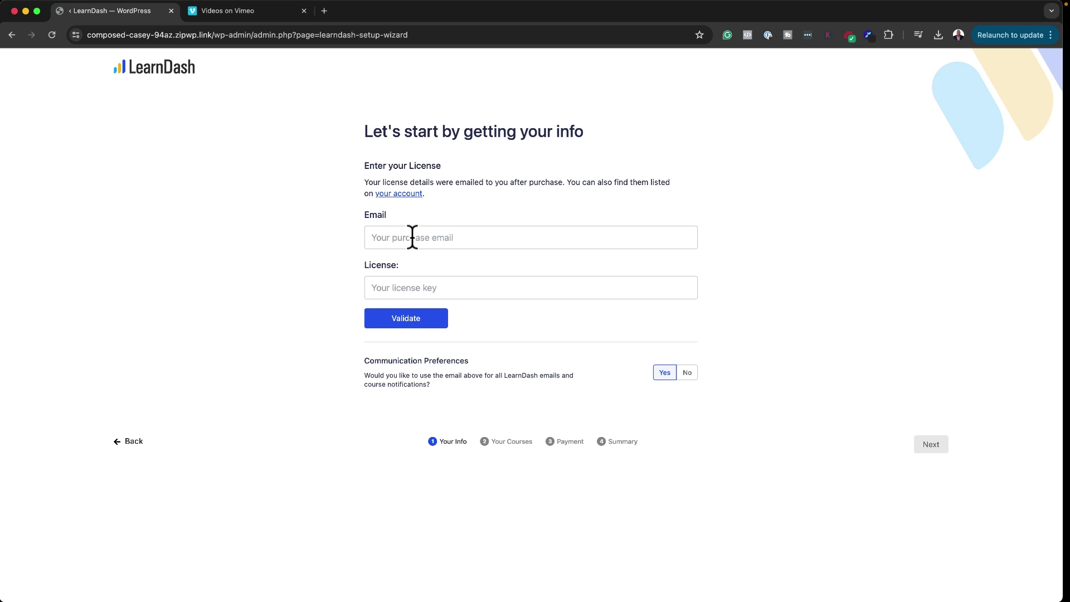
Step: Enter the purchase e-mail, paste the license key, and validate them
{"action": "left_click", "coordinate": [412, 238]}
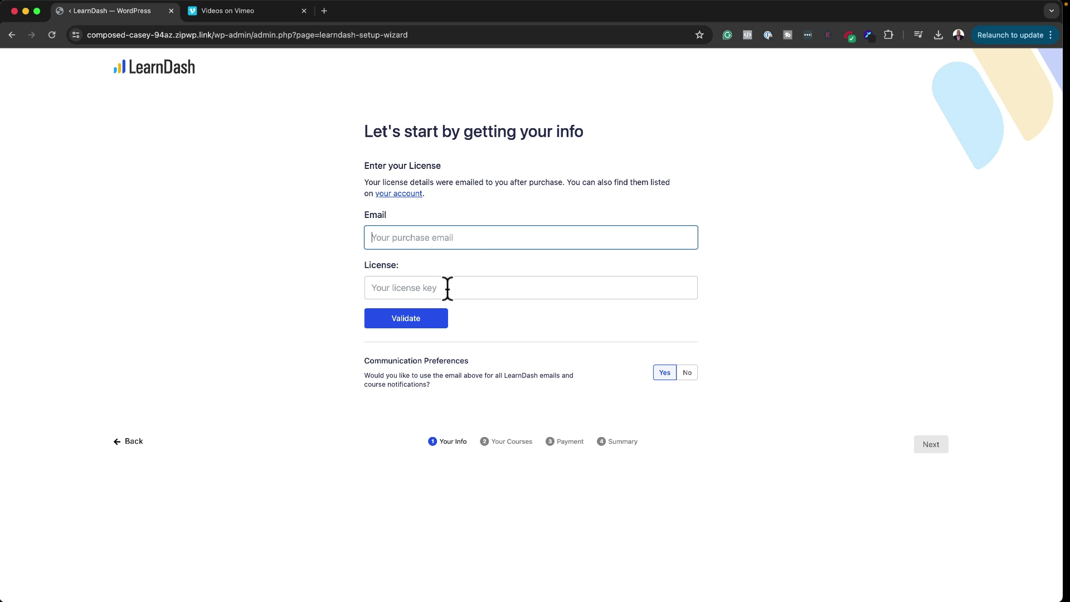
{"action": "left_click", "coordinate": [387, 288]}
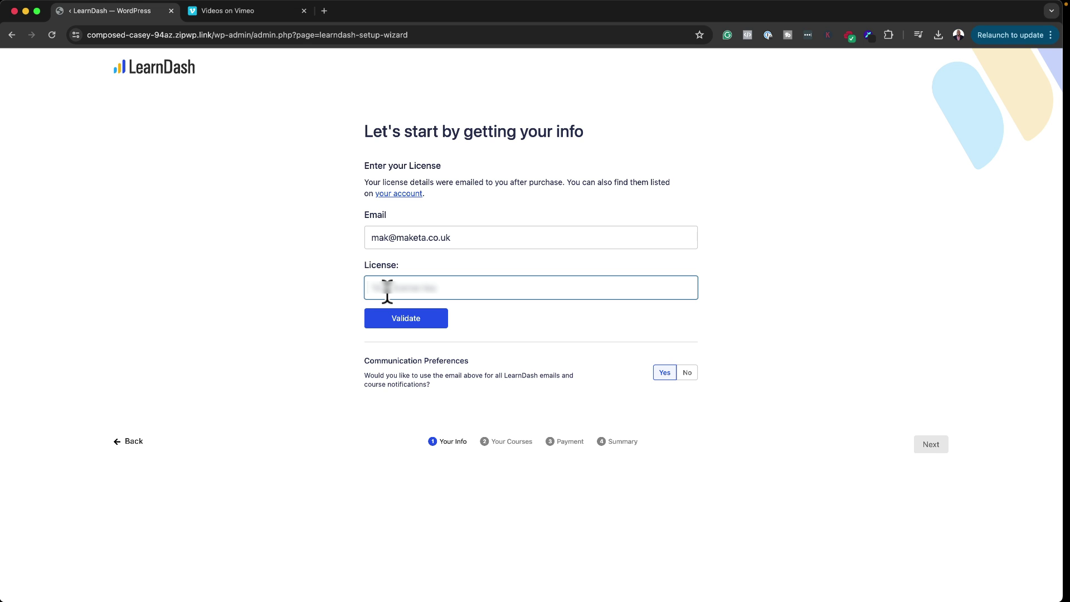
{"action": "key", "text": "super+v"}
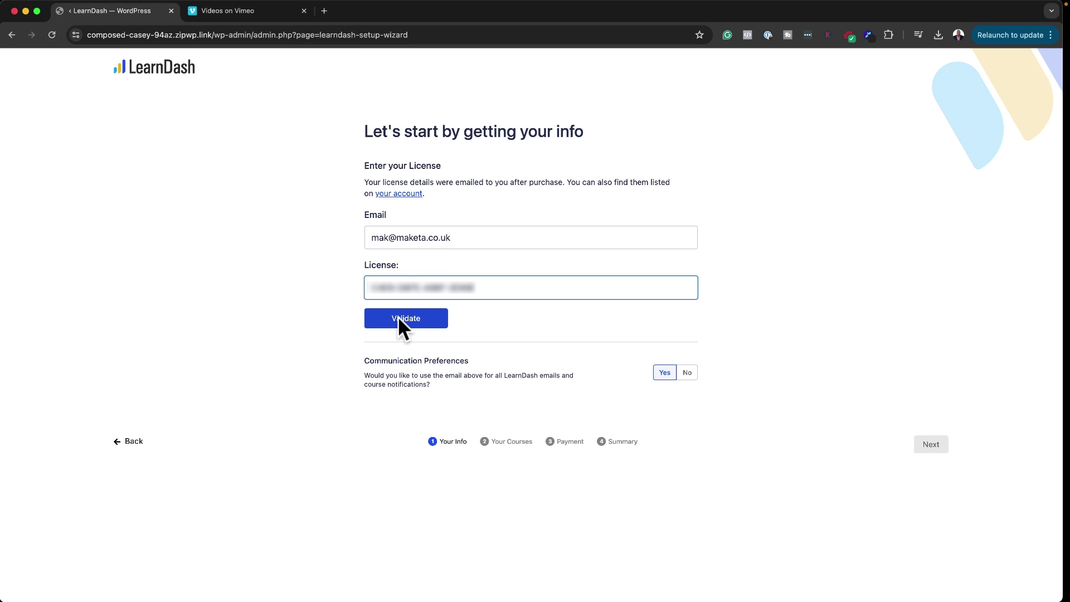
{"action": "left_click", "coordinate": [400, 318]}
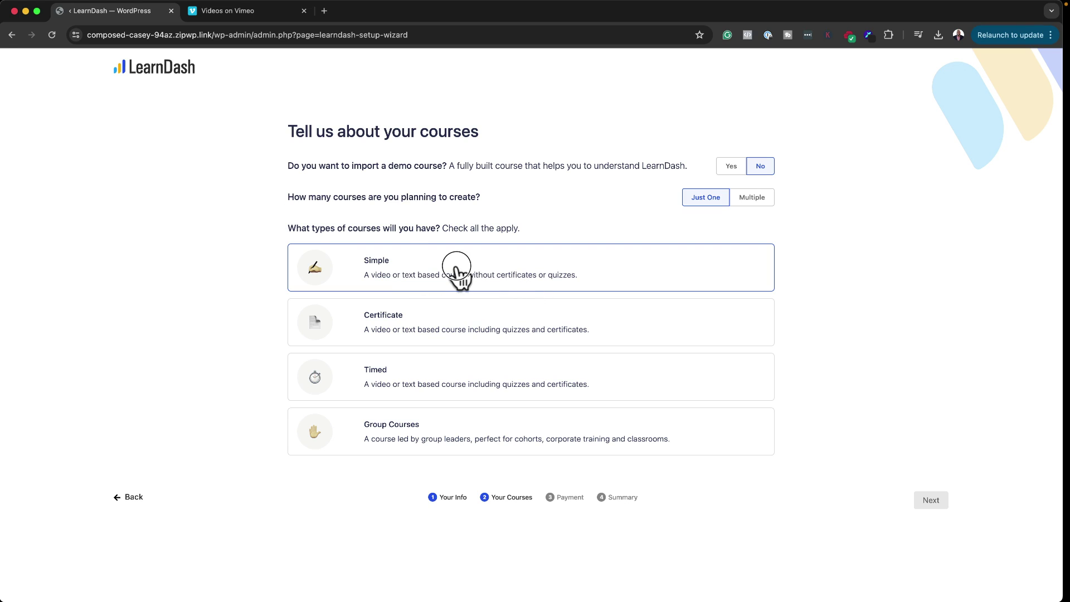
Step: Choose Simple and Certificate as the planned course types
{"action": "left_click", "coordinate": [456, 267]}
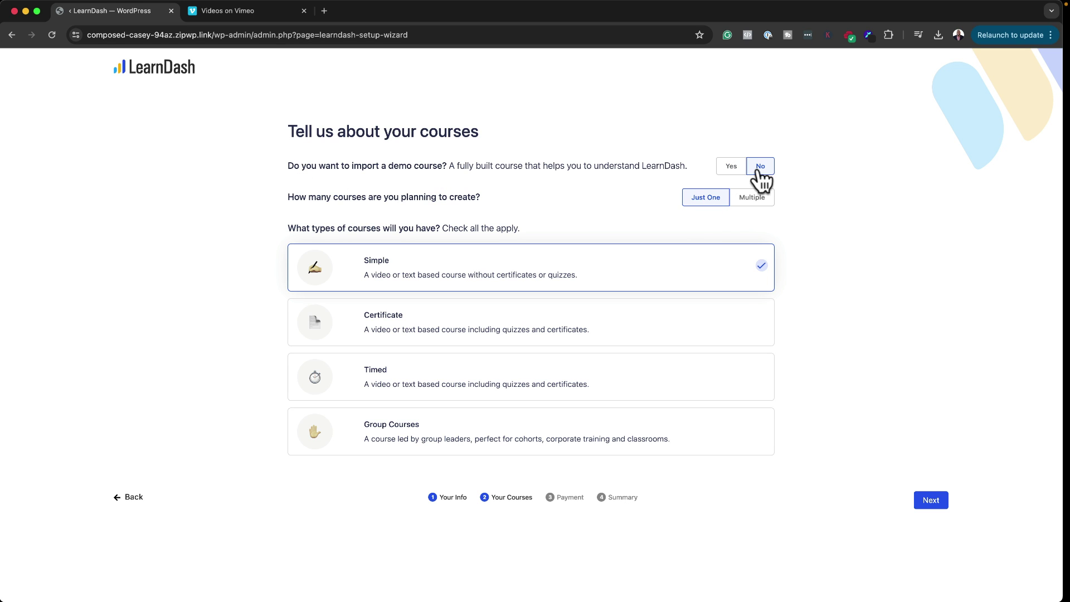
{"action": "left_click", "coordinate": [482, 330]}
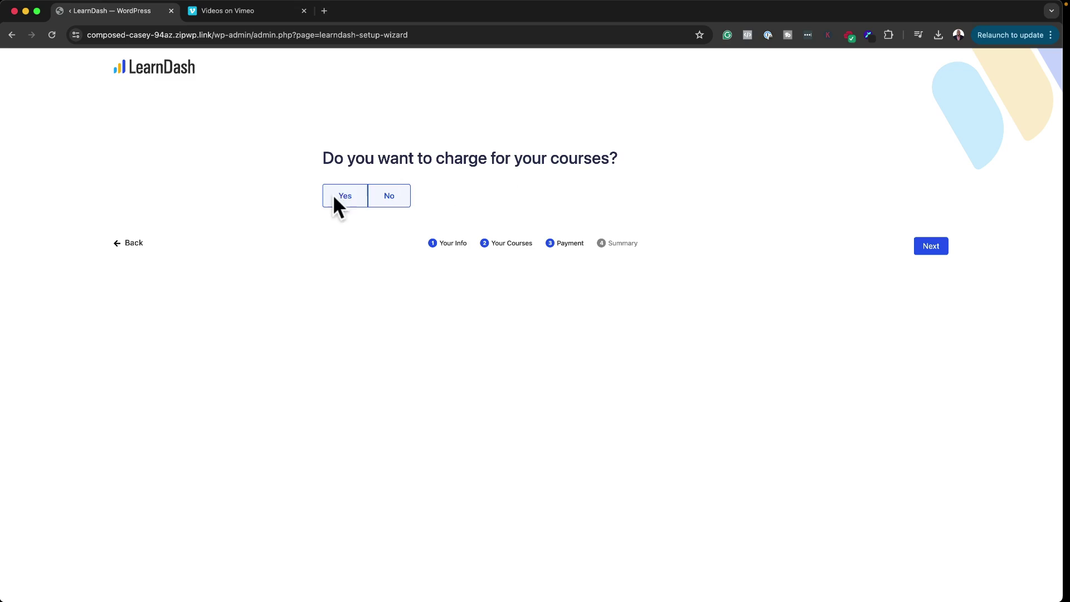
Step: Charge for courses via Stripe, with the United States currency selected
{"action": "left_click", "coordinate": [342, 196]}
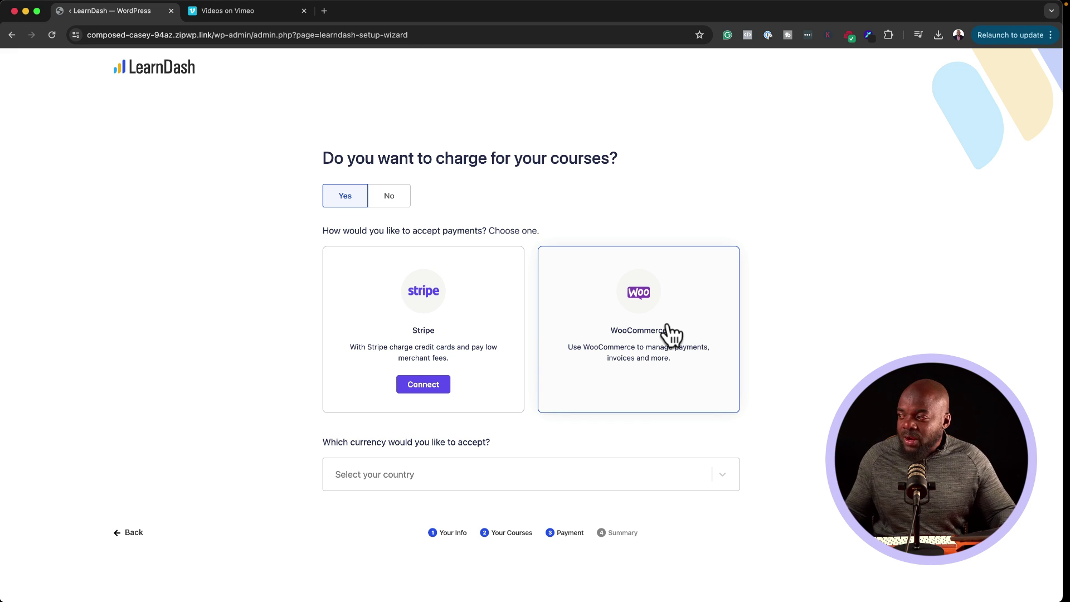
{"action": "left_click", "coordinate": [454, 337]}
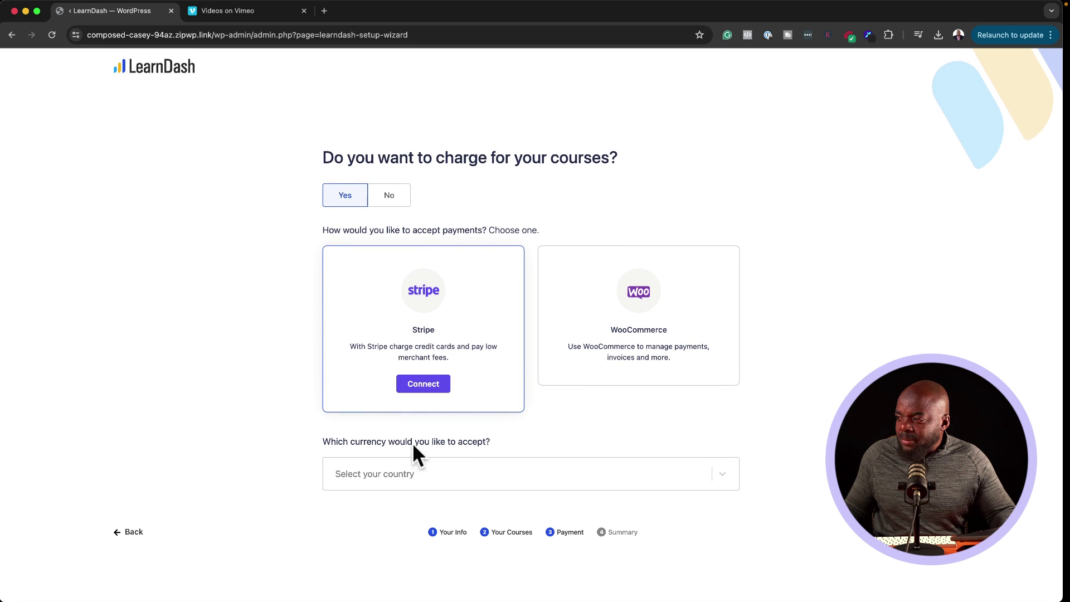
{"action": "left_click", "coordinate": [415, 475]}
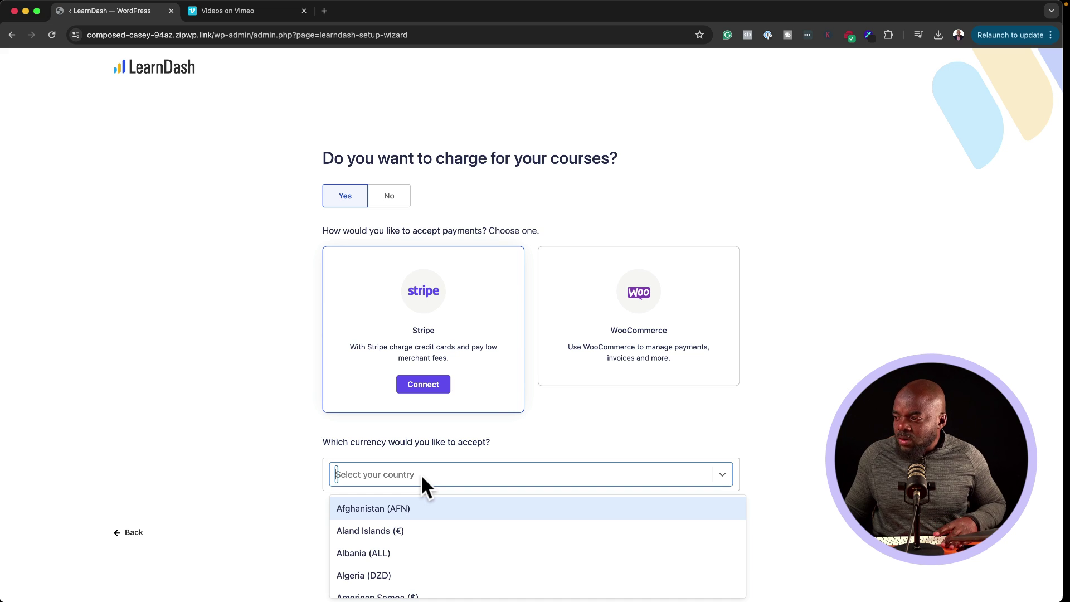
{"action": "type", "text": "usa"}
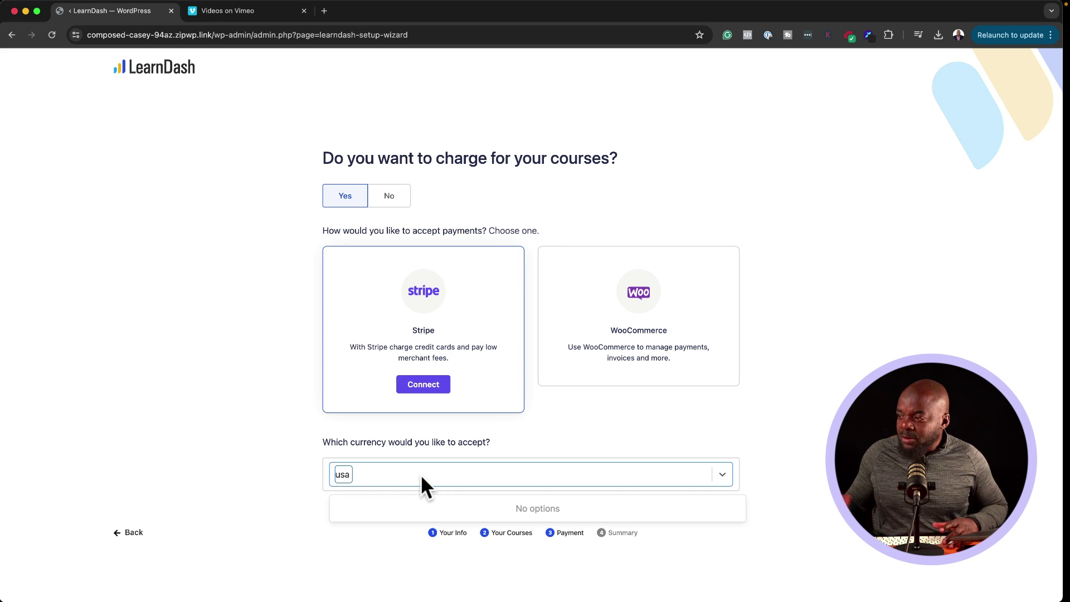
{"action": "key", "text": "BackSpace"}
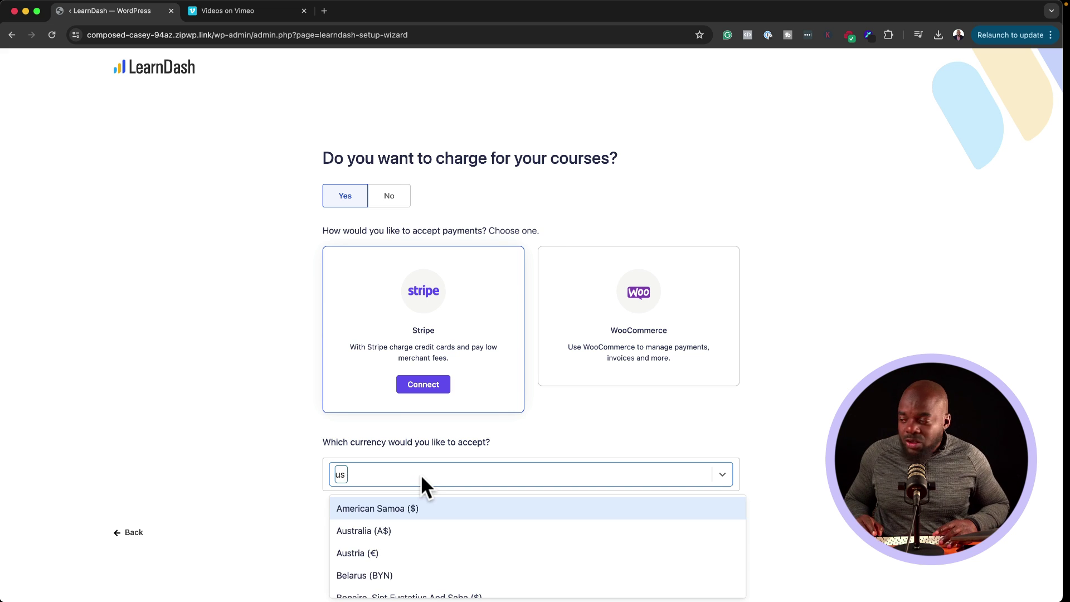
{"action": "key", "text": "BackSpace"}
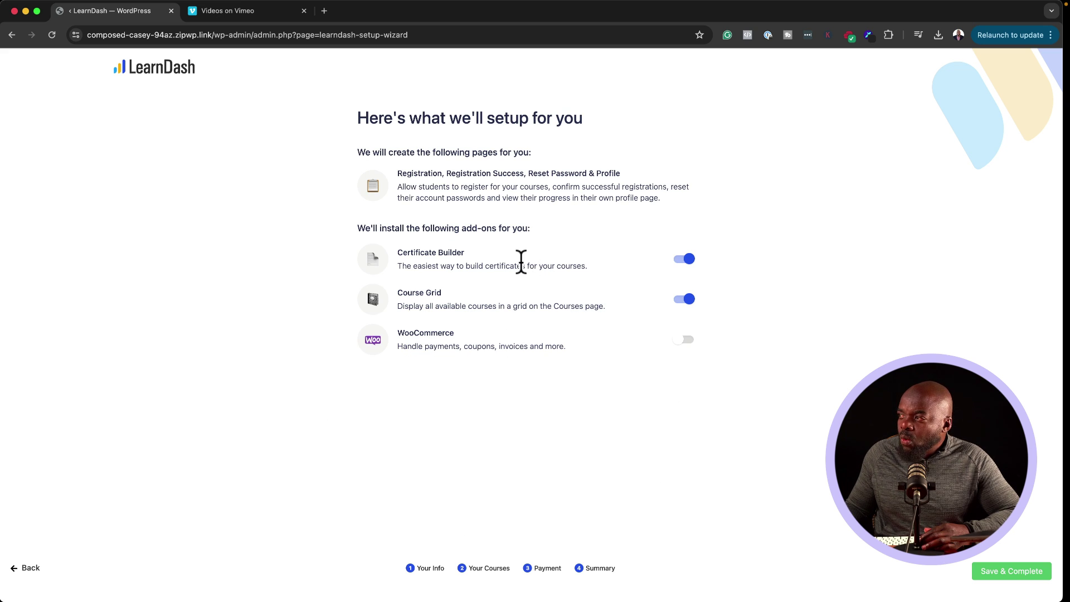
Step: Save and complete the setup wizard and bring up the starter template choices
{"action": "left_click", "coordinate": [1024, 575]}
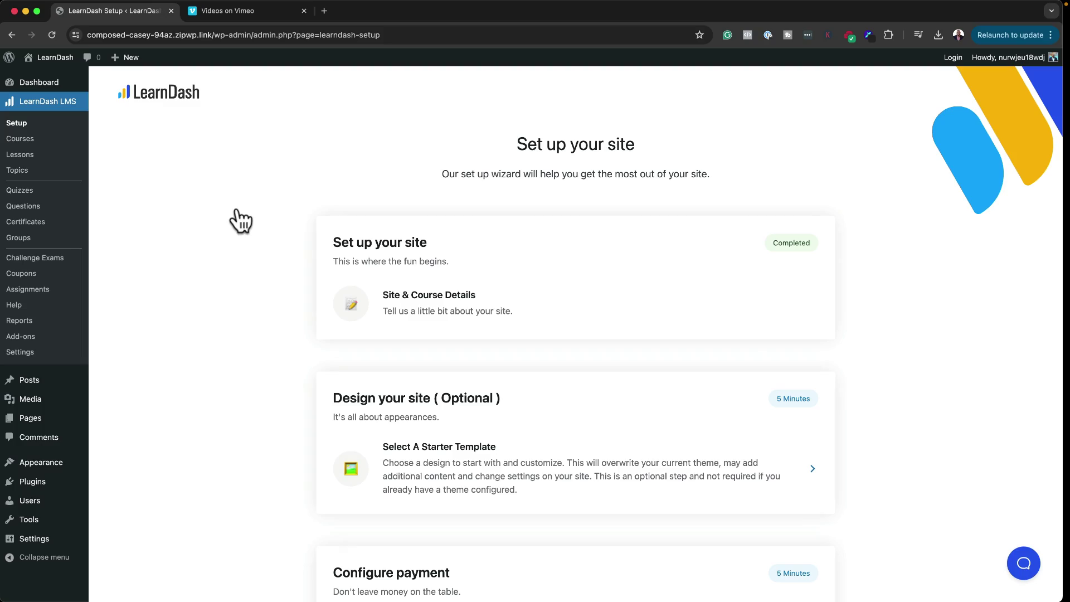
{"action": "scroll", "coordinate": [586, 303], "scroll_direction": "down", "scroll_amount": 2}
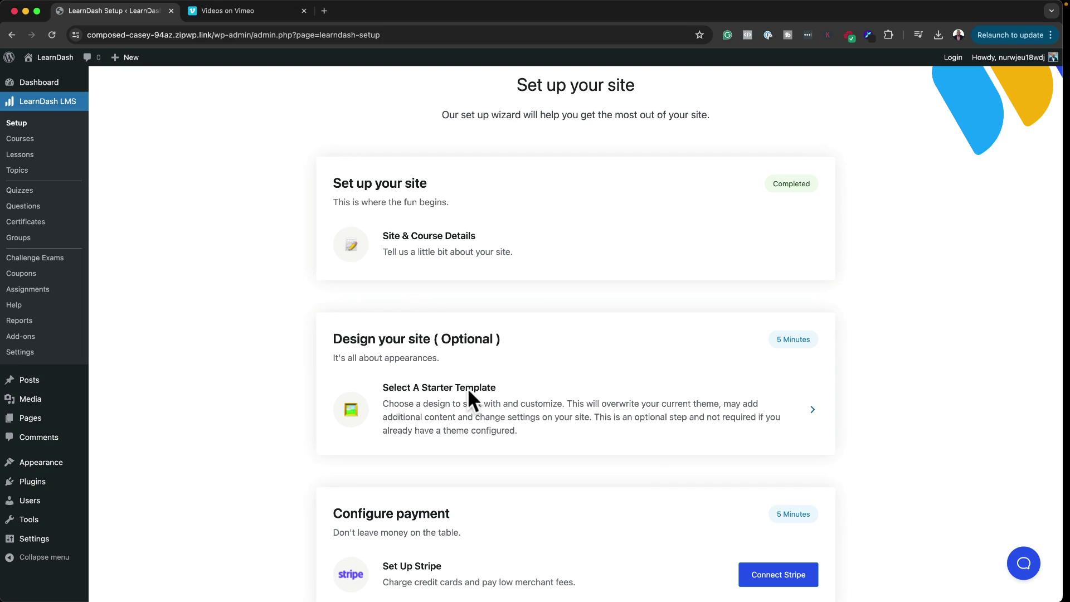
{"action": "left_click", "coordinate": [556, 406]}
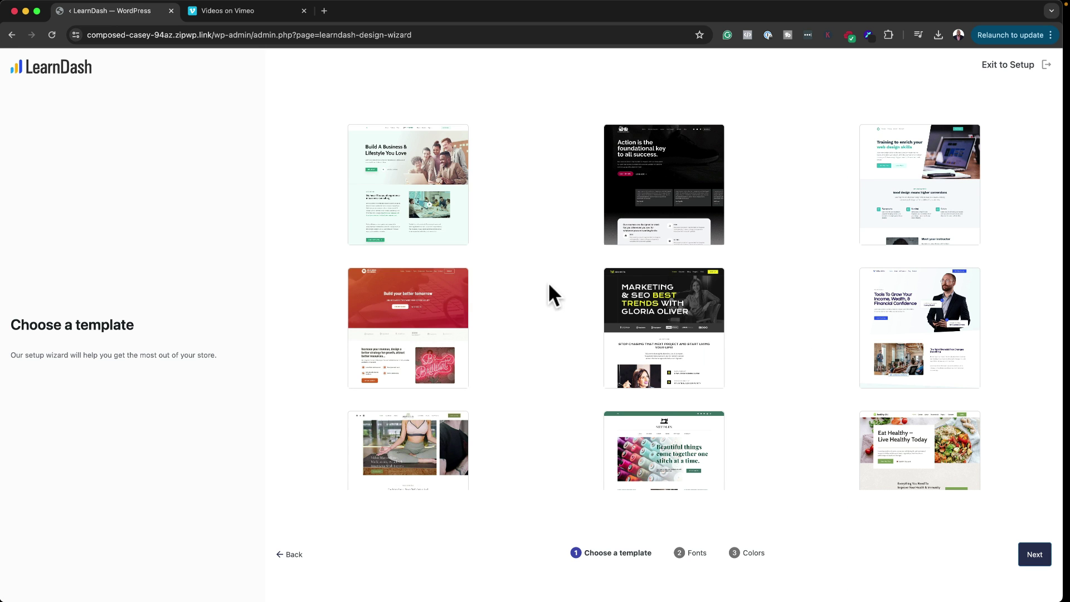
Step: Preview the Cooking Course starter template, scrolling through it before closing the preview
{"action": "scroll", "coordinate": [552, 316], "scroll_direction": "down", "scroll_amount": 3}
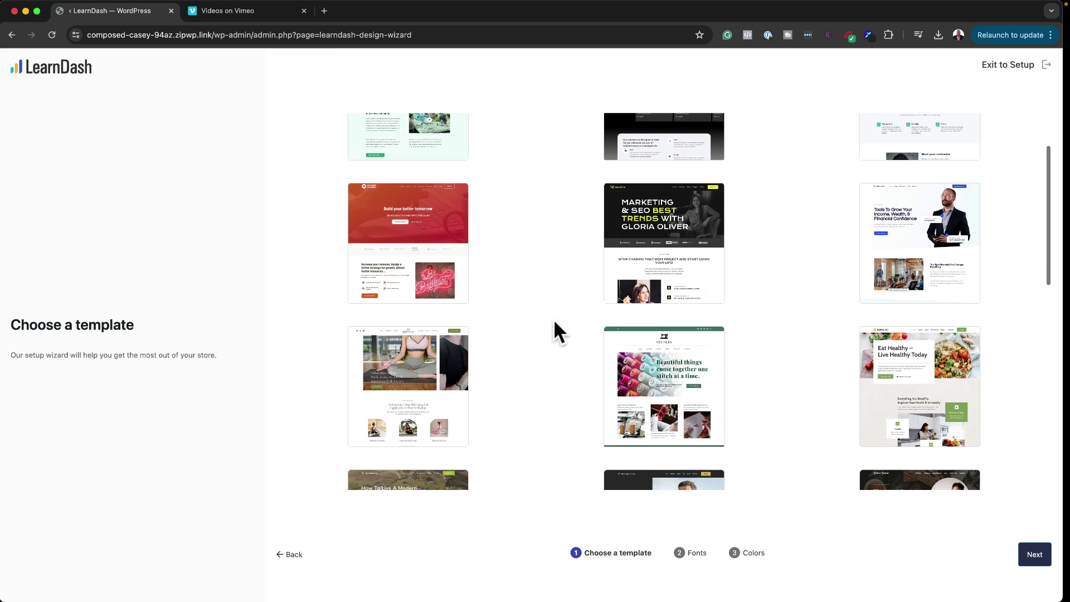
{"action": "scroll", "coordinate": [553, 319], "scroll_direction": "down", "scroll_amount": 7}
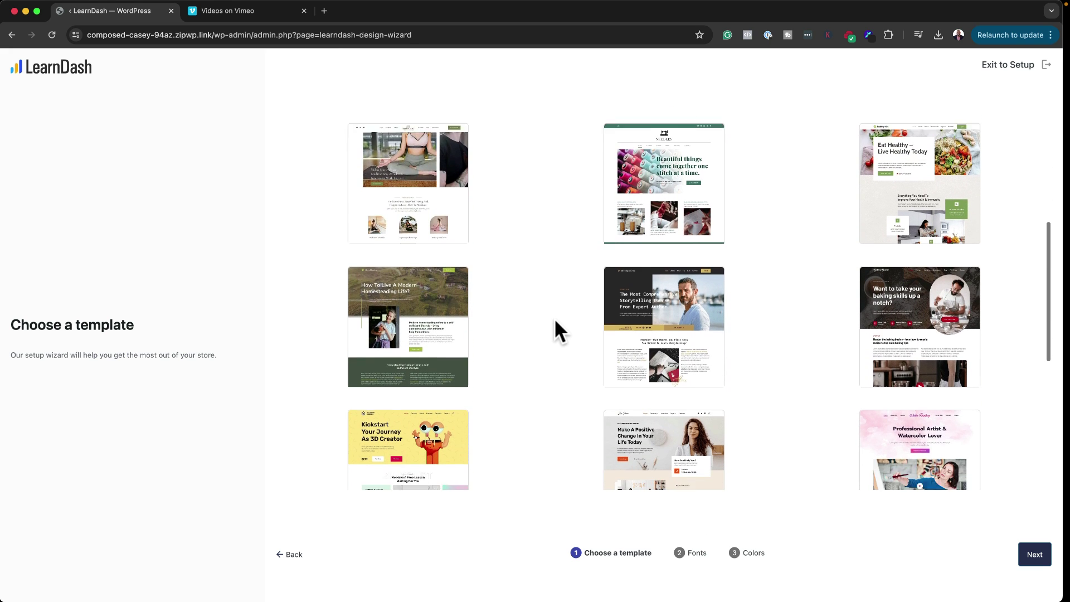
{"action": "scroll", "coordinate": [554, 318], "scroll_direction": "down", "scroll_amount": 2}
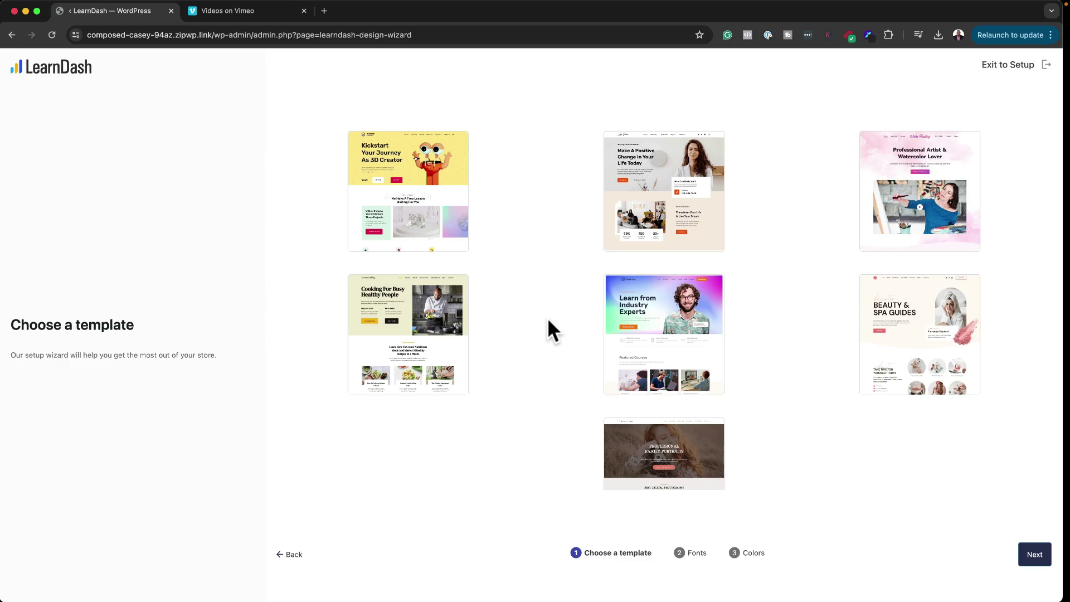
{"action": "scroll", "coordinate": [548, 319], "scroll_direction": "down", "scroll_amount": 2}
{"action": "mouse_move", "coordinate": [442, 294]}
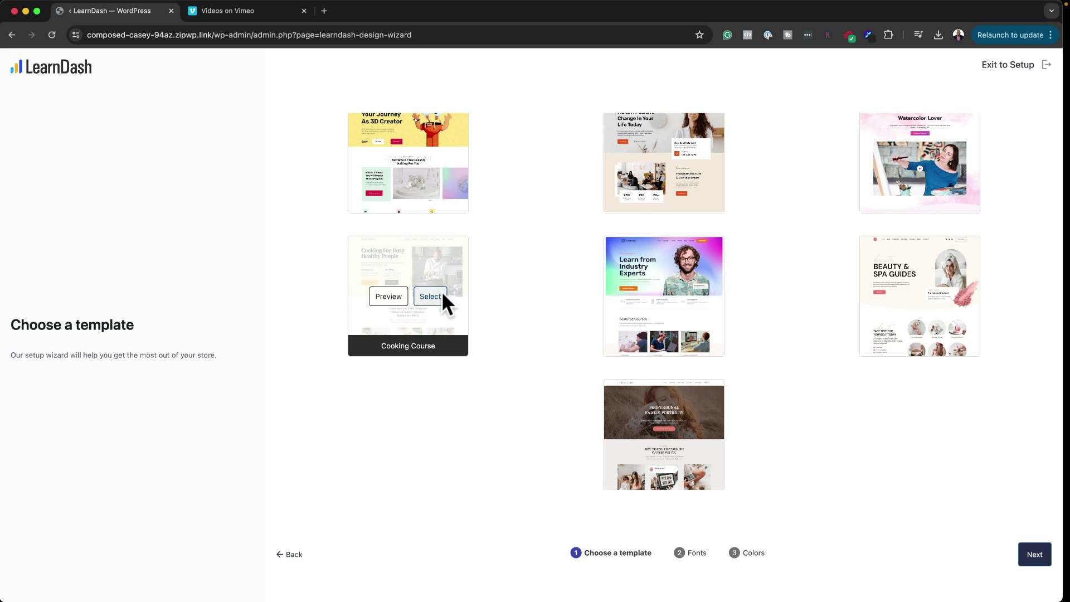
{"action": "left_click", "coordinate": [390, 298]}
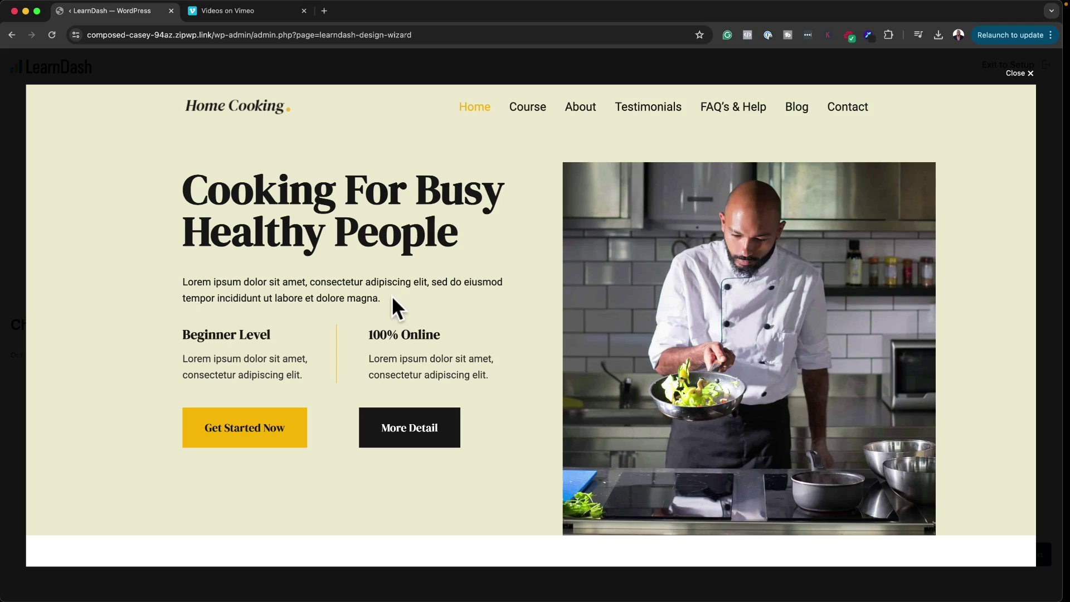
{"action": "scroll", "coordinate": [582, 270], "scroll_direction": "down", "scroll_amount": 10}
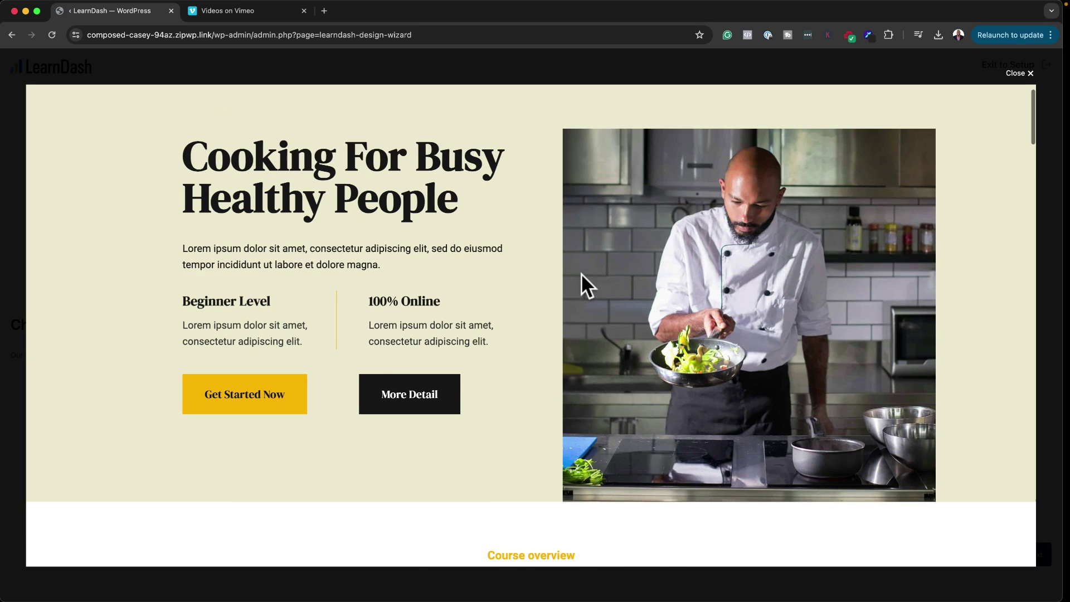
{"action": "scroll", "coordinate": [584, 273], "scroll_direction": "down", "scroll_amount": 15}
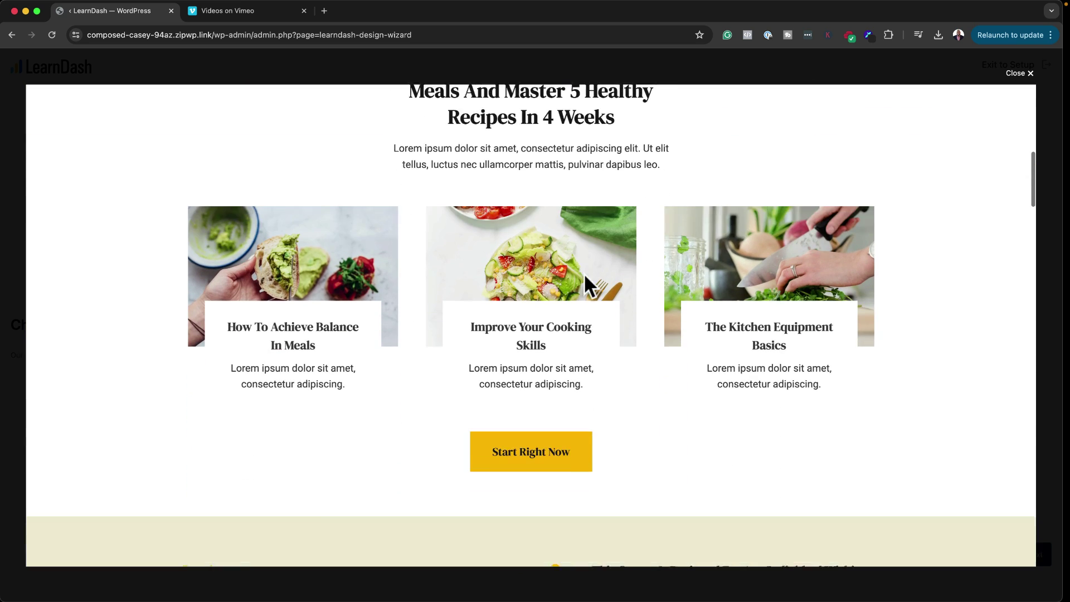
{"action": "scroll", "coordinate": [584, 275], "scroll_direction": "down", "scroll_amount": 14}
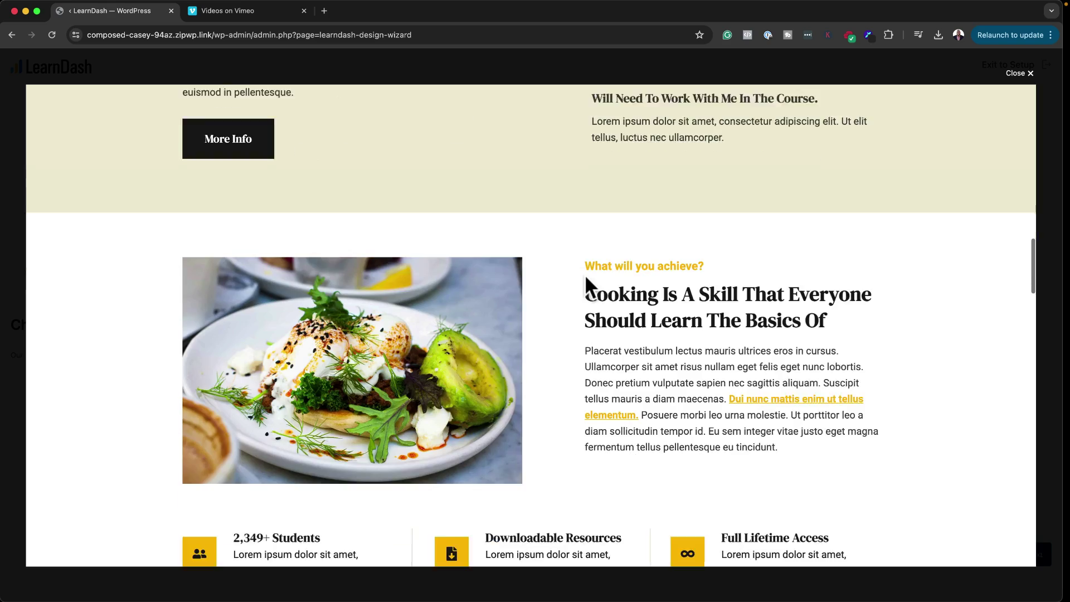
{"action": "scroll", "coordinate": [586, 274], "scroll_direction": "down", "scroll_amount": 13}
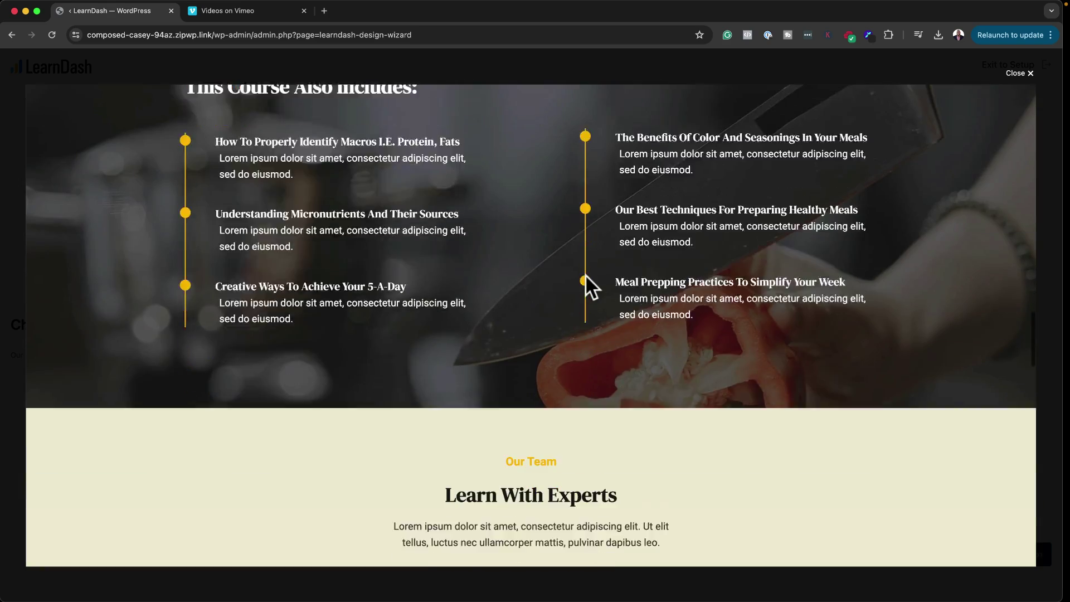
{"action": "scroll", "coordinate": [586, 274], "scroll_direction": "down", "scroll_amount": 10}
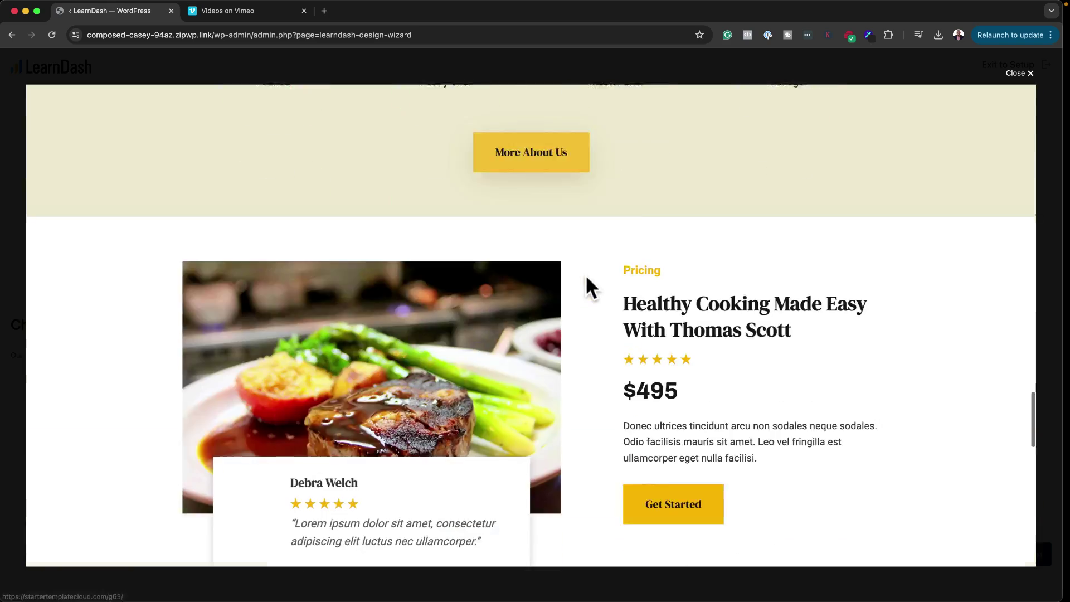
{"action": "scroll", "coordinate": [586, 275], "scroll_direction": "up", "scroll_amount": 20}
{"action": "scroll", "coordinate": [586, 276], "scroll_direction": "up", "scroll_amount": 10}
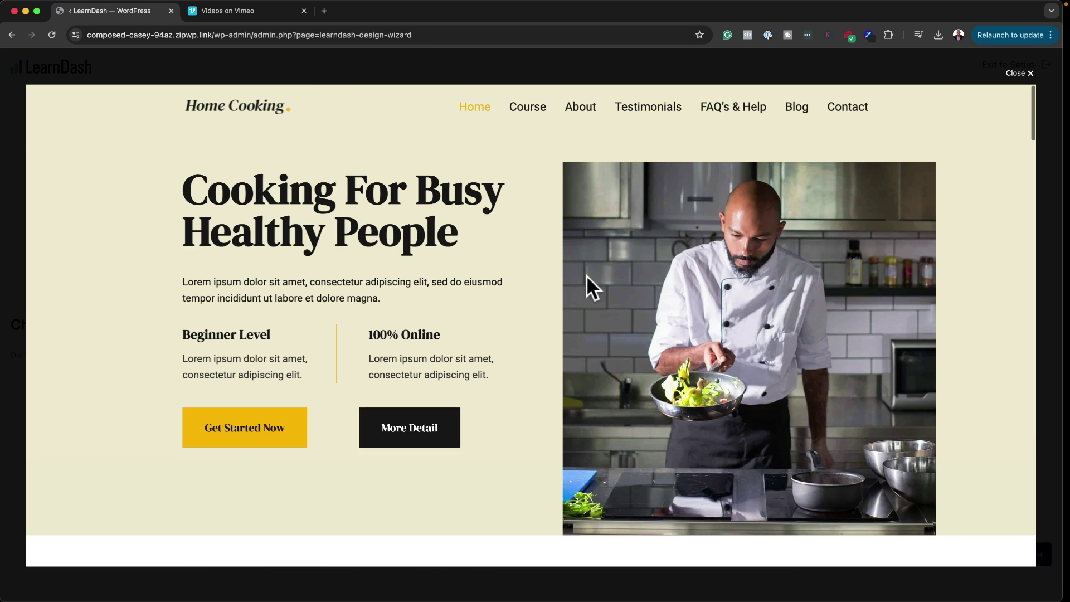
{"action": "left_click", "coordinate": [1022, 72]}
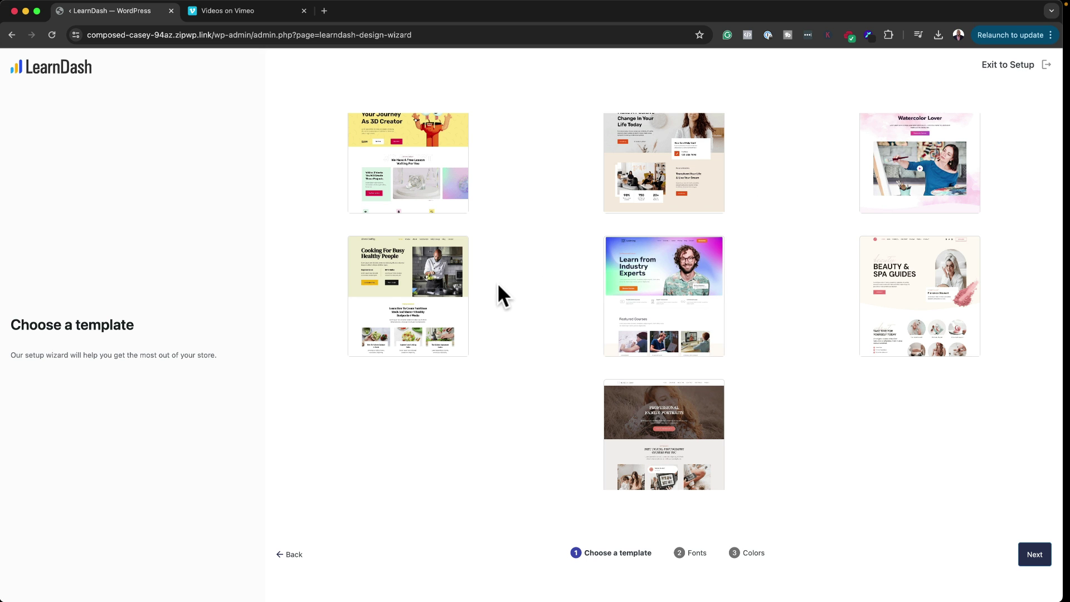
Step: Select the Cooking Course template and advance to the font step
{"action": "mouse_move", "coordinate": [372, 282]}
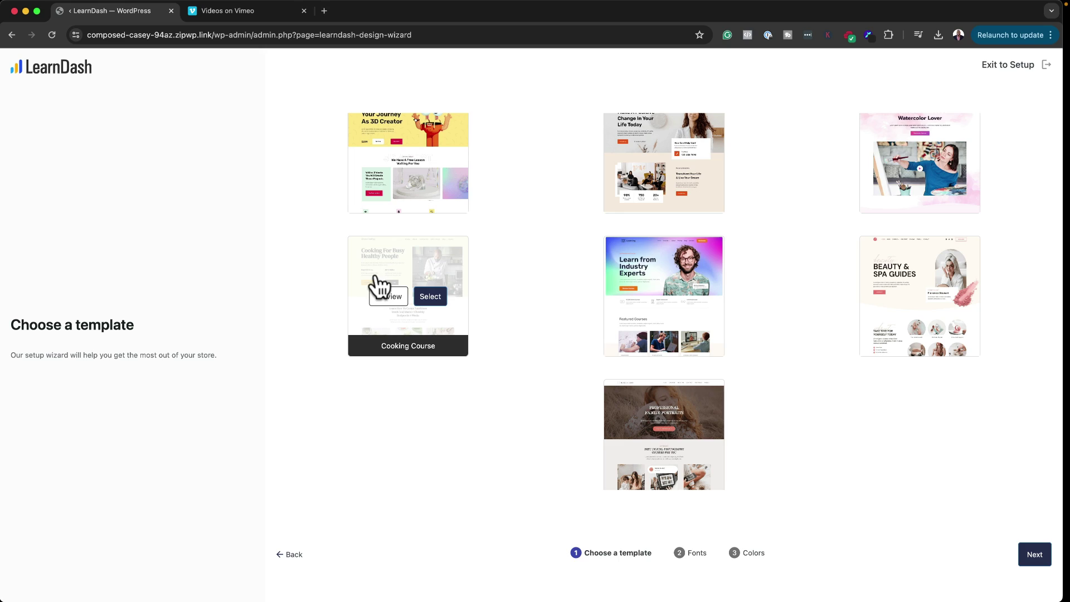
{"action": "left_click", "coordinate": [438, 297]}
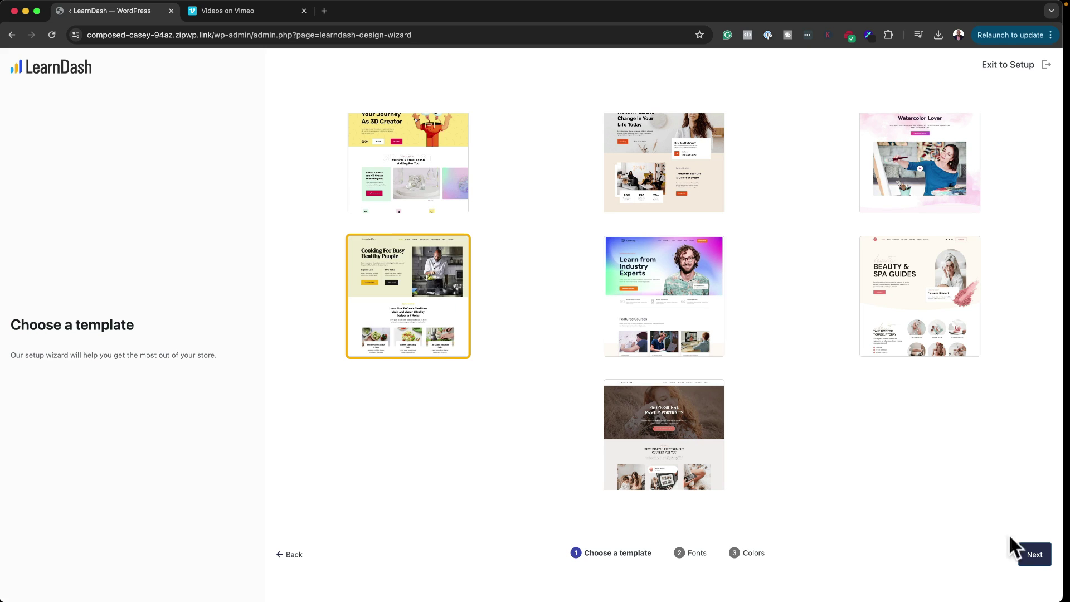
{"action": "left_click", "coordinate": [1038, 555]}
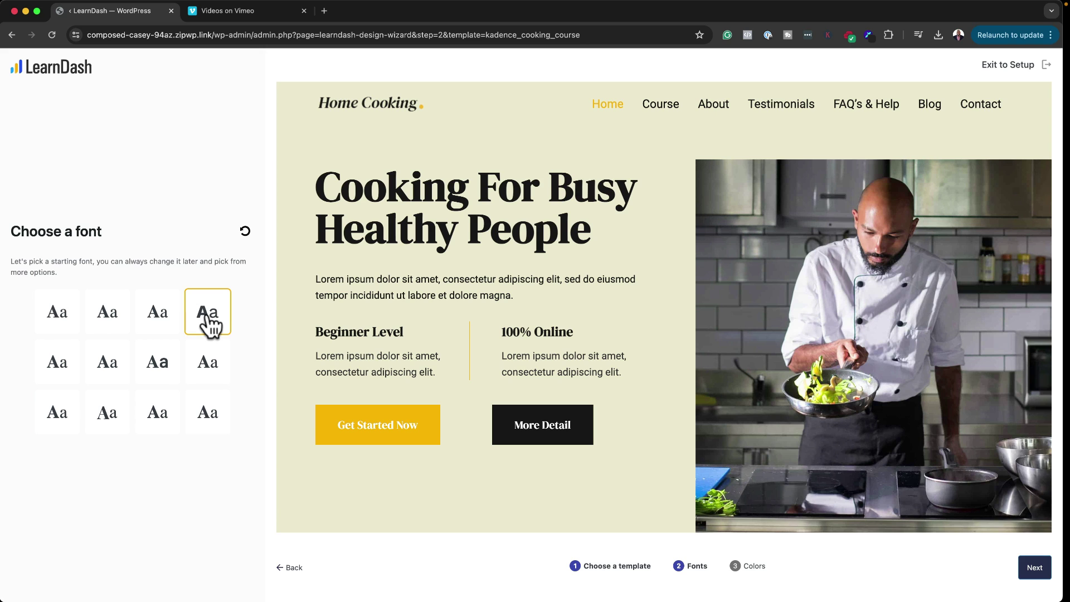
Step: Compare a few starting fonts, then choose the first, top-left one
{"action": "left_click", "coordinate": [207, 318]}
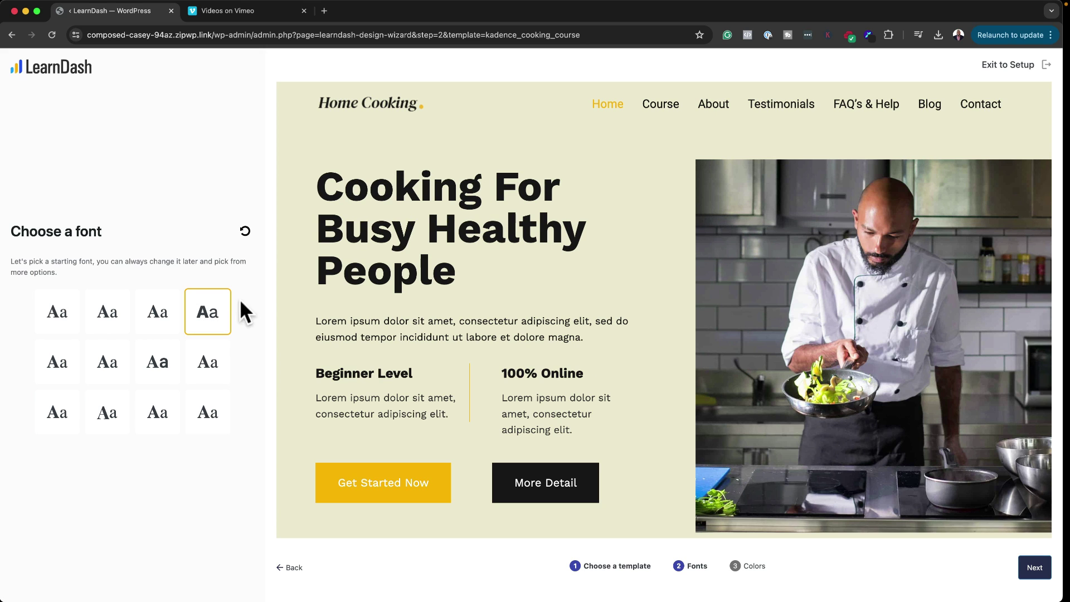
{"action": "left_click", "coordinate": [160, 318]}
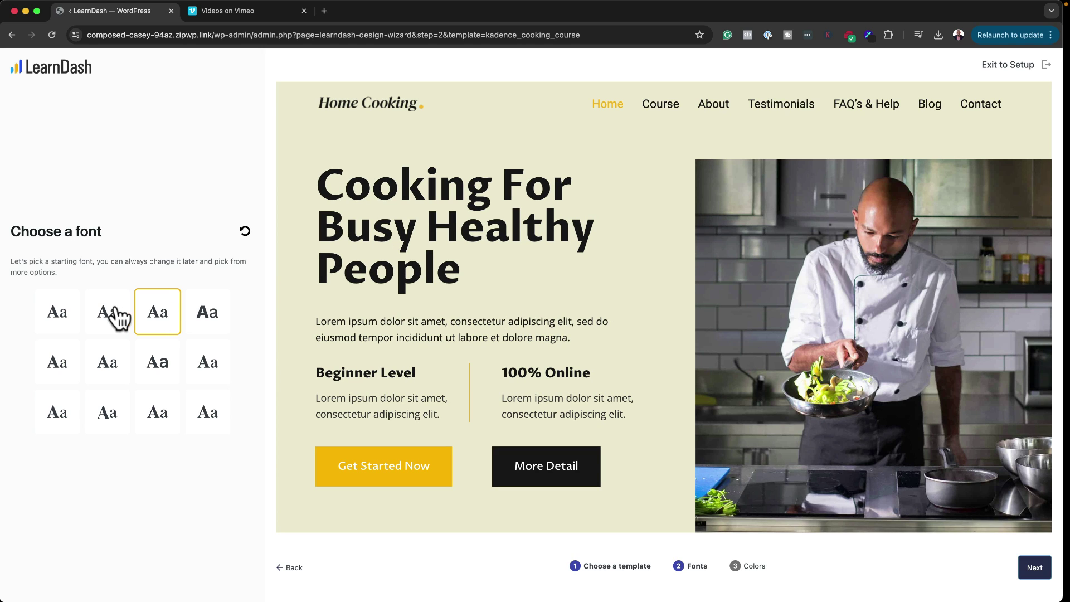
{"action": "left_click", "coordinate": [54, 318]}
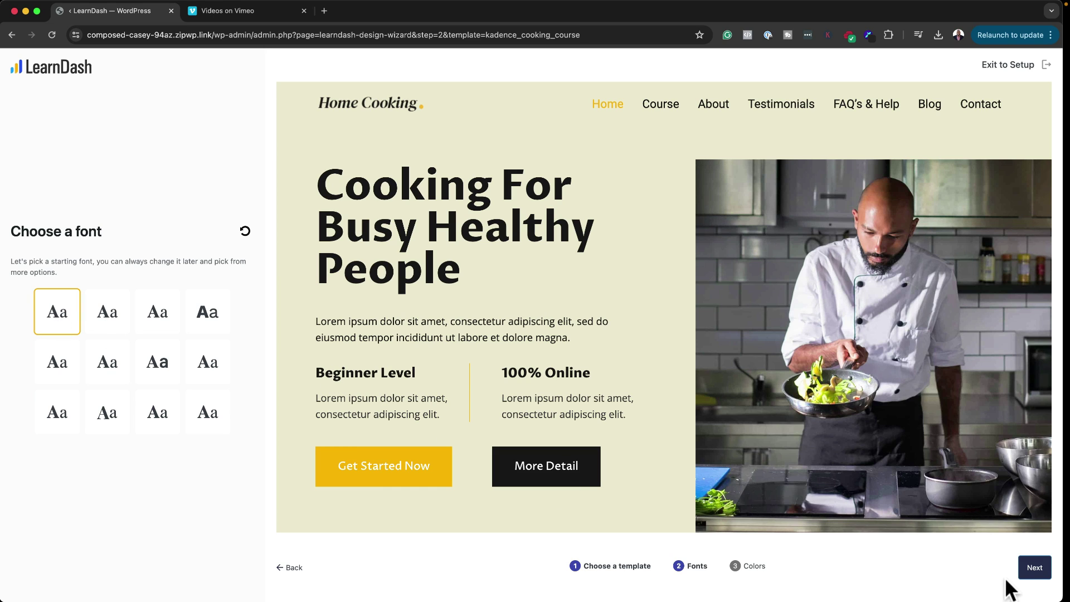
{"action": "left_click", "coordinate": [1026, 569]}
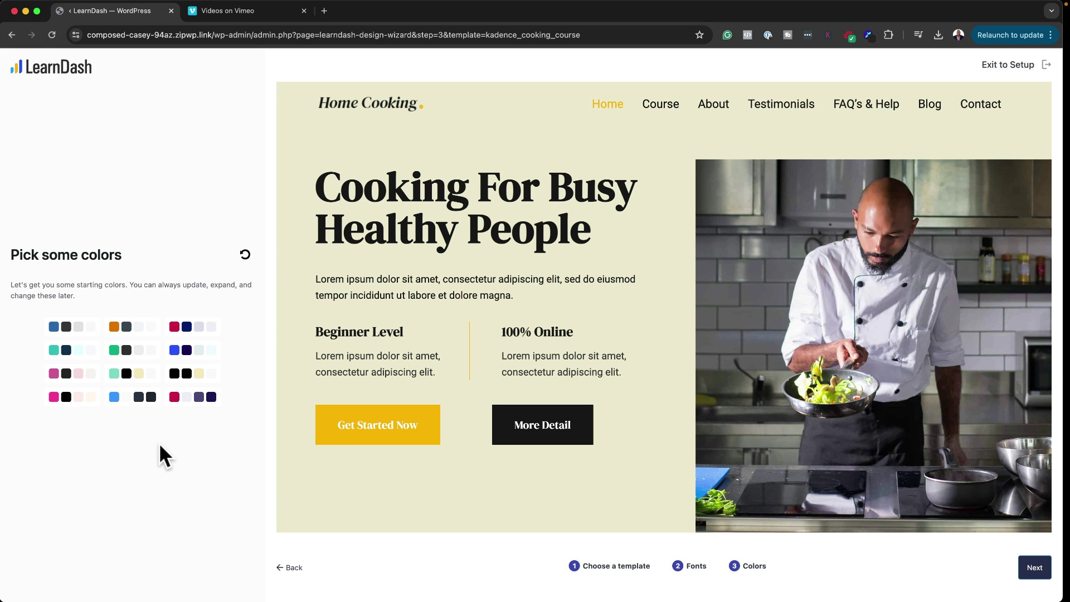
Step: Try the orange, mint and crimson colour palettes on the preview
{"action": "left_click", "coordinate": [146, 337]}
{"action": "left_click", "coordinate": [133, 374]}
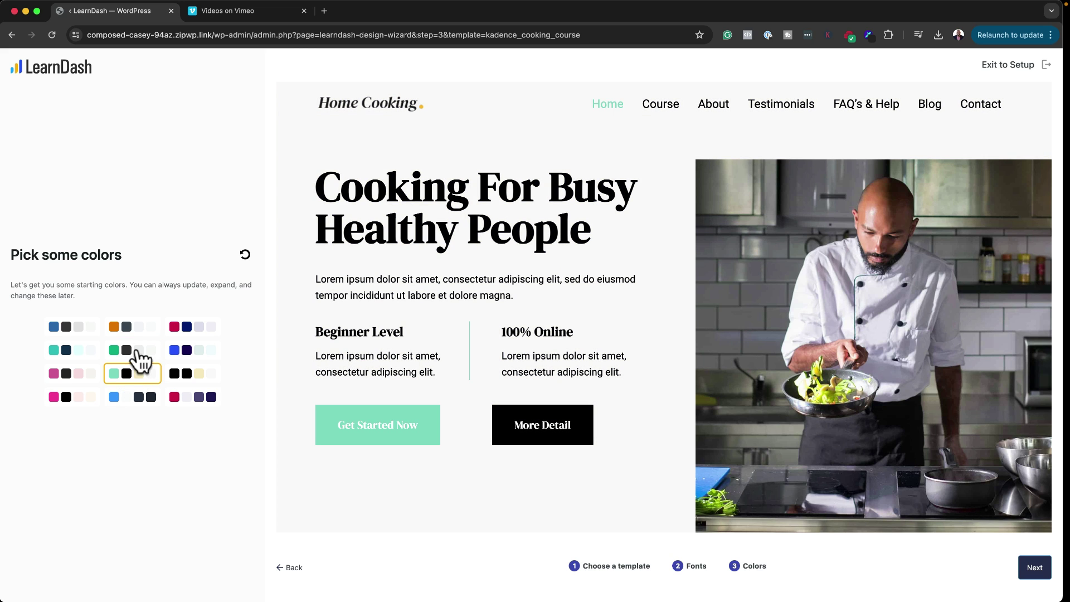
{"action": "left_click", "coordinate": [195, 400]}
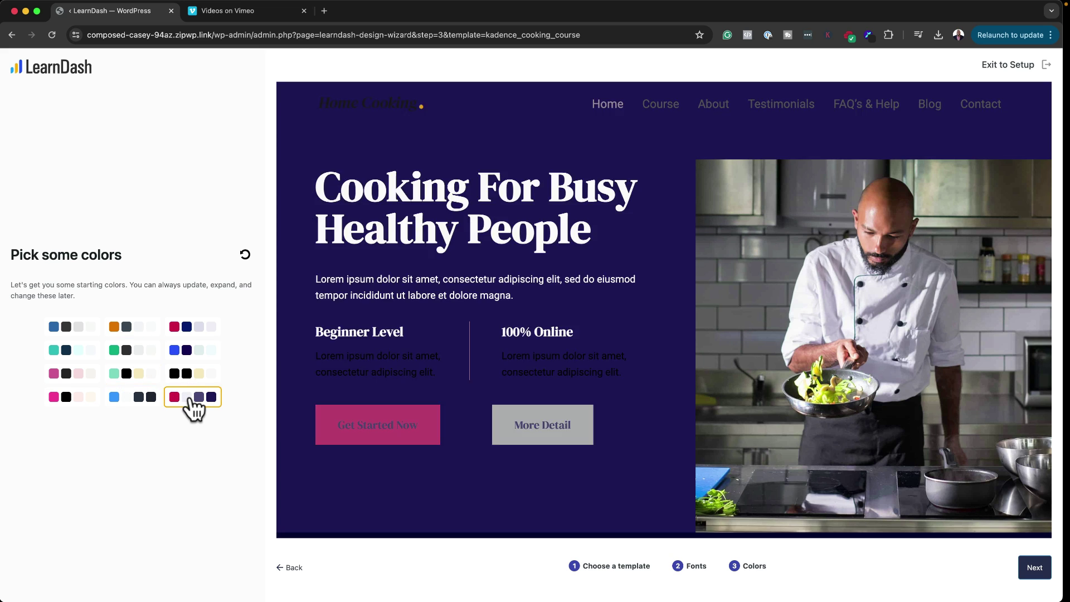
{"action": "scroll", "coordinate": [452, 437], "scroll_direction": "down", "scroll_amount": 5}
{"action": "scroll", "coordinate": [449, 438], "scroll_direction": "down", "scroll_amount": 10}
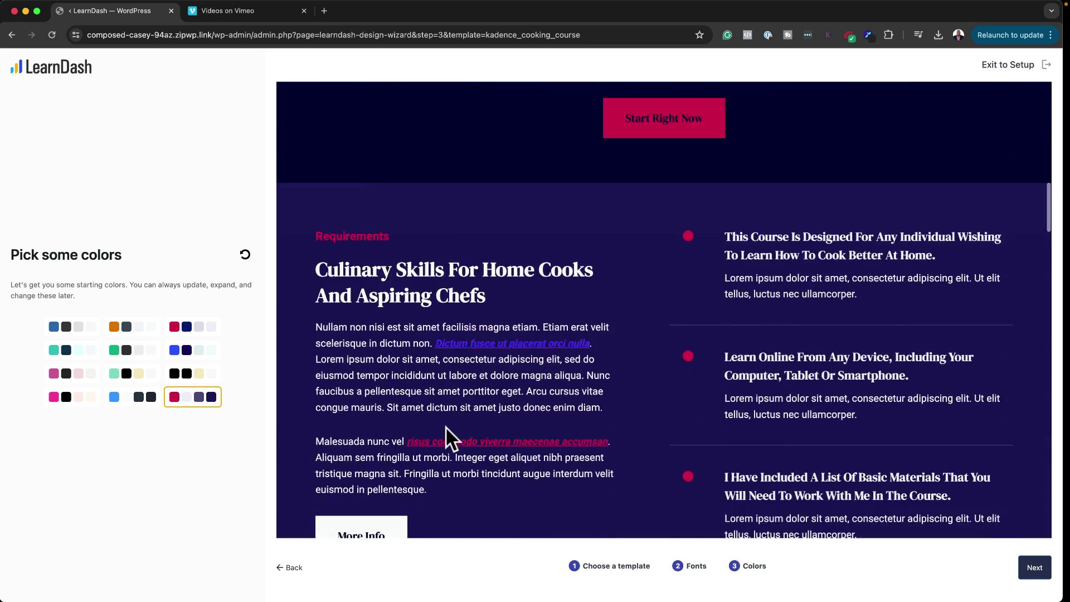
{"action": "scroll", "coordinate": [449, 438], "scroll_direction": "up", "scroll_amount": 4}
Step: After trying blue/dark and pink palettes, apply the blue and navy palette
{"action": "left_click", "coordinate": [142, 396]}
{"action": "scroll", "coordinate": [402, 426], "scroll_direction": "up", "scroll_amount": 10}
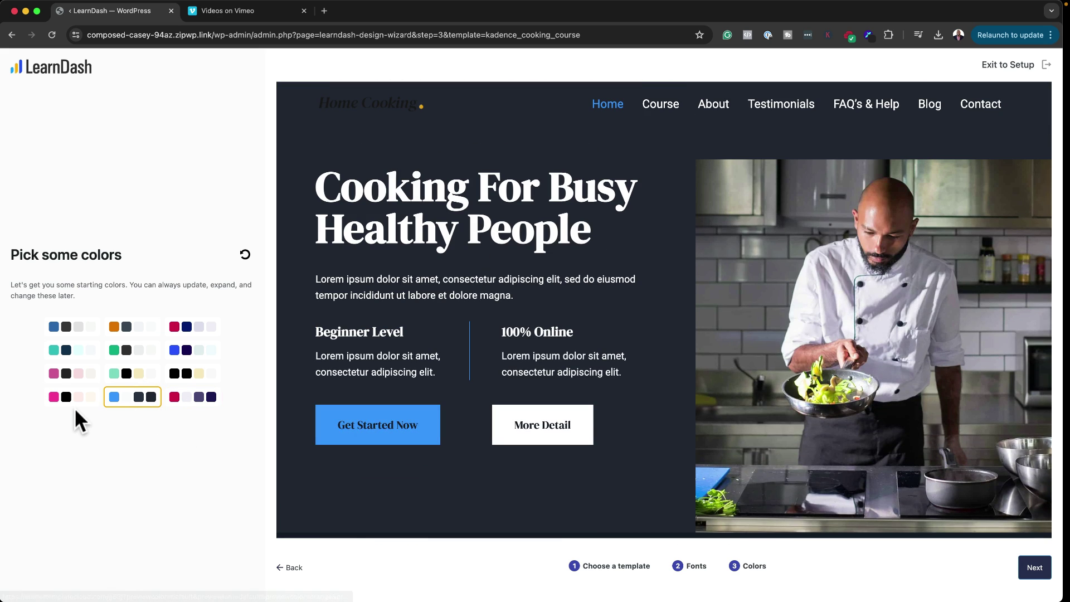
{"action": "left_click", "coordinate": [72, 399]}
{"action": "scroll", "coordinate": [509, 447], "scroll_direction": "down", "scroll_amount": 8}
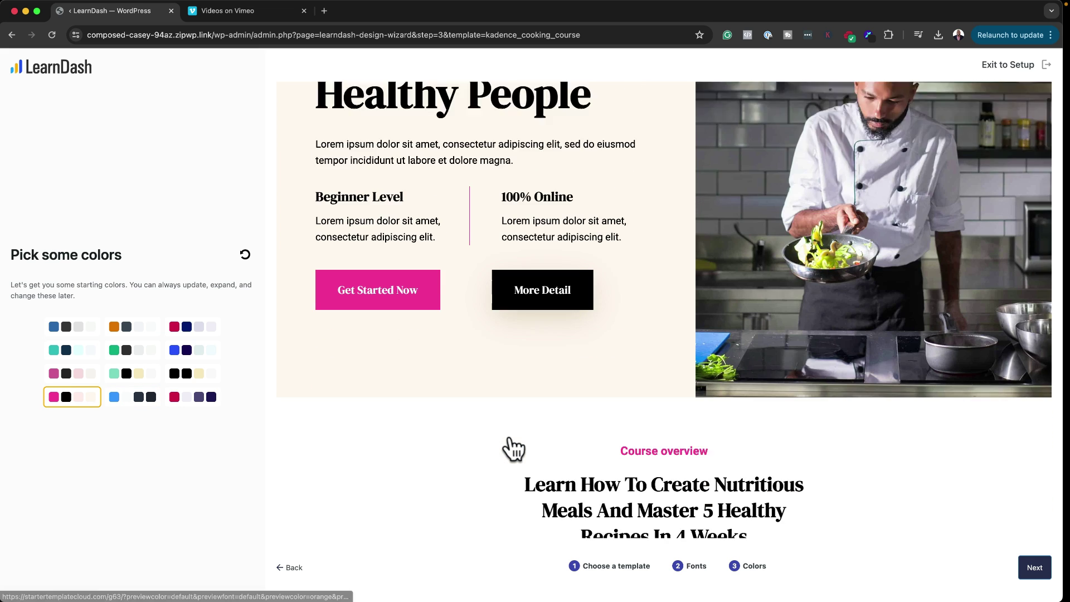
{"action": "scroll", "coordinate": [510, 435], "scroll_direction": "down", "scroll_amount": 5}
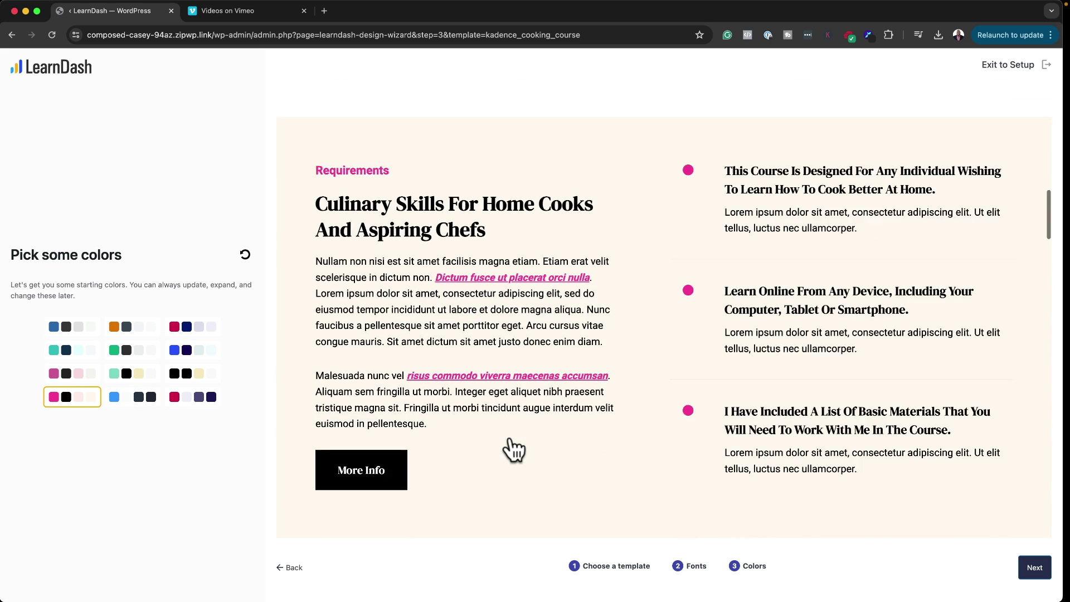
{"action": "scroll", "coordinate": [460, 433], "scroll_direction": "up", "scroll_amount": 15}
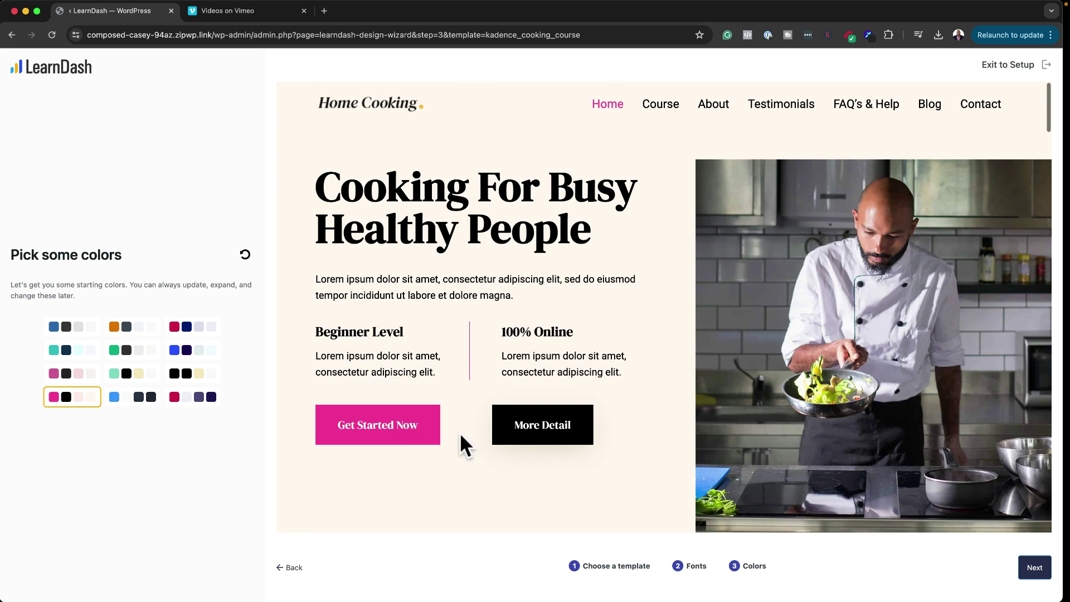
{"action": "left_click", "coordinate": [199, 351]}
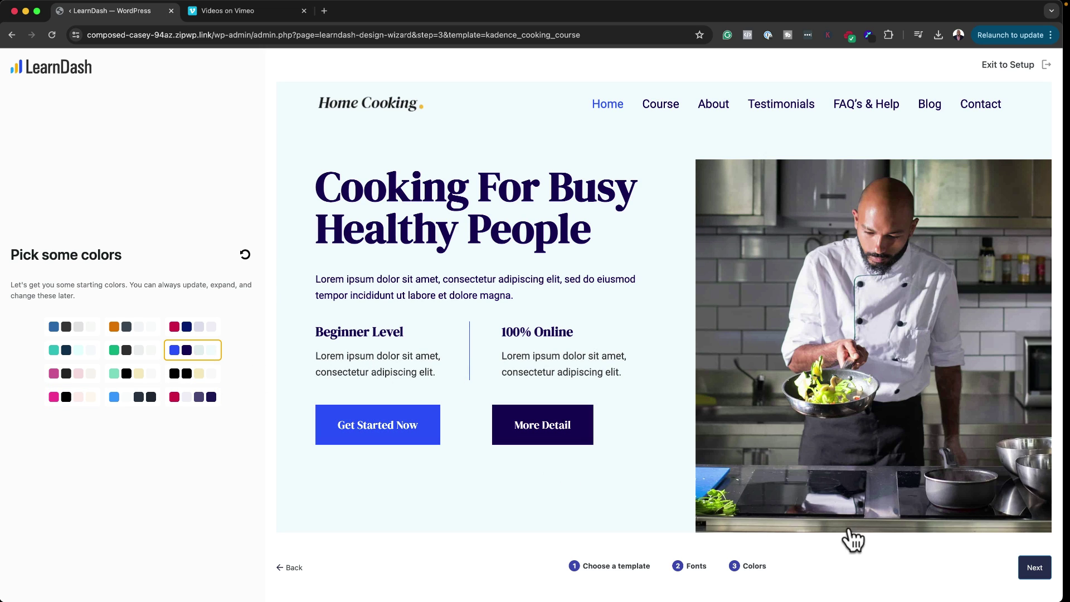
{"action": "left_click", "coordinate": [1035, 568]}
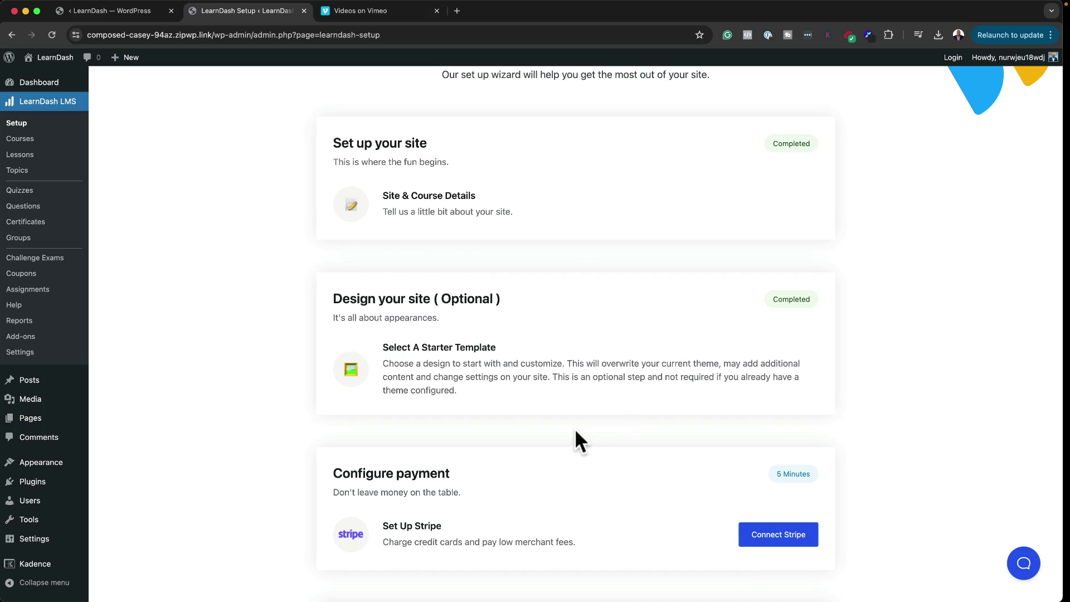
Step: Go to LearnDash LMS > Courses from the admin sidebar
{"action": "scroll", "coordinate": [576, 431], "scroll_direction": "down", "scroll_amount": 3}
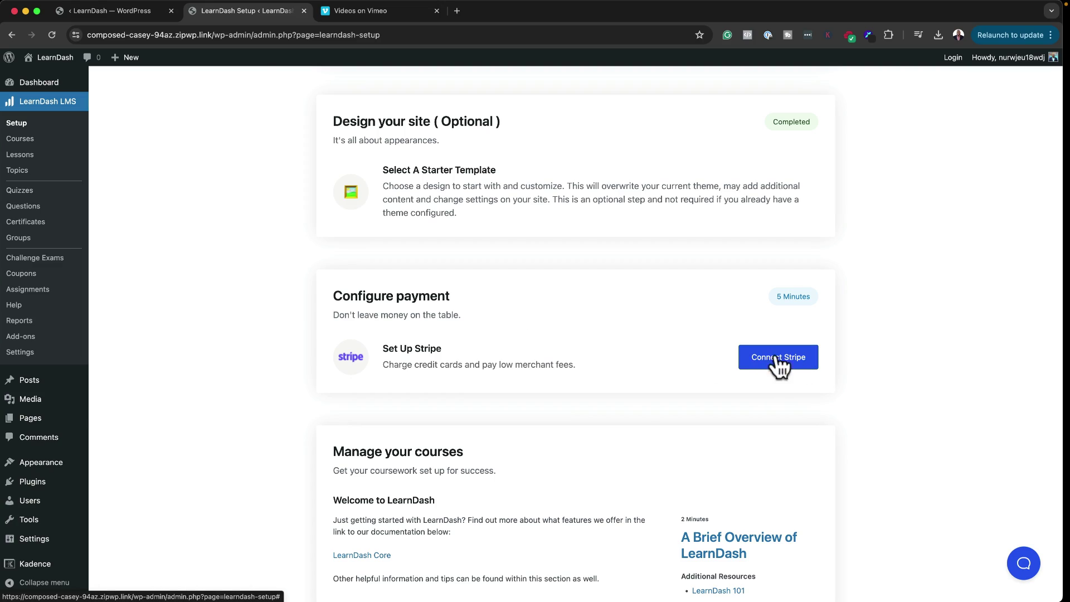
{"action": "scroll", "coordinate": [636, 406], "scroll_direction": "down", "scroll_amount": 2}
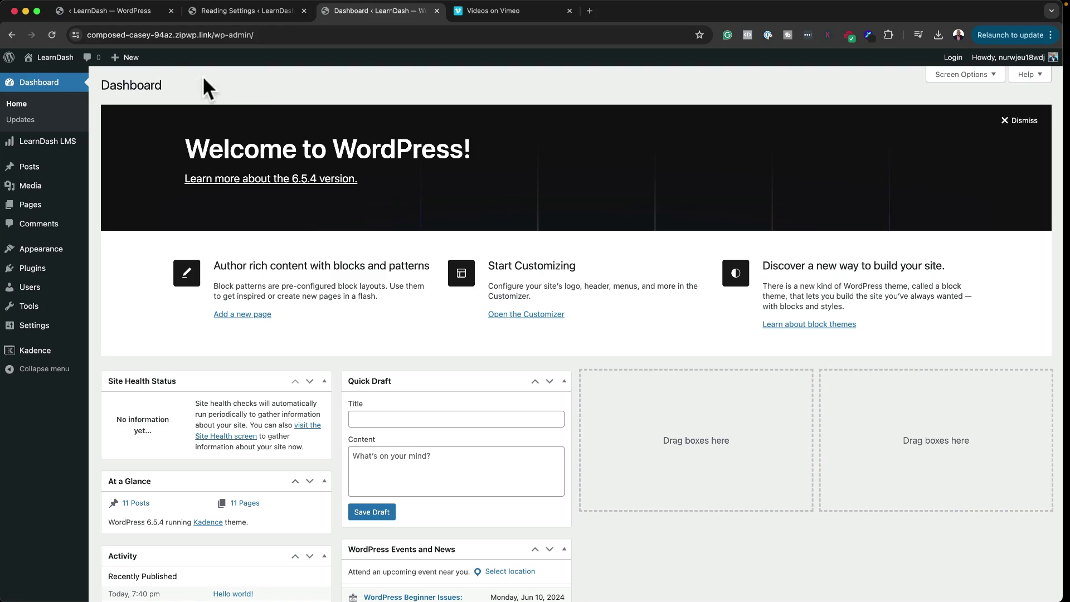
{"action": "mouse_move", "coordinate": [51, 141]}
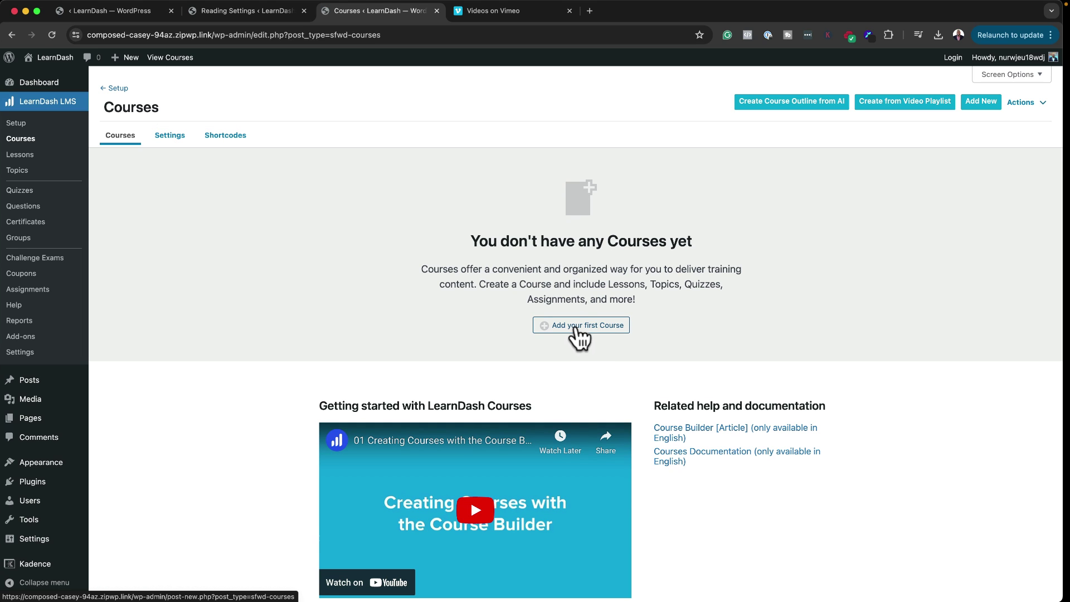
Step: Start a new course titled 'My Cooking Course'
{"action": "left_click", "coordinate": [576, 328]}
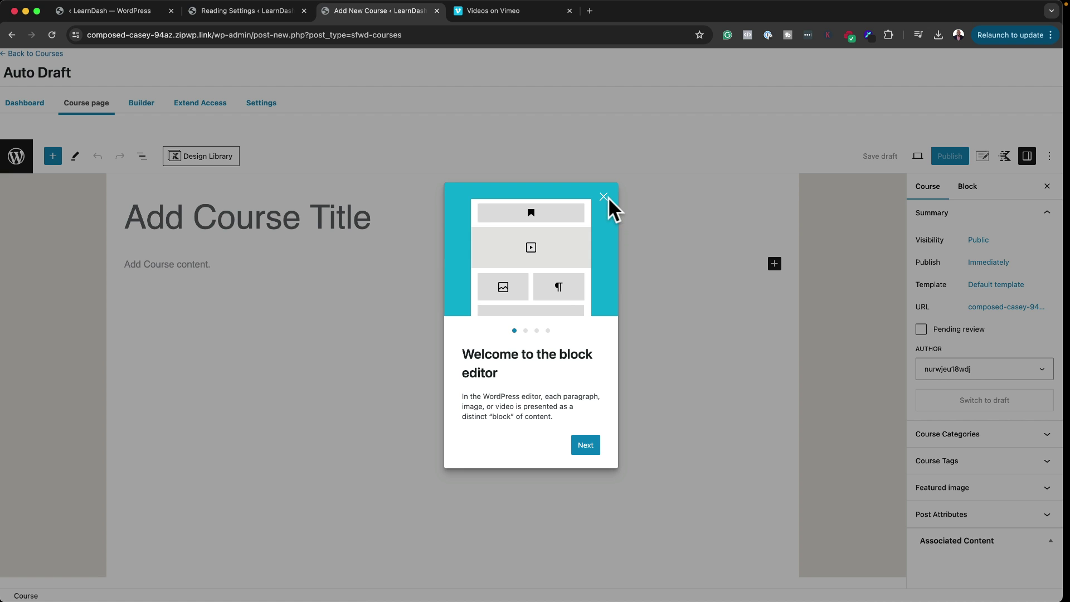
{"action": "left_click", "coordinate": [604, 197]}
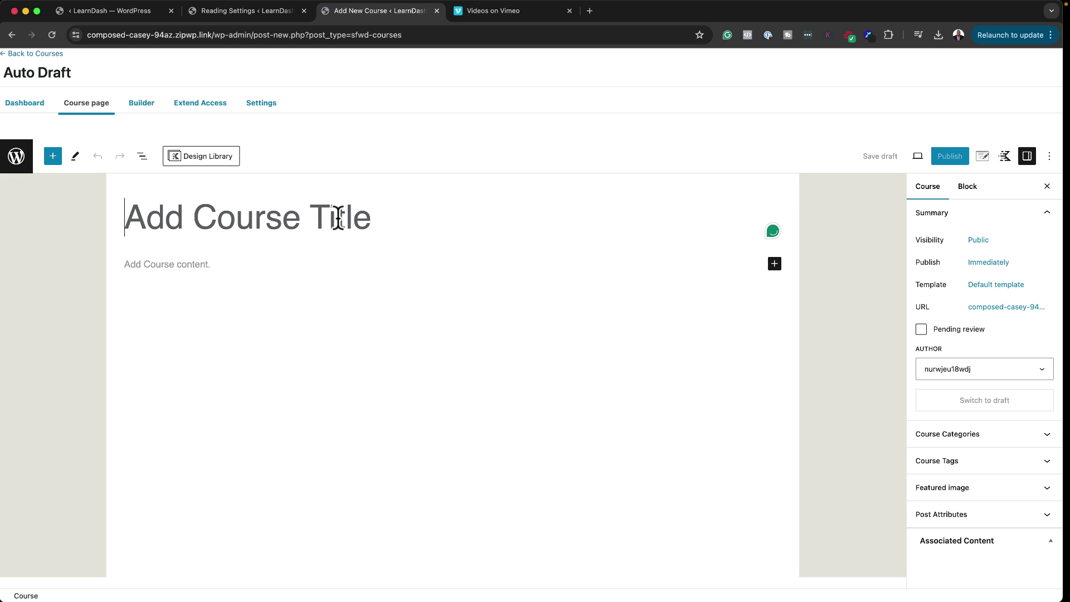
{"action": "type", "text": "My Cooking Course"}
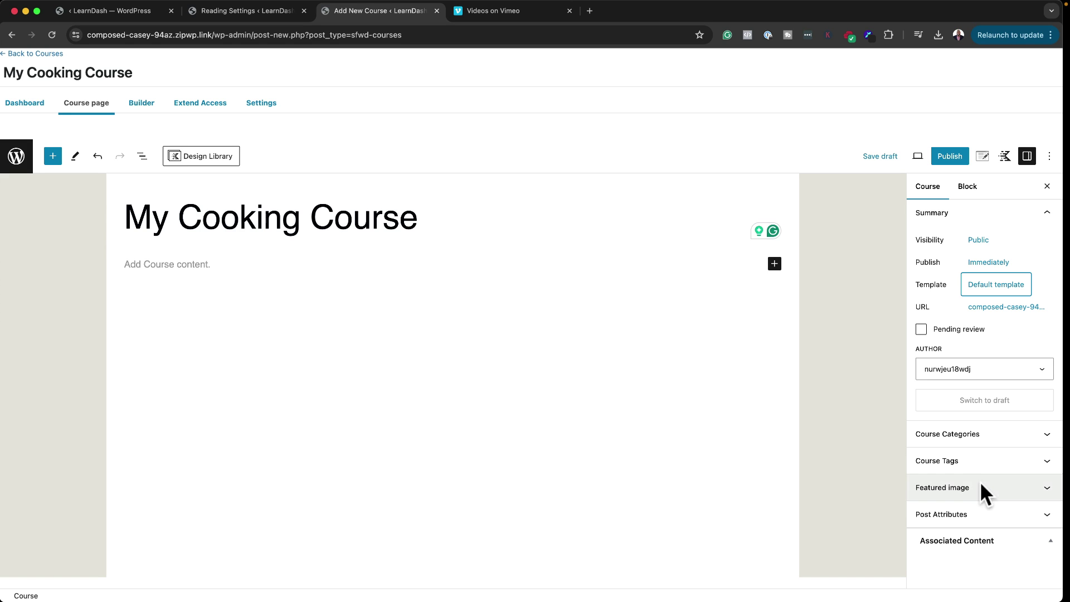
Step: Set a grilling photo from the Media Library as the featured image
{"action": "left_click", "coordinate": [982, 488]}
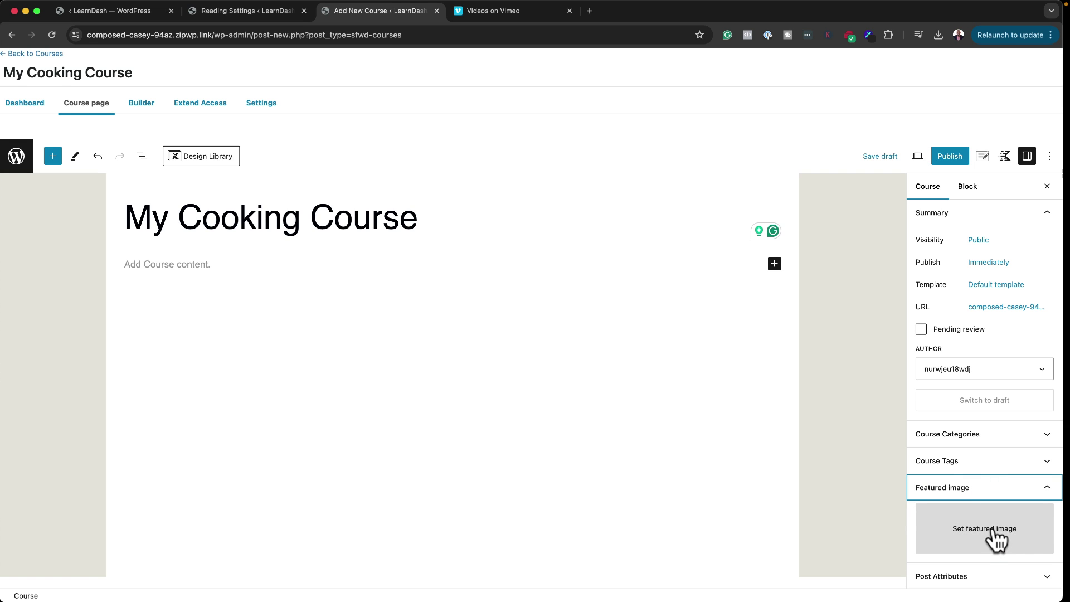
{"action": "left_click", "coordinate": [985, 528]}
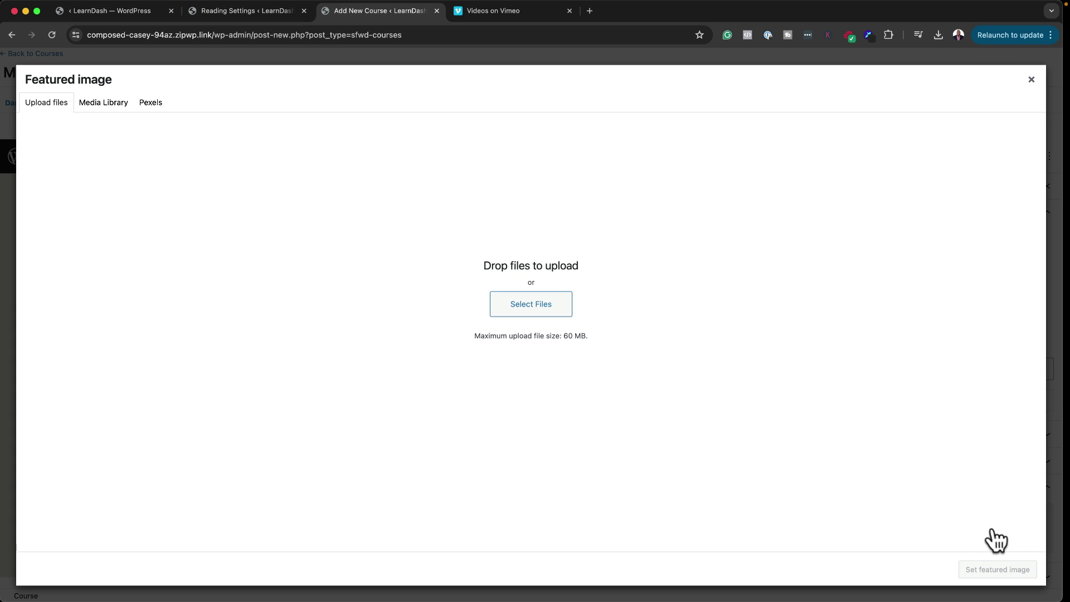
{"action": "left_click", "coordinate": [111, 107]}
{"action": "scroll", "coordinate": [377, 348], "scroll_direction": "down", "scroll_amount": 5}
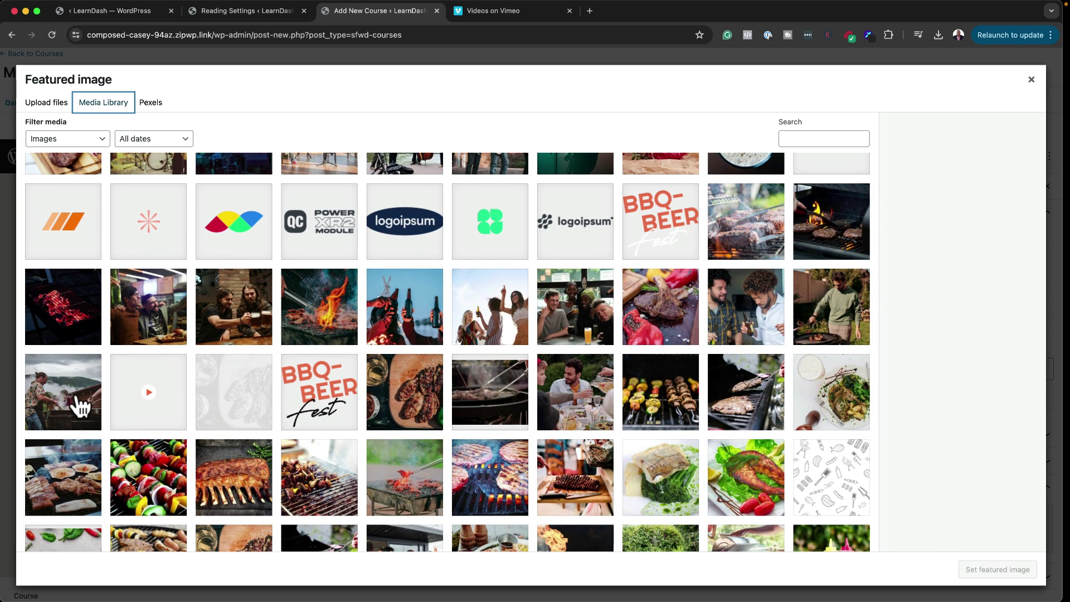
{"action": "left_click", "coordinate": [80, 408]}
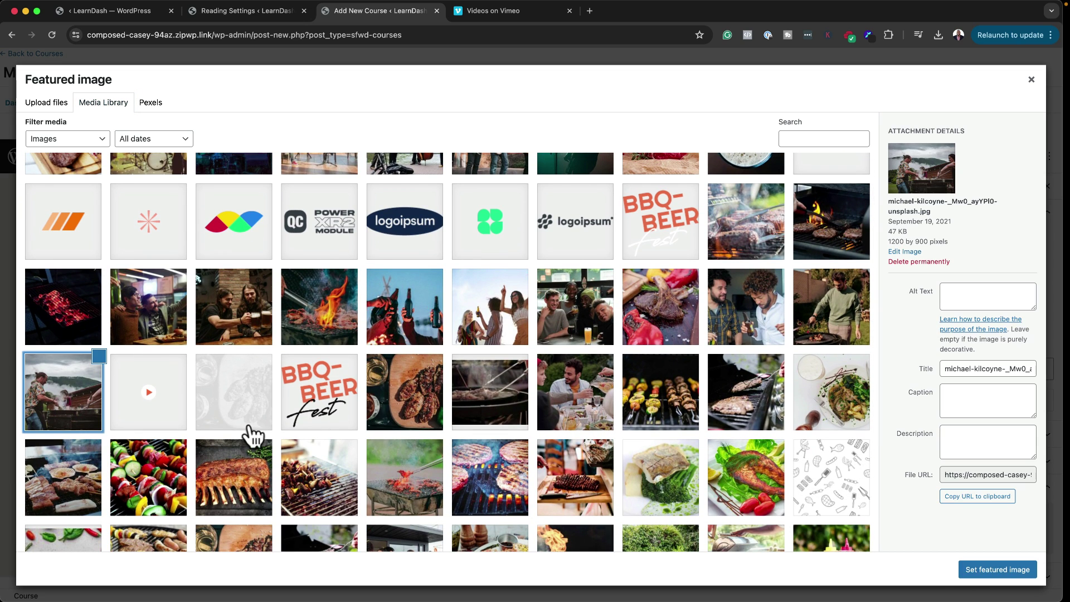
{"action": "left_click", "coordinate": [984, 573]}
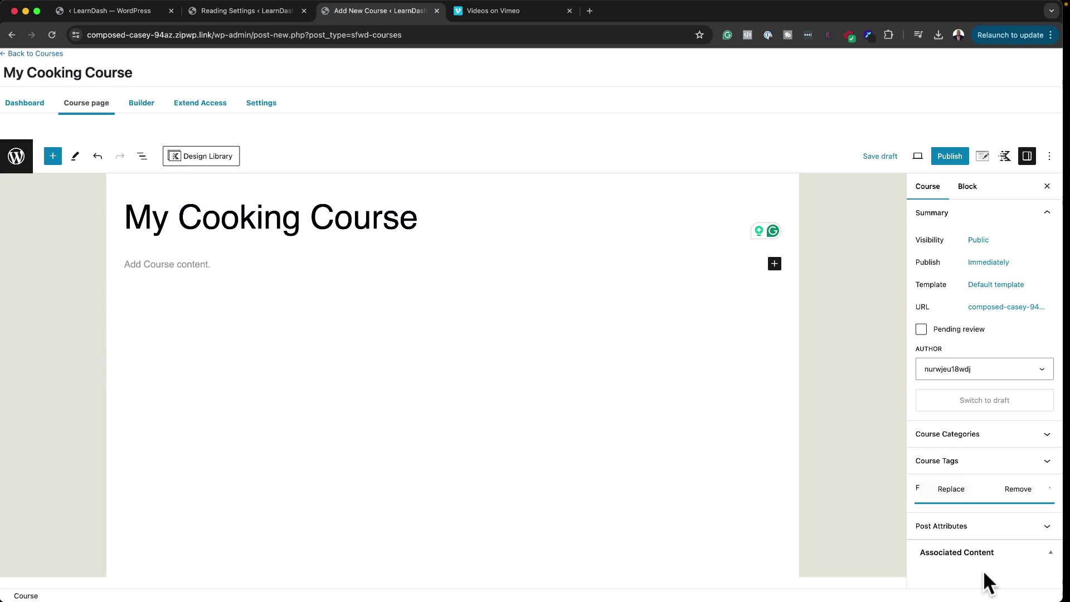
Step: Paste three placeholder paragraphs as the description and publish the course
{"action": "left_click", "coordinate": [195, 265]}
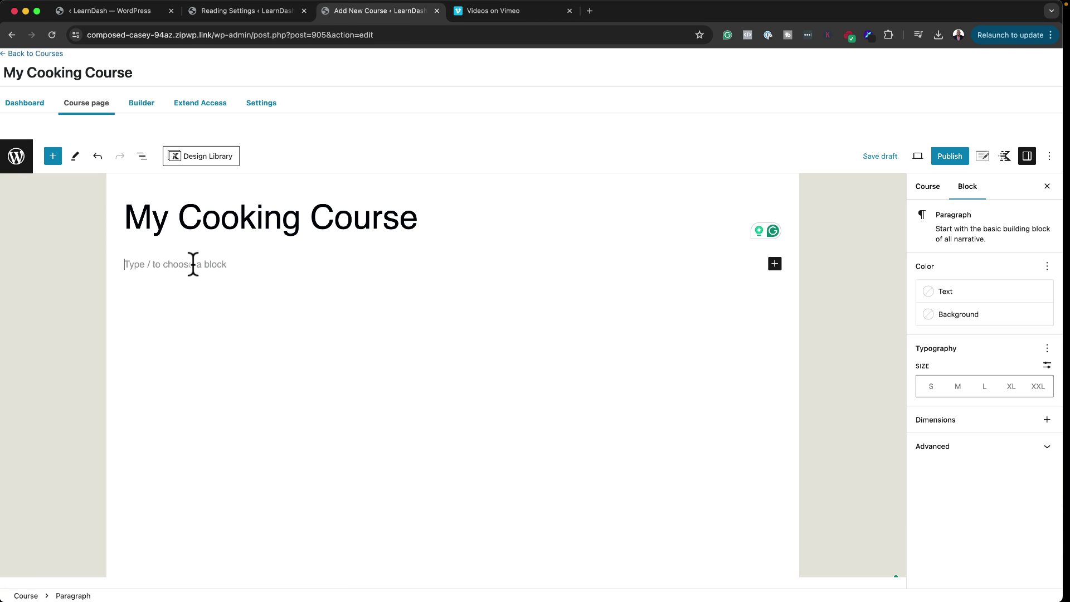
{"action": "type", "text": "Lorem ipsum dolor sit amet, consectetuer adipiscing elit. Donec odio. Quisque volutpat mattis eros. Nullam malesuada erat ut turpis. Suspendisse urna nibh viverra non semper suscipit posuere a pede. Donec nec justo eget felis facilisis fermentum. Aliquam porttitor mauris sit amet orci. Aenean dignissim pellentesque felis. Morbi in sem quis dui placerat ornare. Pellentesque odio nisi euismod in pharetra a ultricies in diam. Sed arcu. Cras consequat."}
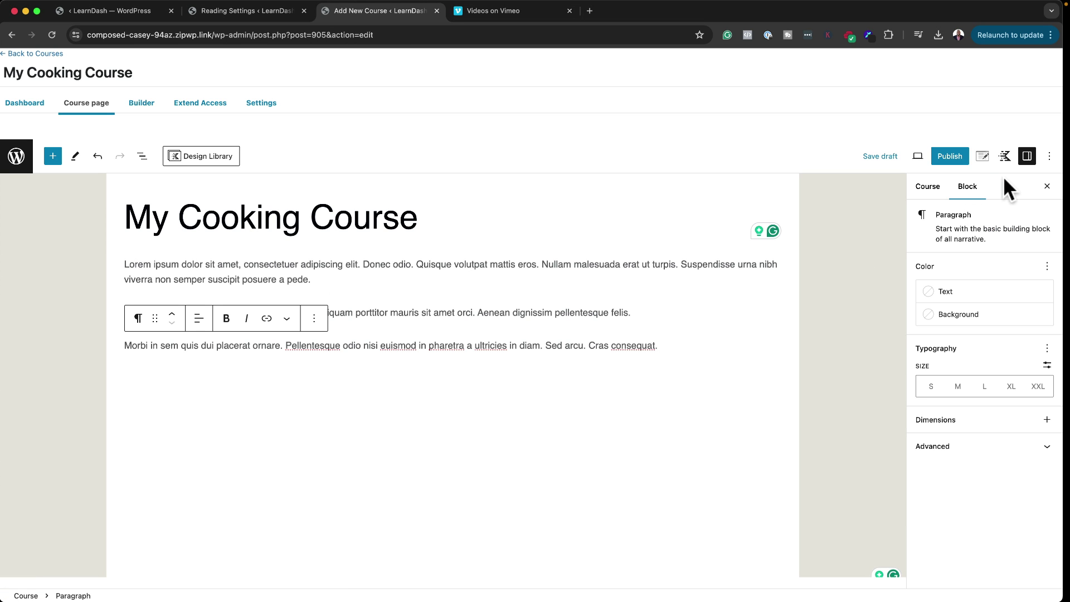
{"action": "left_click", "coordinate": [950, 156]}
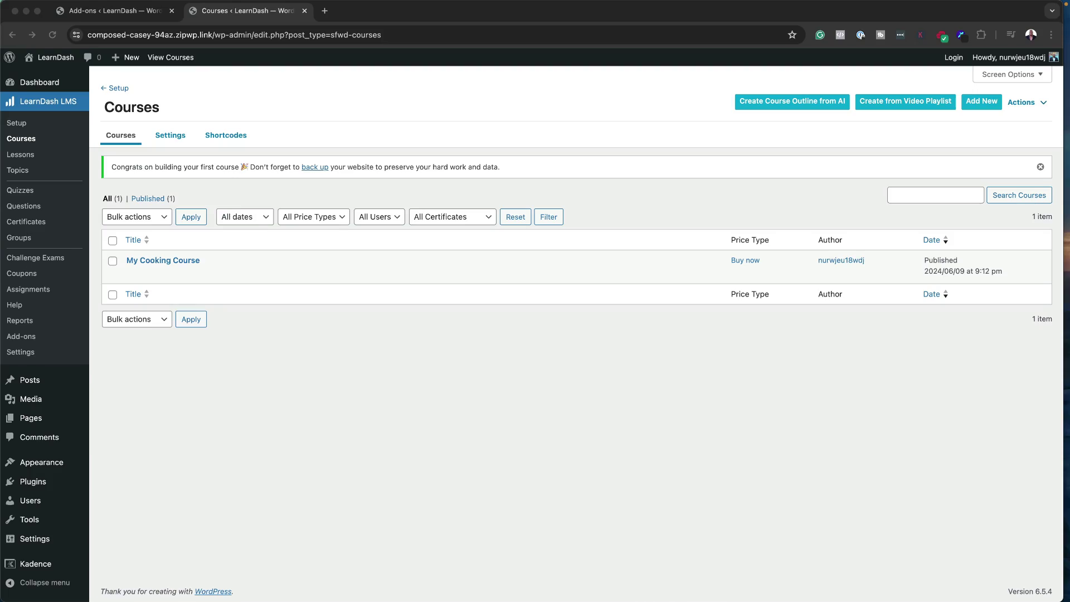
Step: Try Create Course Outline from AI and follow its link to the AI Integrations OpenAI API key settings
{"action": "left_click", "coordinate": [783, 100]}
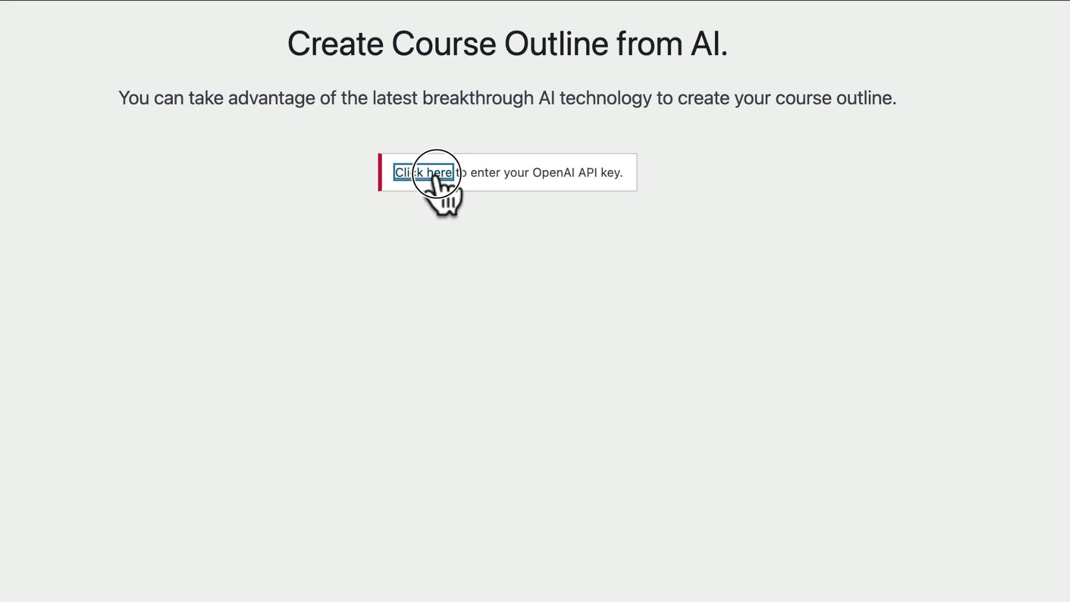
{"action": "left_click", "coordinate": [436, 177]}
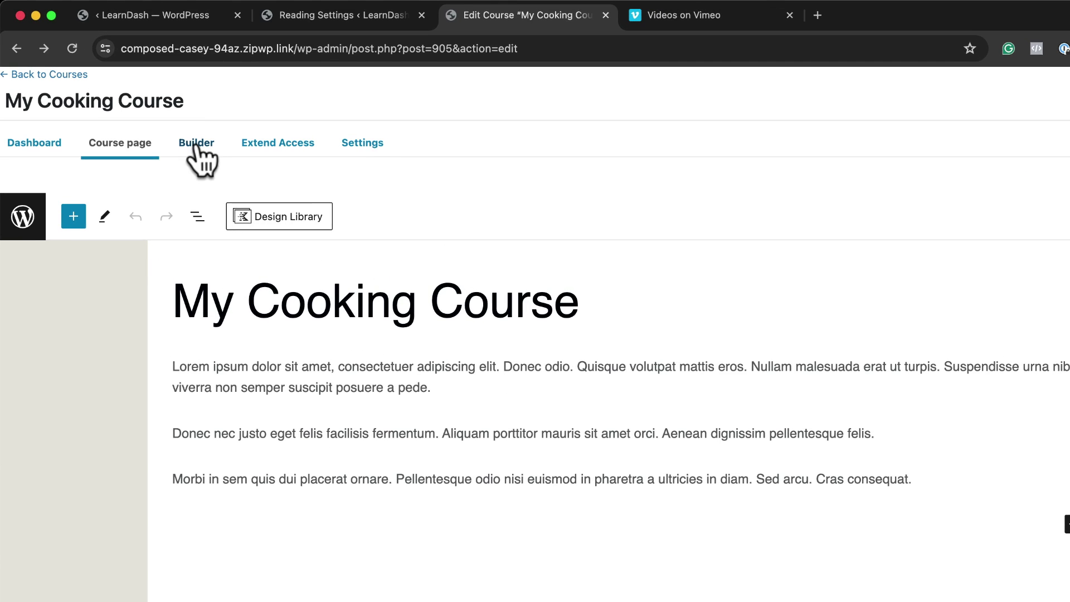
Step: In the course Builder, add section headings 'Module 01' and 'Module 02'
{"action": "left_click", "coordinate": [141, 105]}
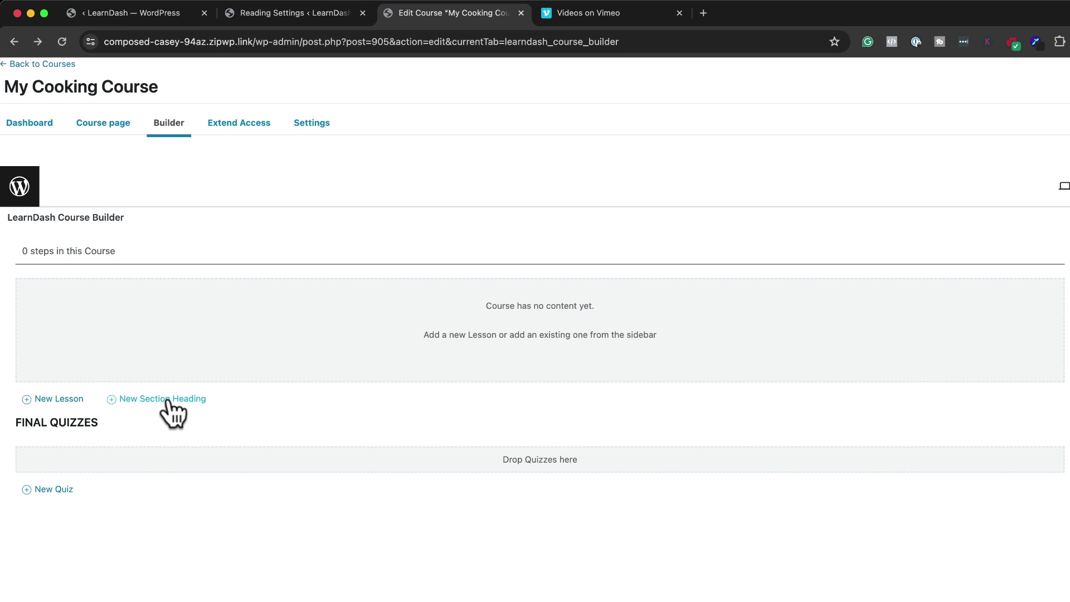
{"action": "left_click", "coordinate": [168, 399]}
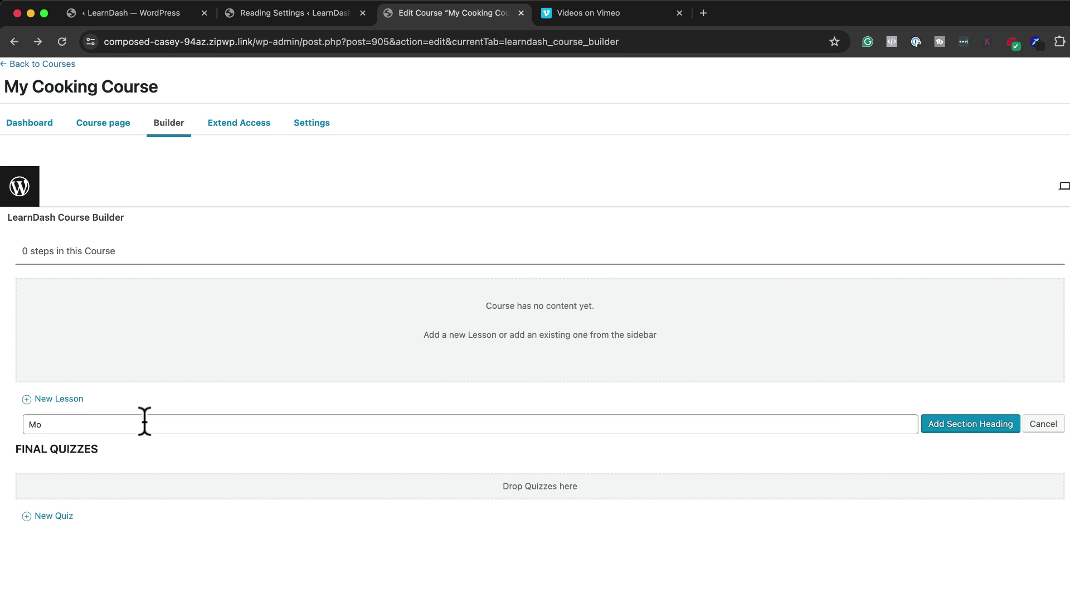
{"action": "type", "text": "Module 01"}
{"action": "left_click", "coordinate": [961, 423]}
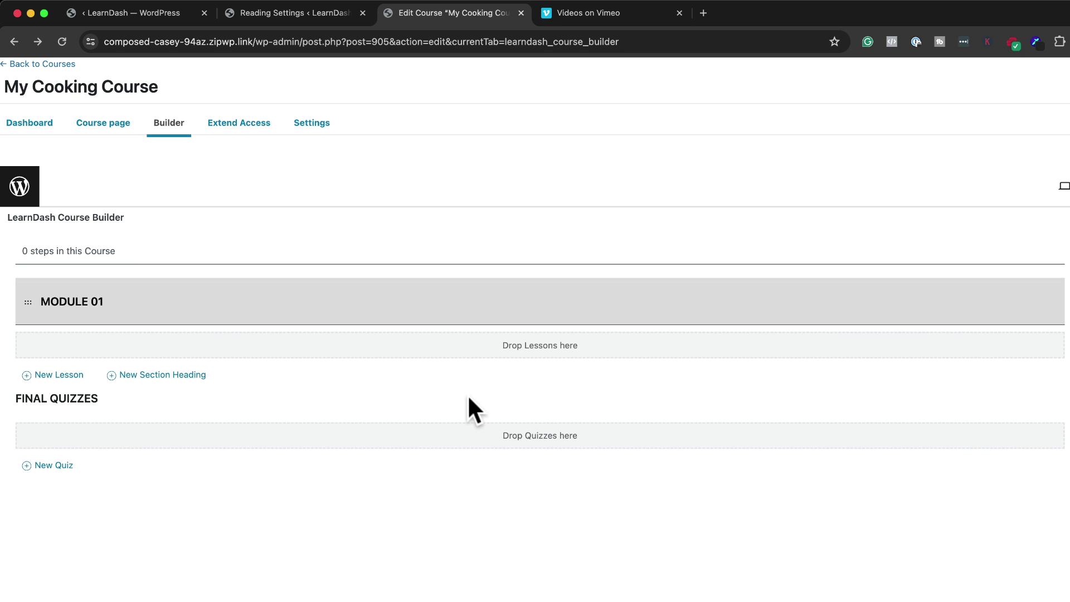
{"action": "left_click", "coordinate": [184, 375]}
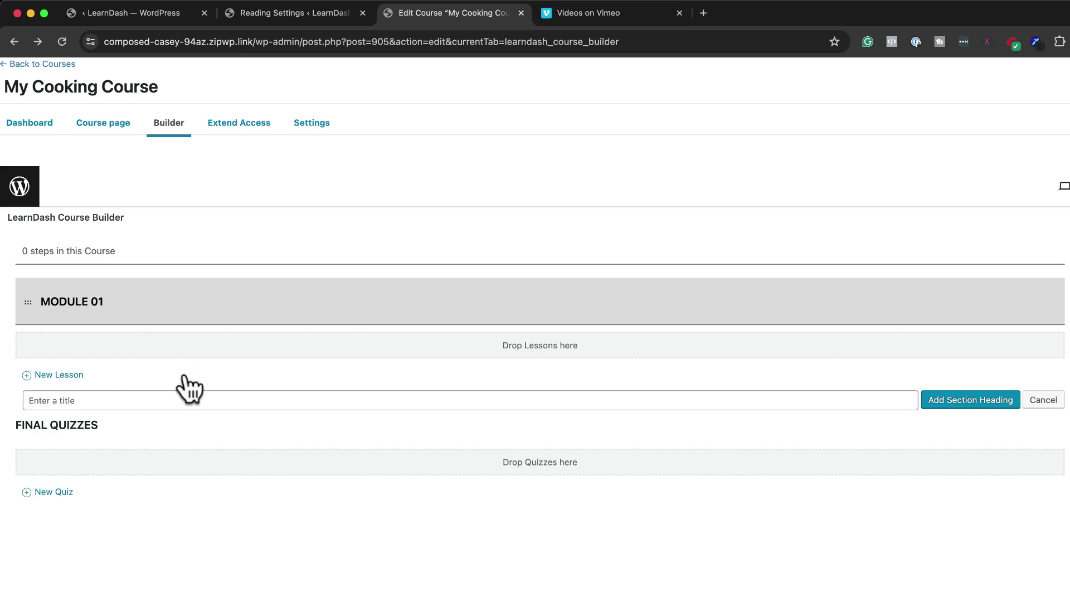
{"action": "type", "text": "Module 02"}
{"action": "key", "text": "Return"}
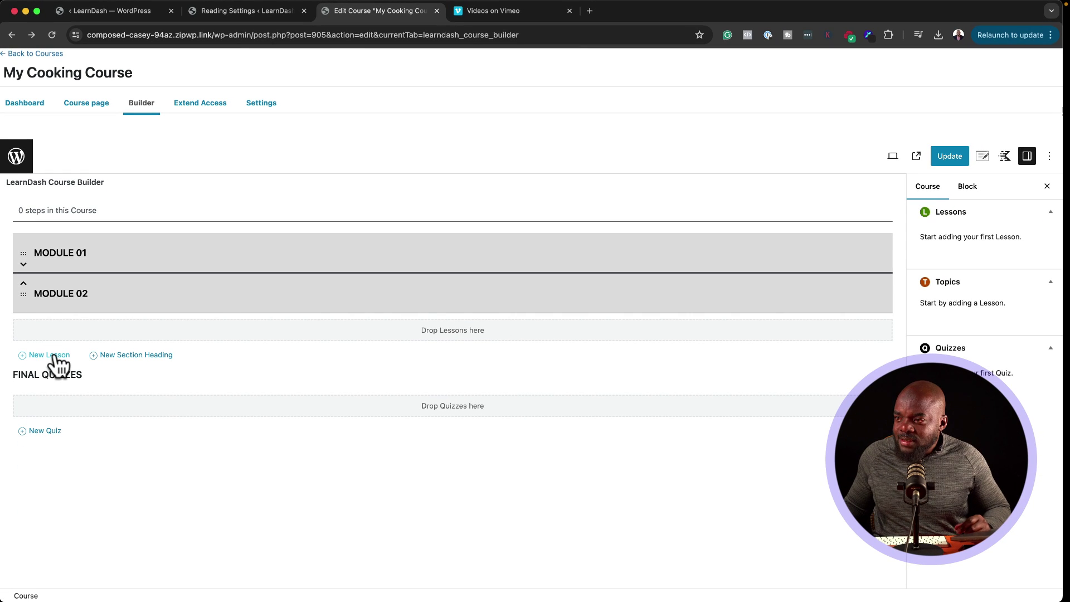
Step: Add lessons 'Welcome' and 'How To Light A Fire' and drag both under MODULE 01
{"action": "left_click", "coordinate": [53, 356]}
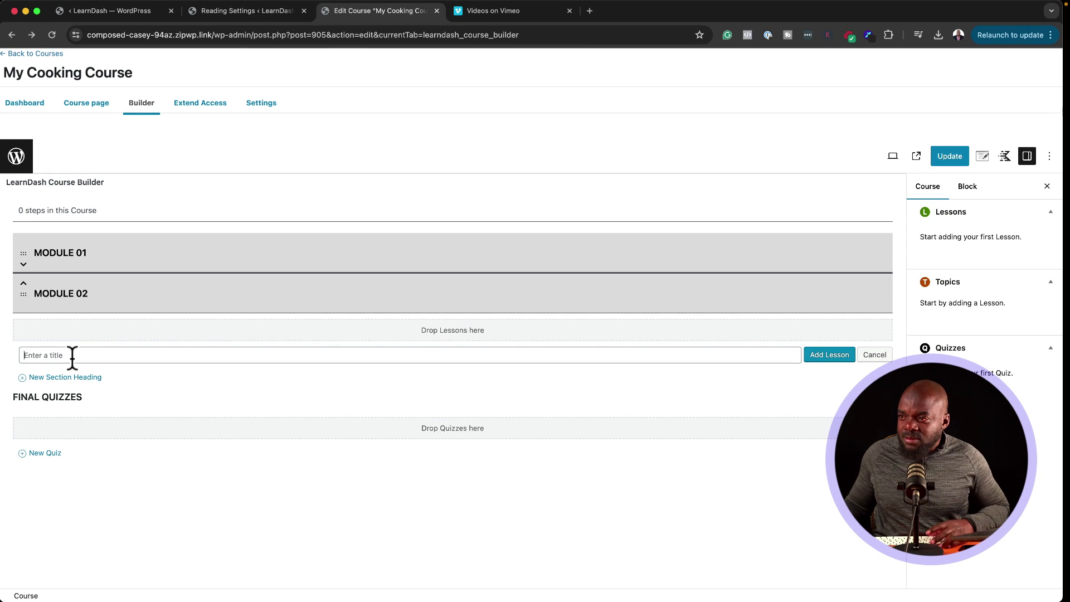
{"action": "type", "text": "Welcome"}
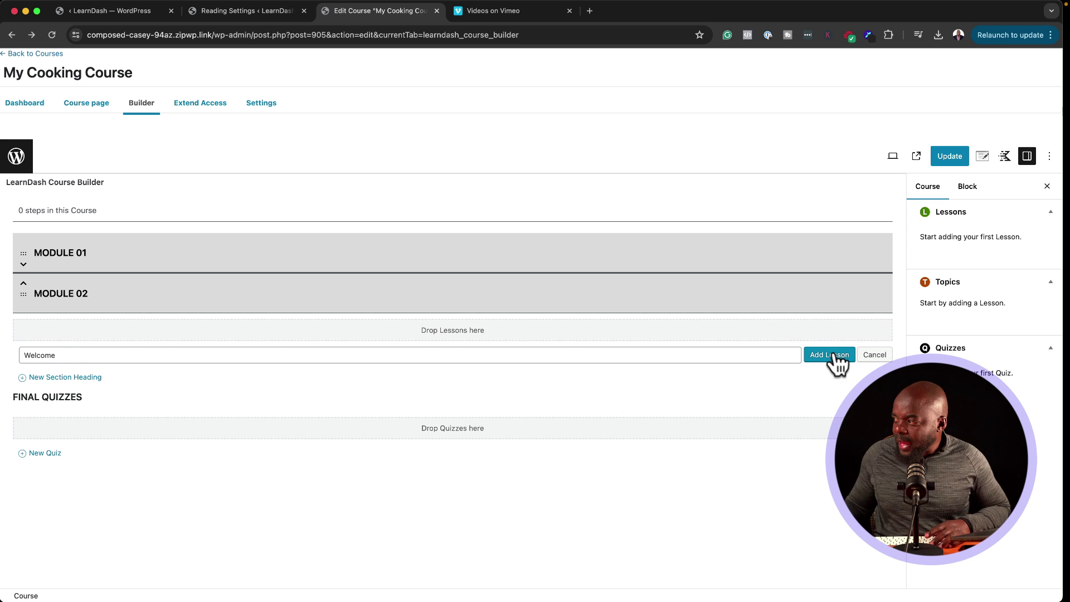
{"action": "left_click", "coordinate": [831, 357]}
{"action": "left_click", "coordinate": [54, 400]}
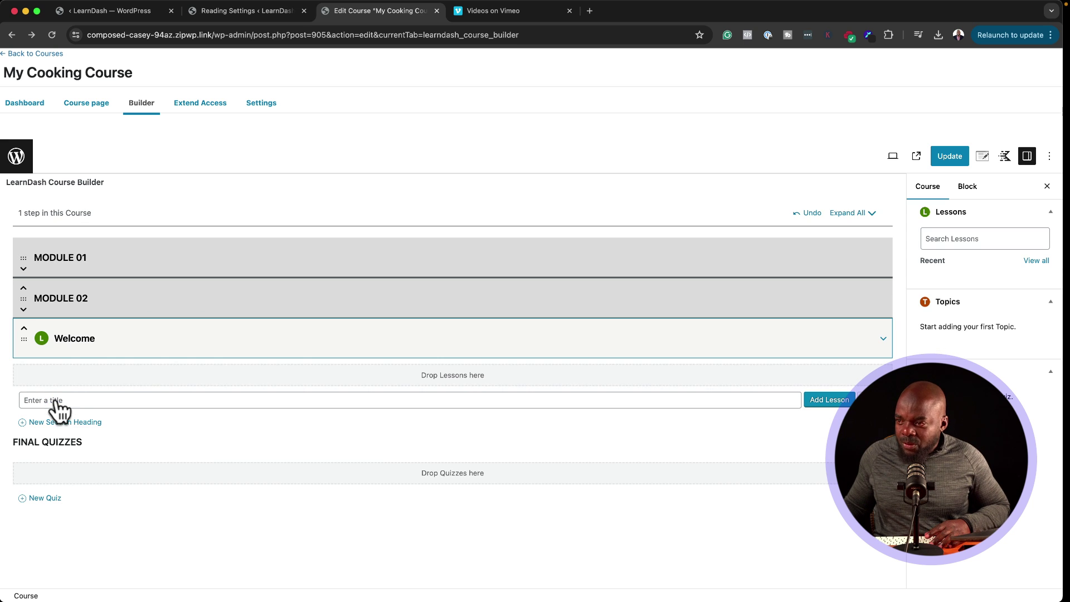
{"action": "type", "text": "How To Light A Fire"}
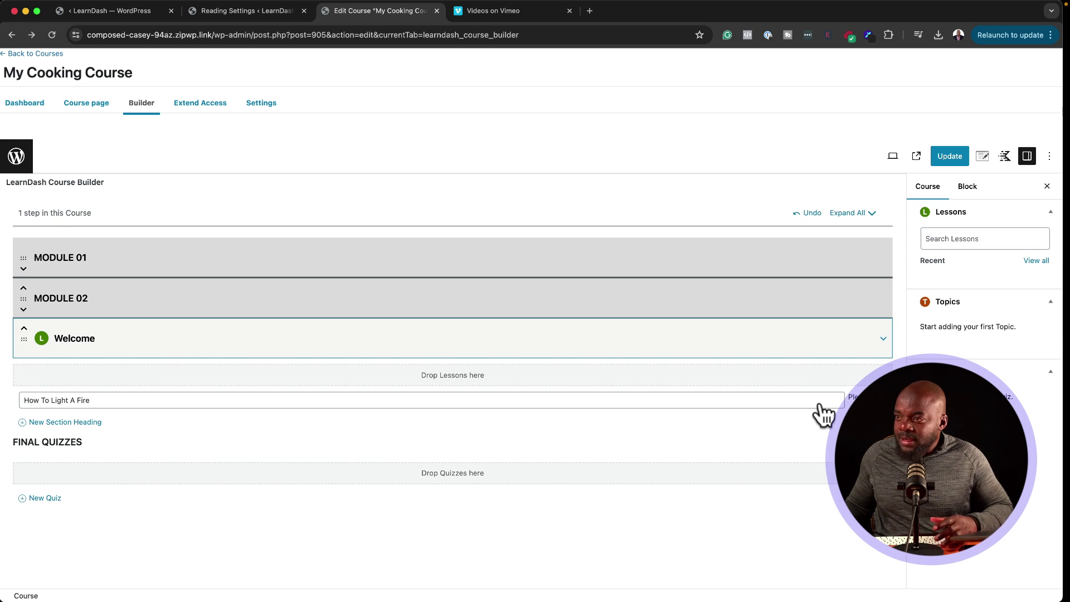
{"action": "left_click", "coordinate": [822, 400]}
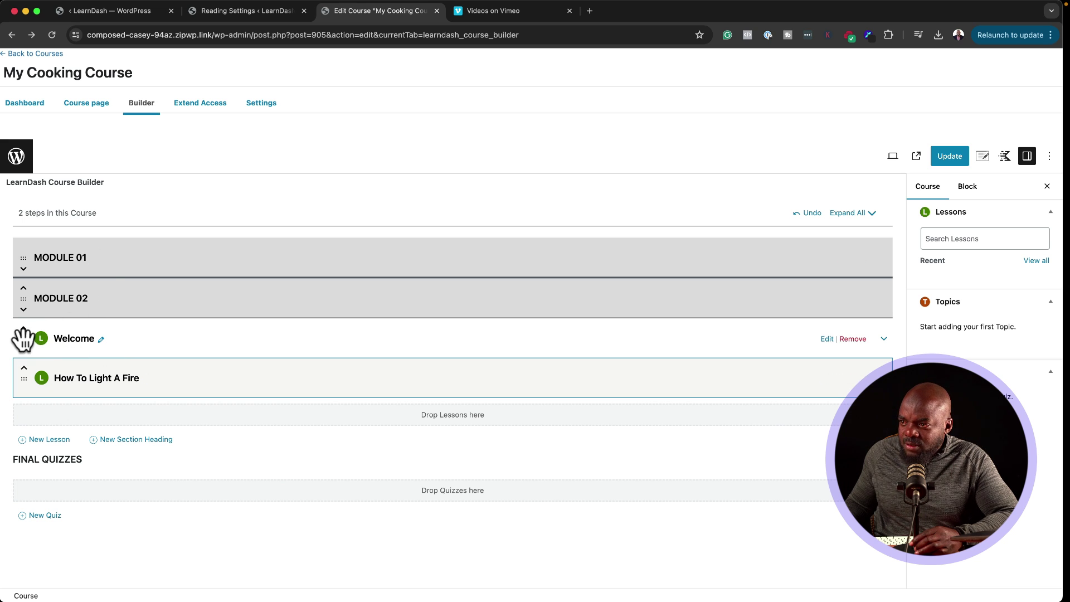
{"action": "left_click_drag", "start_coordinate": [23, 339], "coordinate": [41, 290]}
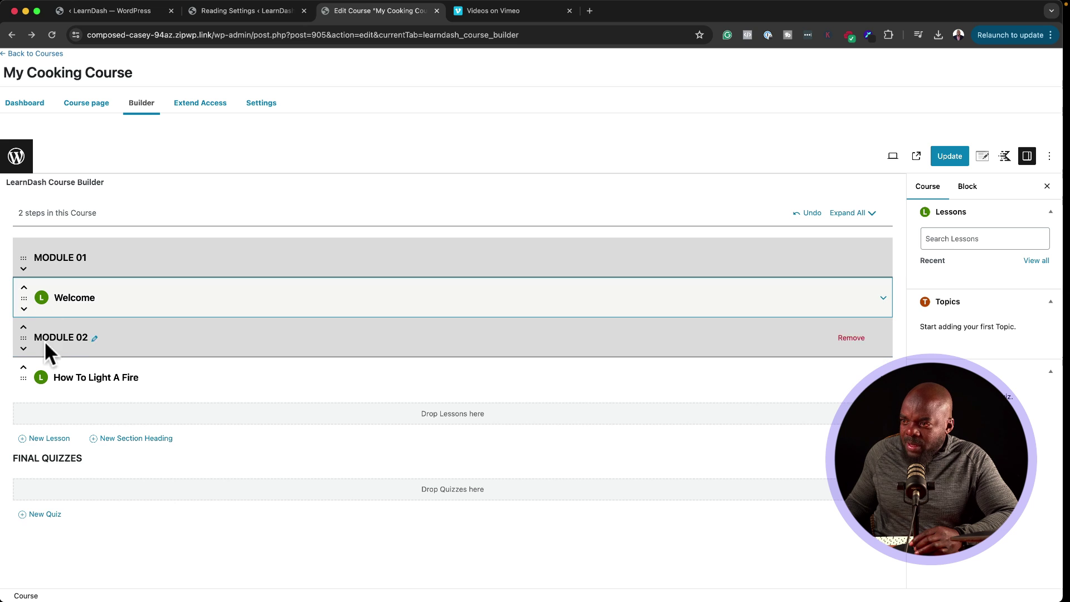
{"action": "left_click_drag", "start_coordinate": [24, 377], "coordinate": [36, 336]}
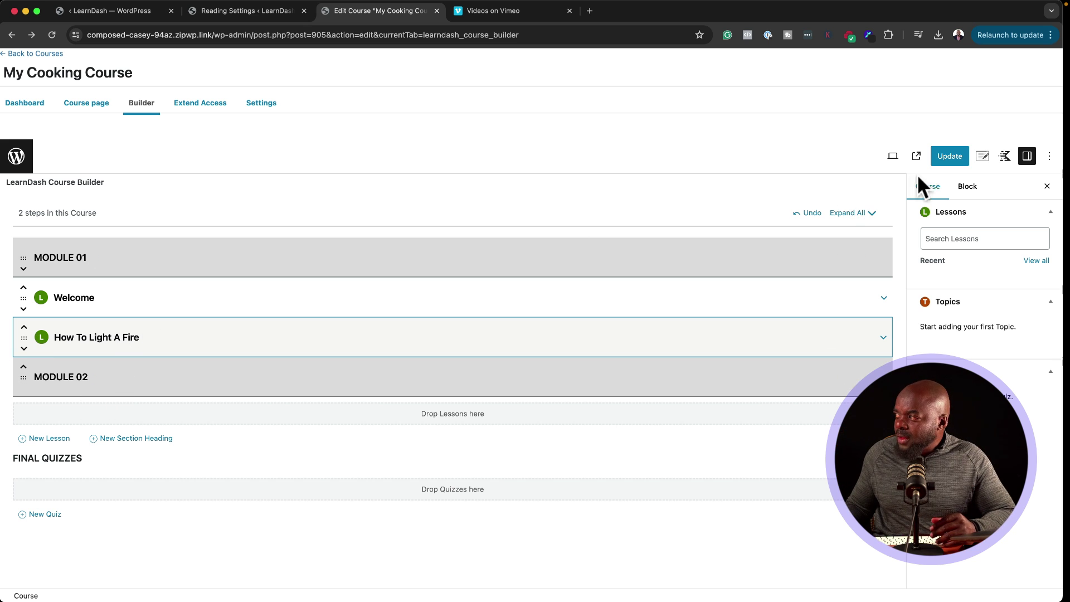
Step: Update the course, view its public page listing both lessons, then return to the builder
{"action": "left_click", "coordinate": [947, 159]}
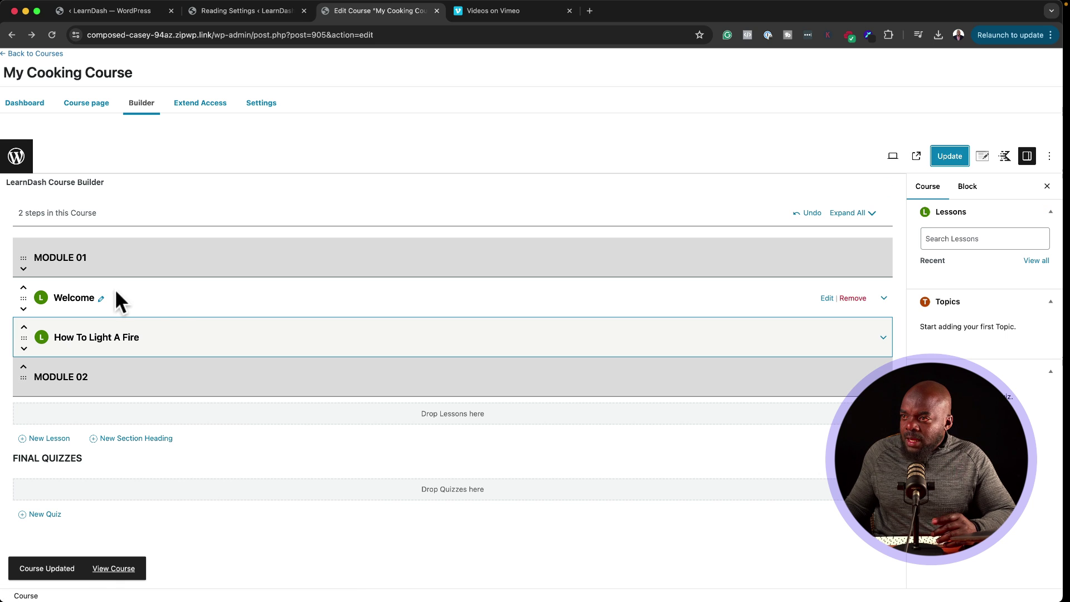
{"action": "left_click", "coordinate": [106, 568]}
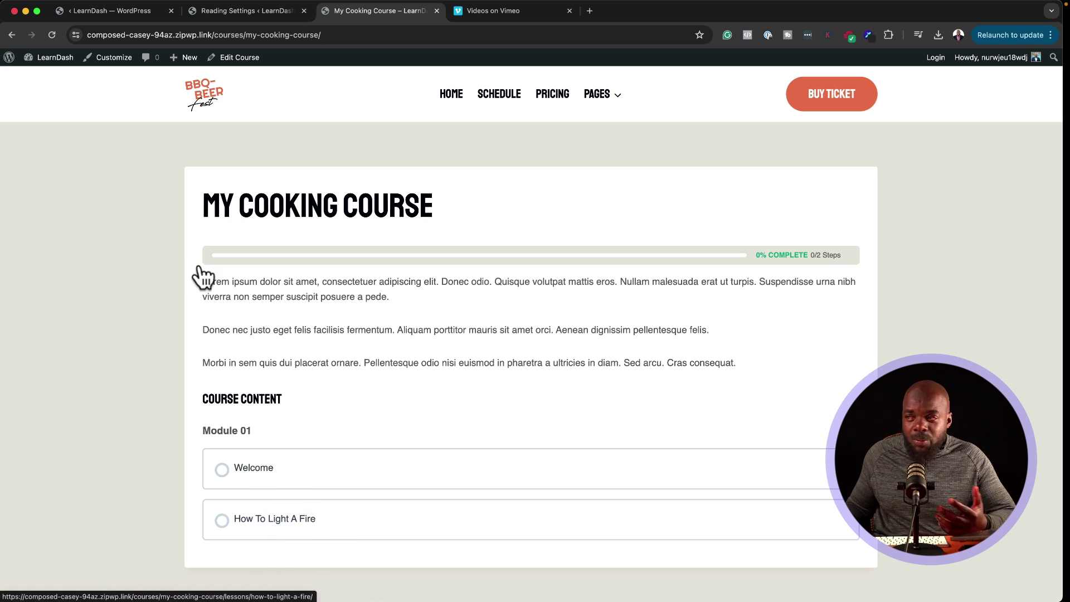
{"action": "left_click", "coordinate": [239, 57]}
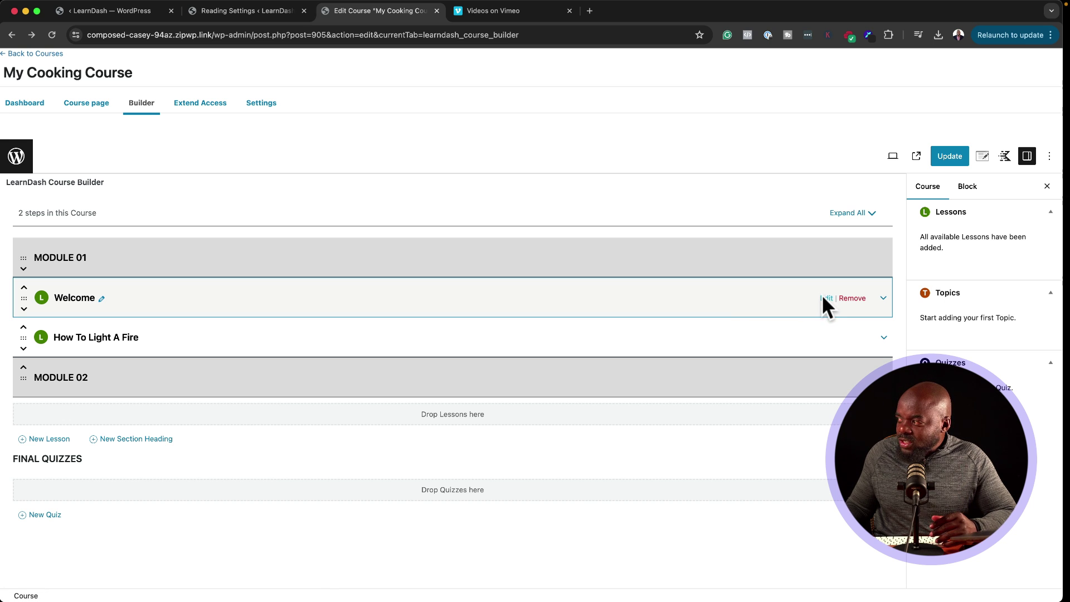
Step: Paste three lorem ipsum paragraphs into the Welcome lesson, update it, and view the lesson page
{"action": "left_click", "coordinate": [828, 298]}
{"action": "left_click", "coordinate": [569, 225]}
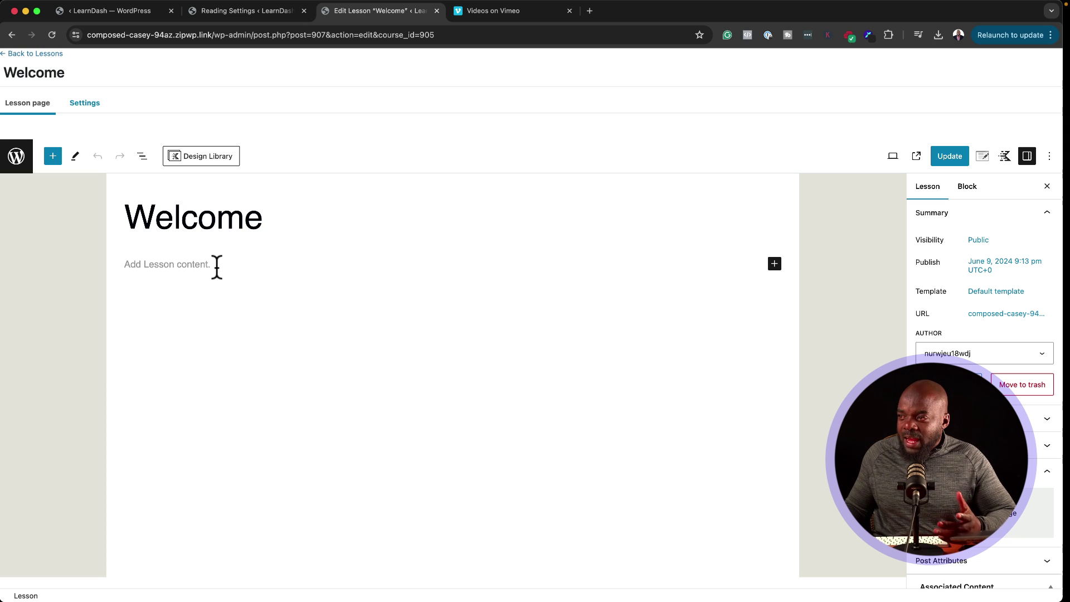
{"action": "left_click", "coordinate": [217, 266]}
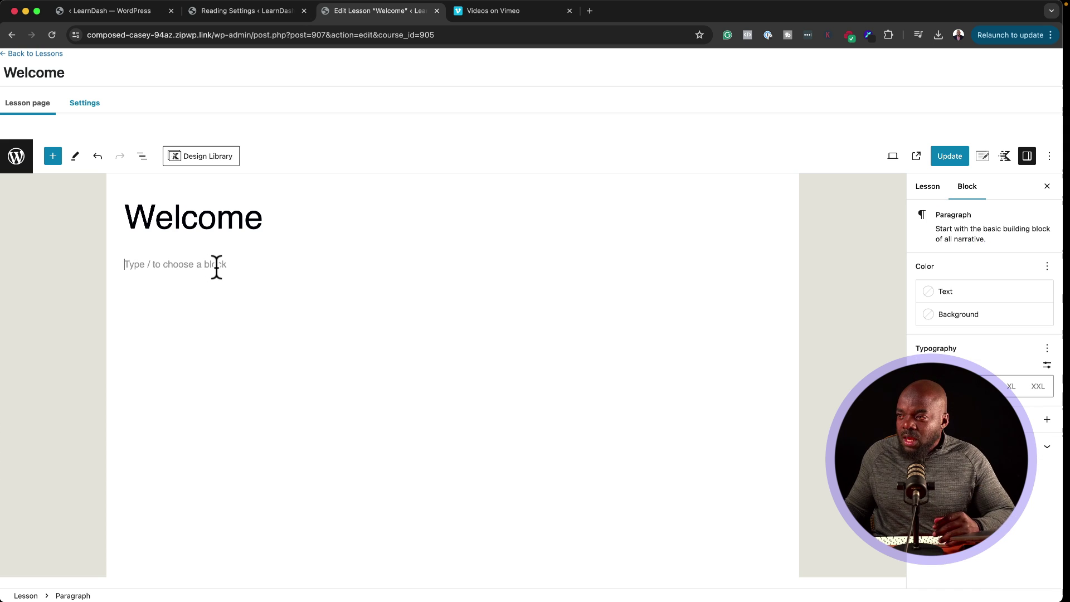
{"action": "type", "text": "Lorem ipsum dolor sit amet, consectetuer adipiscing elit. Donec odio. Quisque volutpat mattis eros. Nullam malesuada erat ut turpis. Suspendisse urna nibh viverra non semper suscipit posuere a pede.  Donec nec justo eget felis facilisis fermentum. Aliquam porttitor mauris sit amet orci. Aenean dignissim pellentesque felis.  Morbi in sem quis dui placerat ornare. Pellentesque odio nisi euismod in pharetra a ultricies in diam. Sed arcu. Cras consequat."}
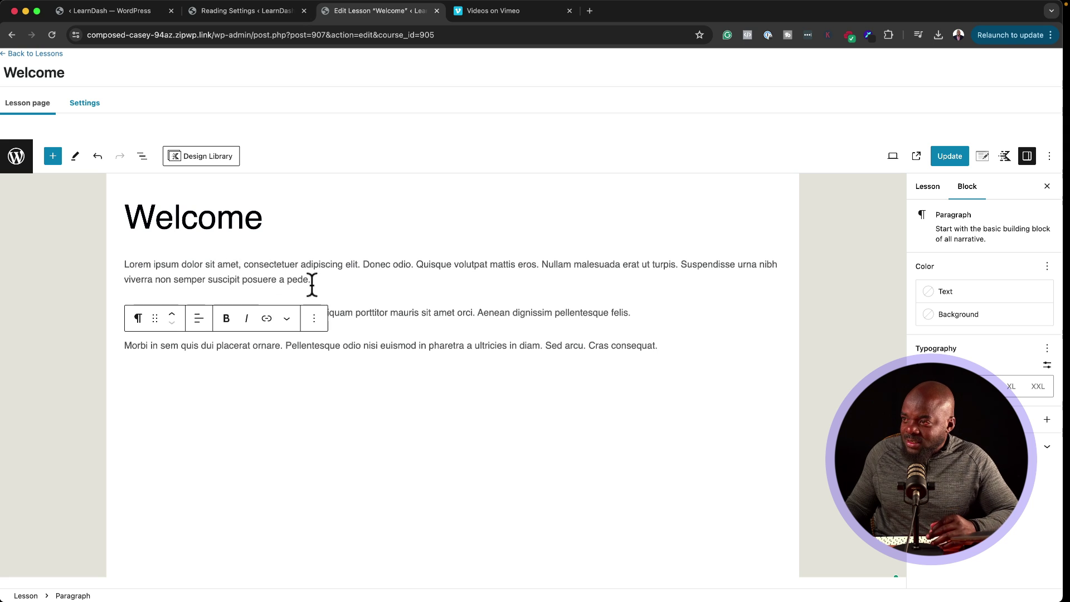
{"action": "left_click", "coordinate": [628, 329]}
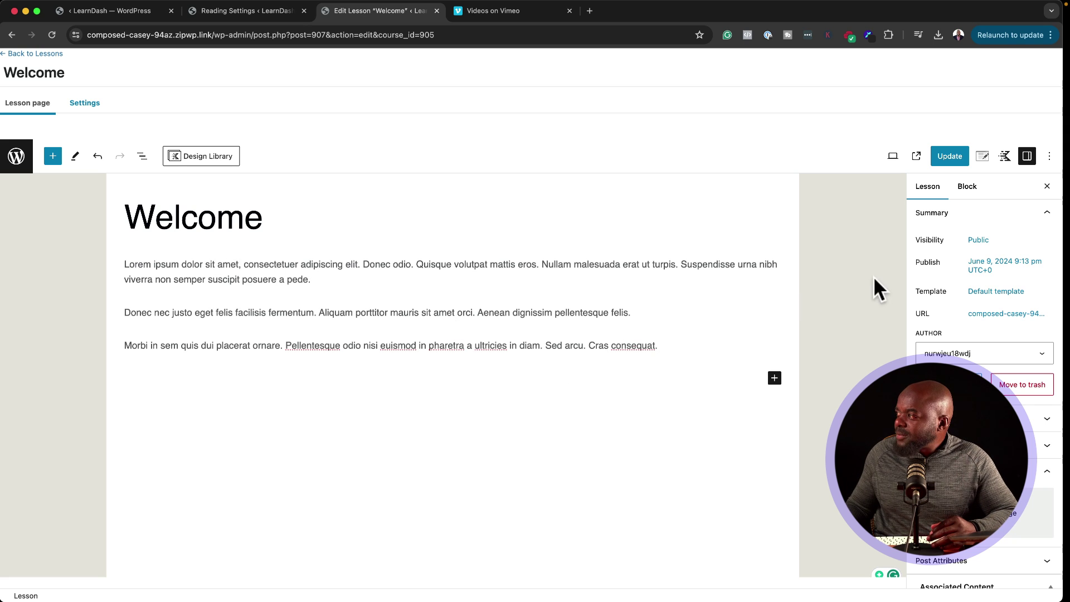
{"action": "left_click", "coordinate": [959, 153]}
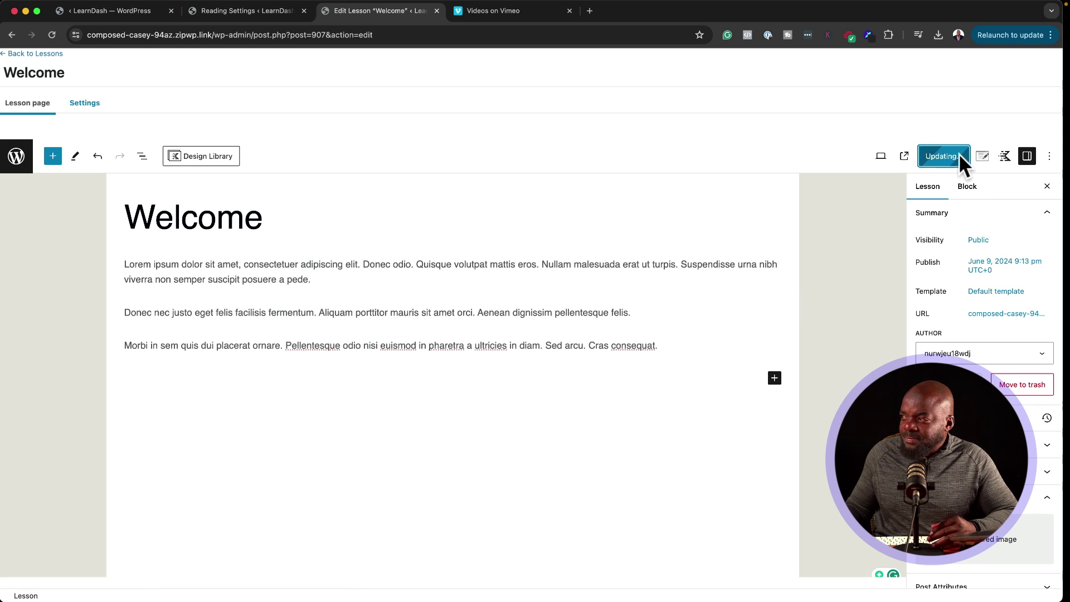
{"action": "left_click", "coordinate": [132, 574]}
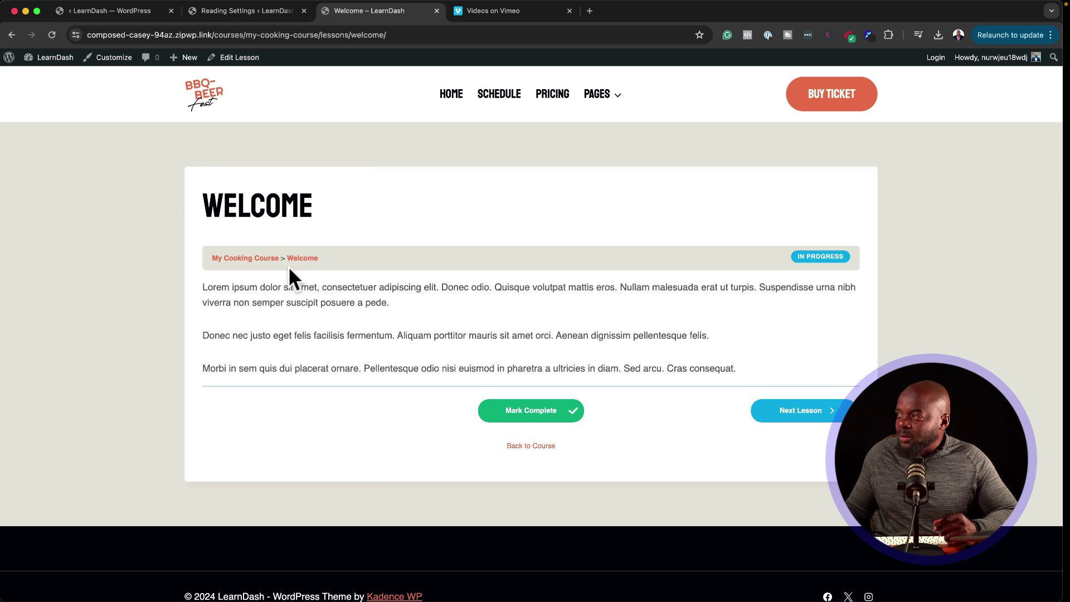
Step: Go back from the public Welcome lesson page to its Edit Lesson screen
{"action": "key", "text": "super+bracketleft"}
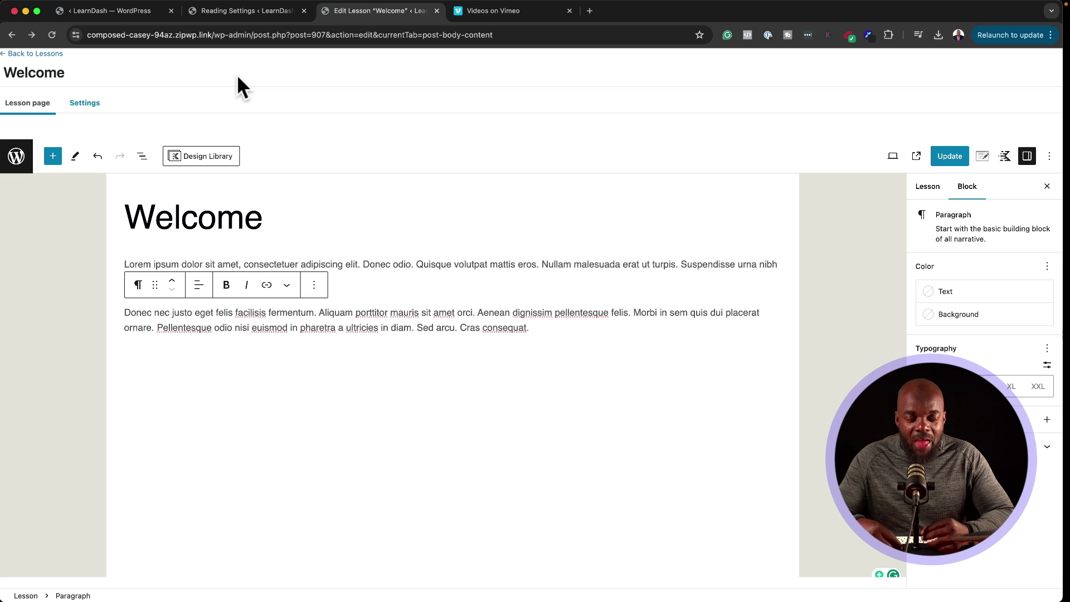
Step: Switch on Lesson Materials and paste placeholder text into it, removing the trailing blank line
{"action": "left_click", "coordinate": [87, 104]}
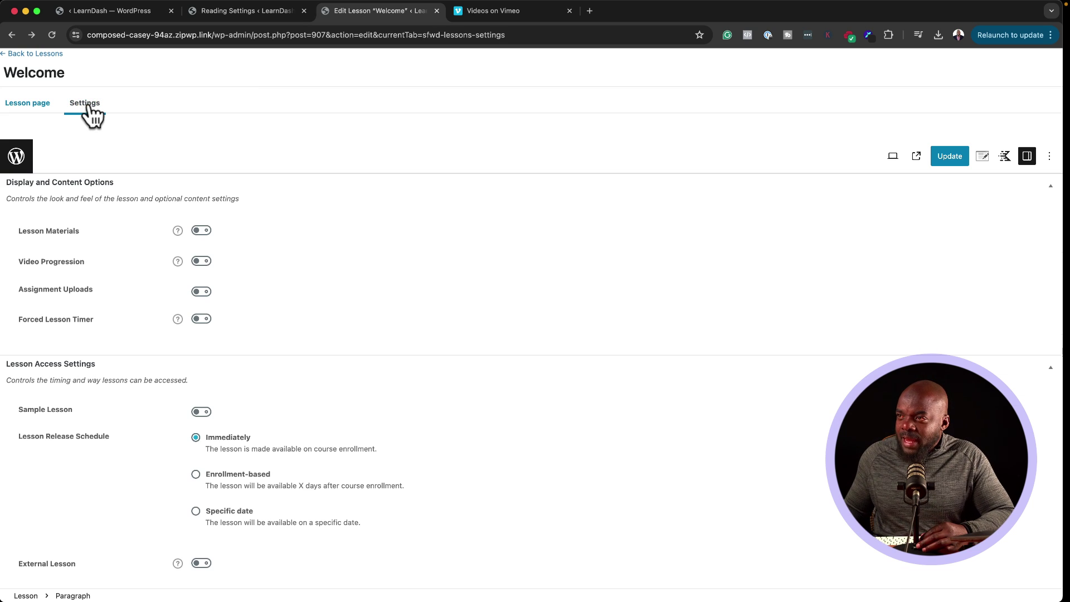
{"action": "left_click", "coordinate": [203, 230]}
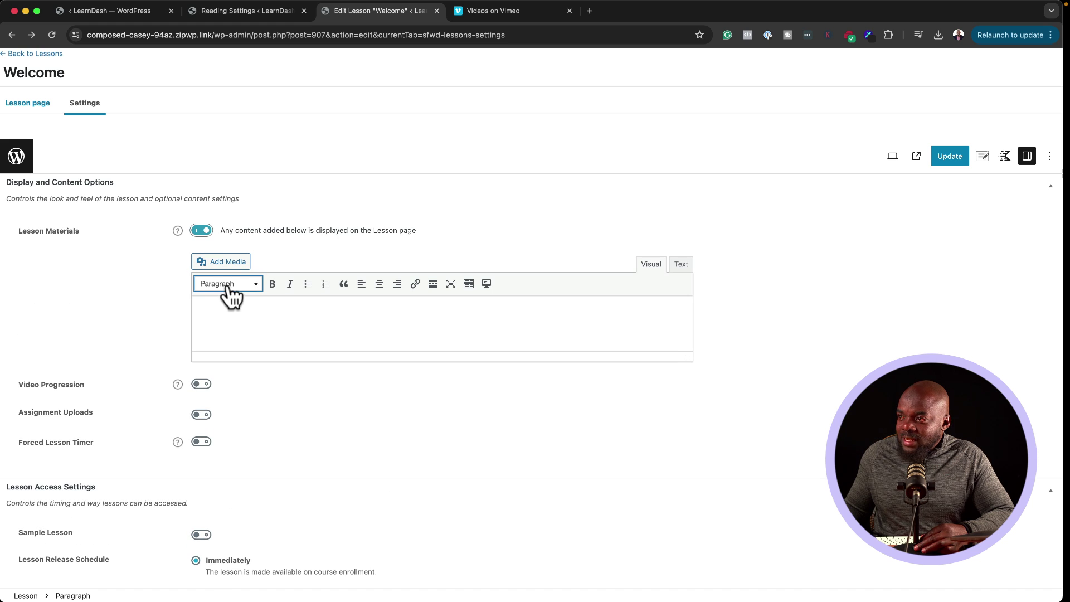
{"action": "left_click", "coordinate": [252, 305]}
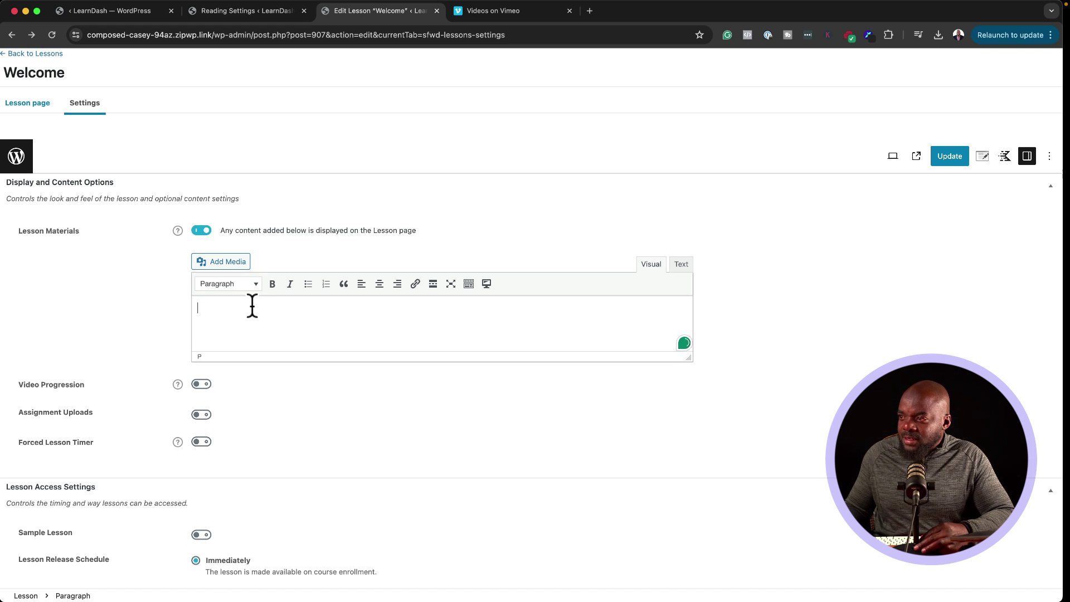
{"action": "key", "text": "cmd+v"}
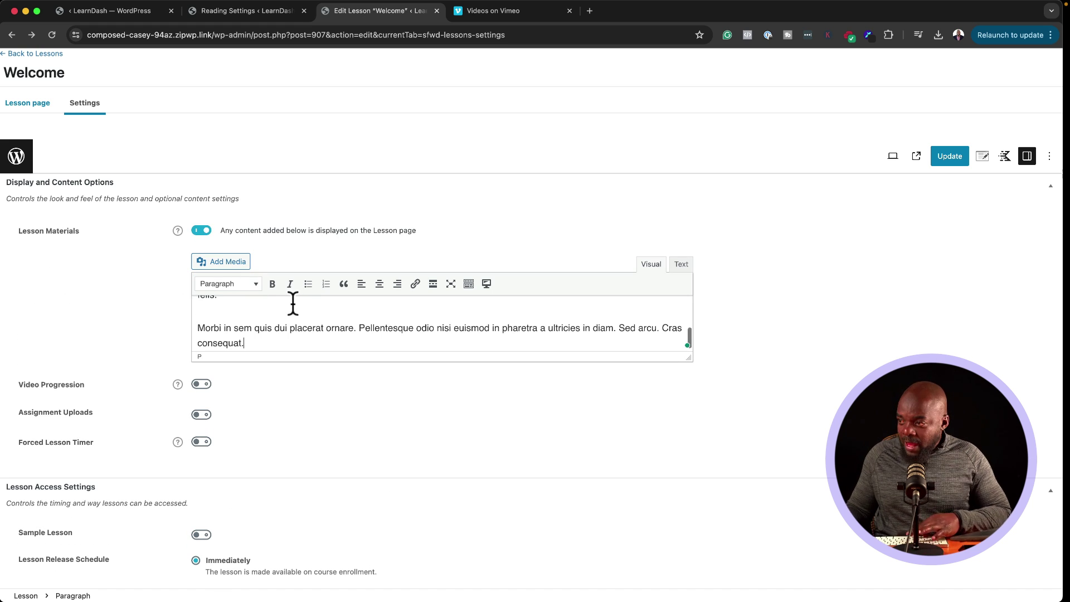
{"action": "scroll", "coordinate": [255, 339], "scroll_direction": "down", "scroll_amount": 5}
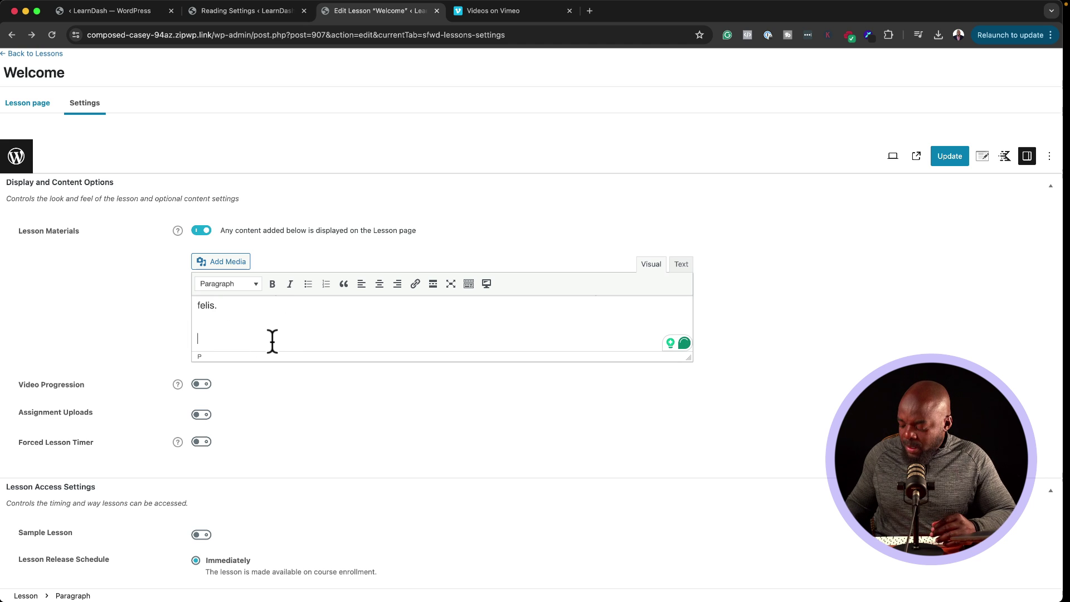
{"action": "key", "text": "BackSpace"}
Step: Link the closing phrase 'dignissim pellentesque felis.' to # and update the lesson
{"action": "key", "text": "alt+shift+Left"}
{"action": "key", "text": "alt+shift+Left"}
{"action": "key", "text": "alt+shift+Left"}
{"action": "key", "text": "cmd+k"}
{"action": "type", "text": "#"}
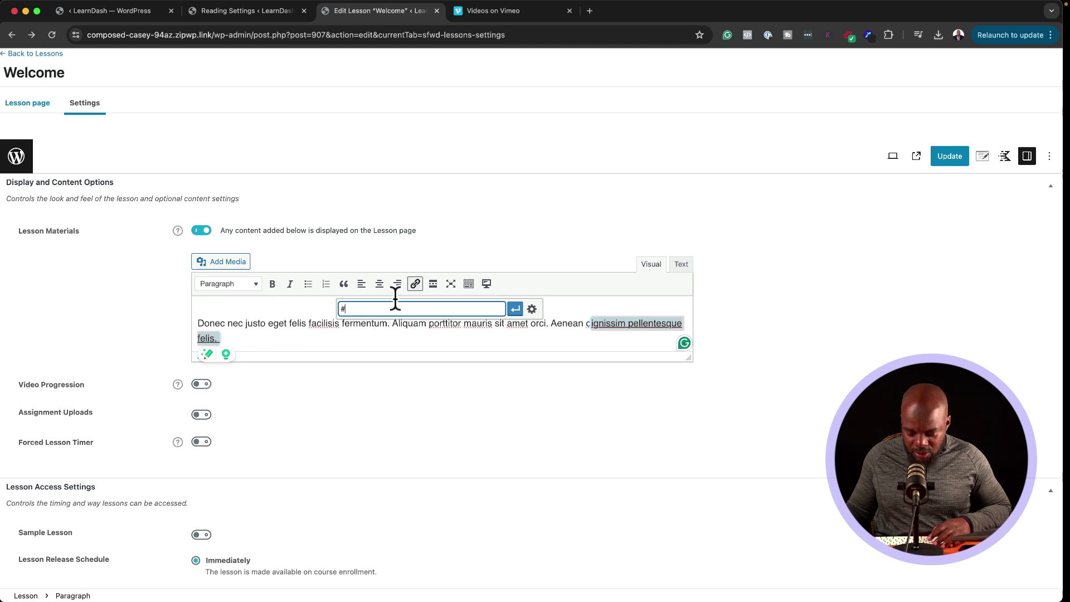
{"action": "left_click", "coordinate": [515, 308]}
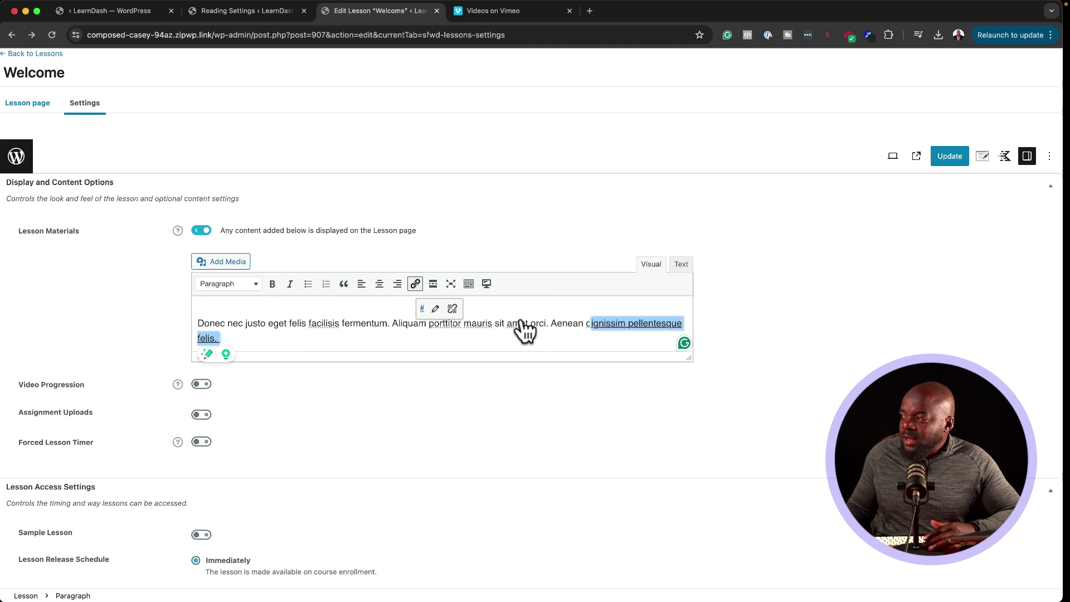
{"action": "left_click", "coordinate": [940, 159]}
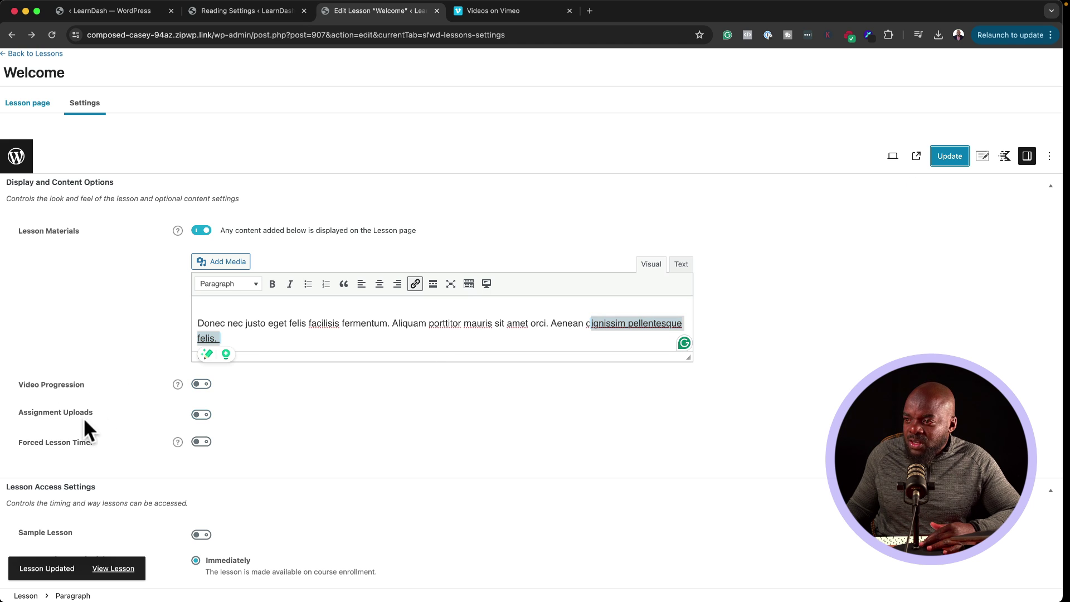
Step: Leave Forced Lesson Timer off and set Welcome's release schedule to Enrollment-based
{"action": "scroll", "coordinate": [128, 419], "scroll_direction": "down", "scroll_amount": 2}
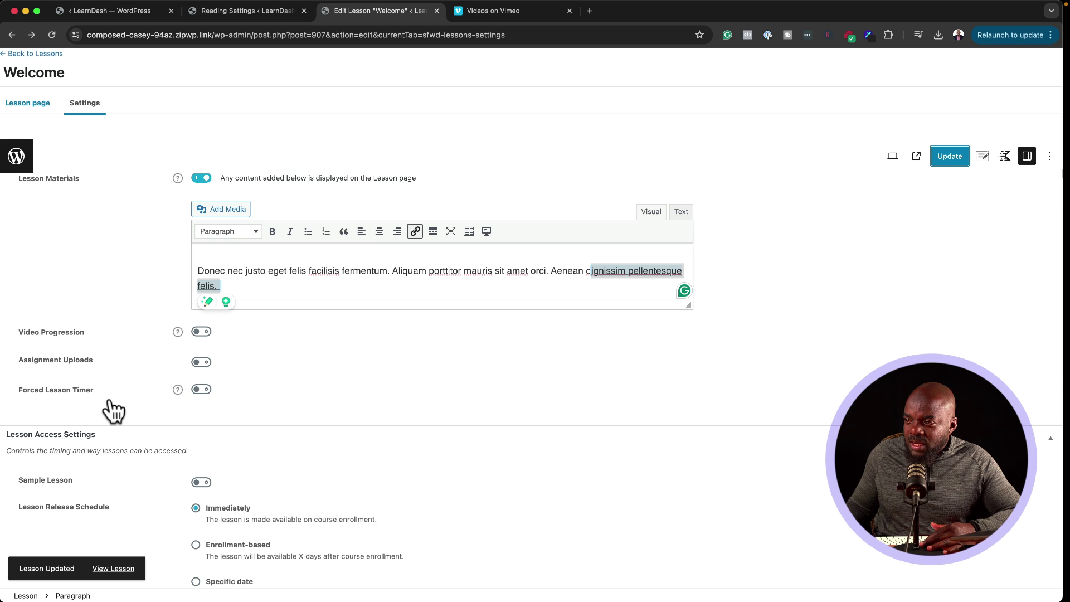
{"action": "left_click", "coordinate": [200, 389]}
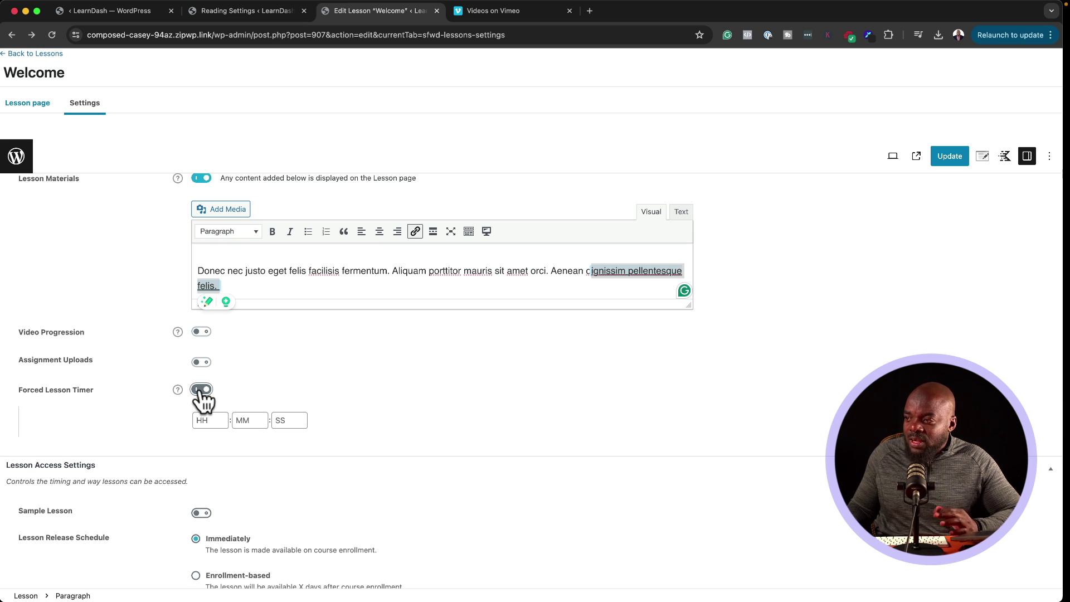
{"action": "left_click", "coordinate": [200, 390]}
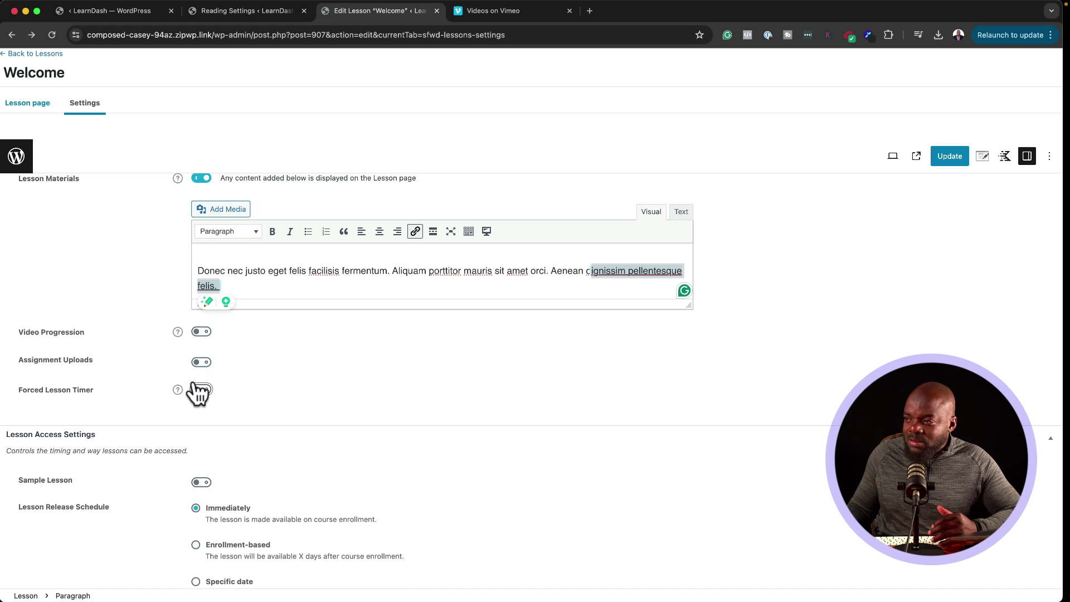
{"action": "scroll", "coordinate": [196, 393], "scroll_direction": "down", "scroll_amount": 5}
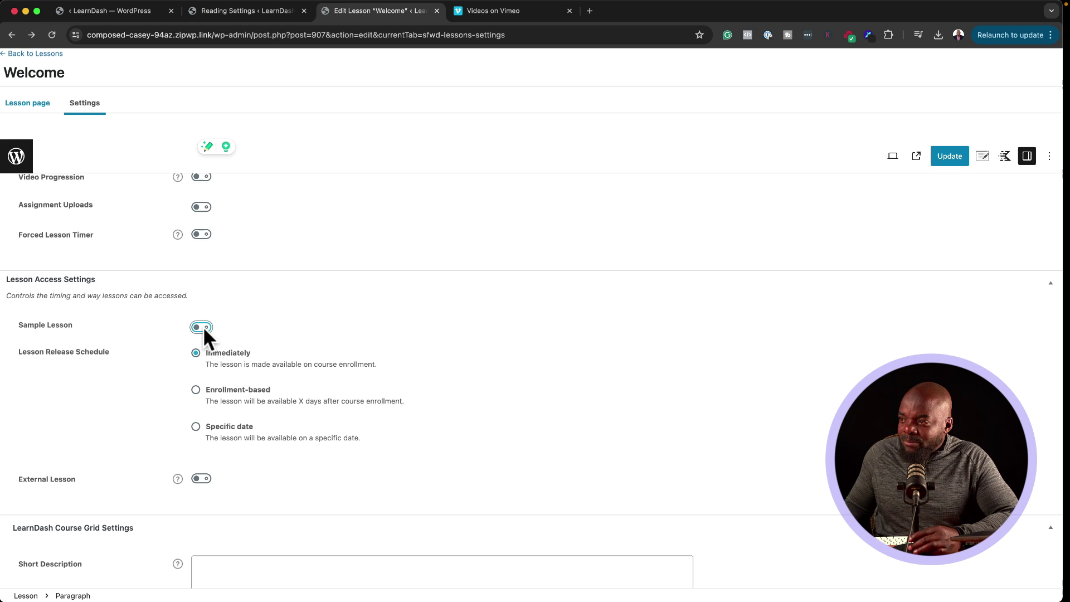
{"action": "left_click", "coordinate": [196, 390]}
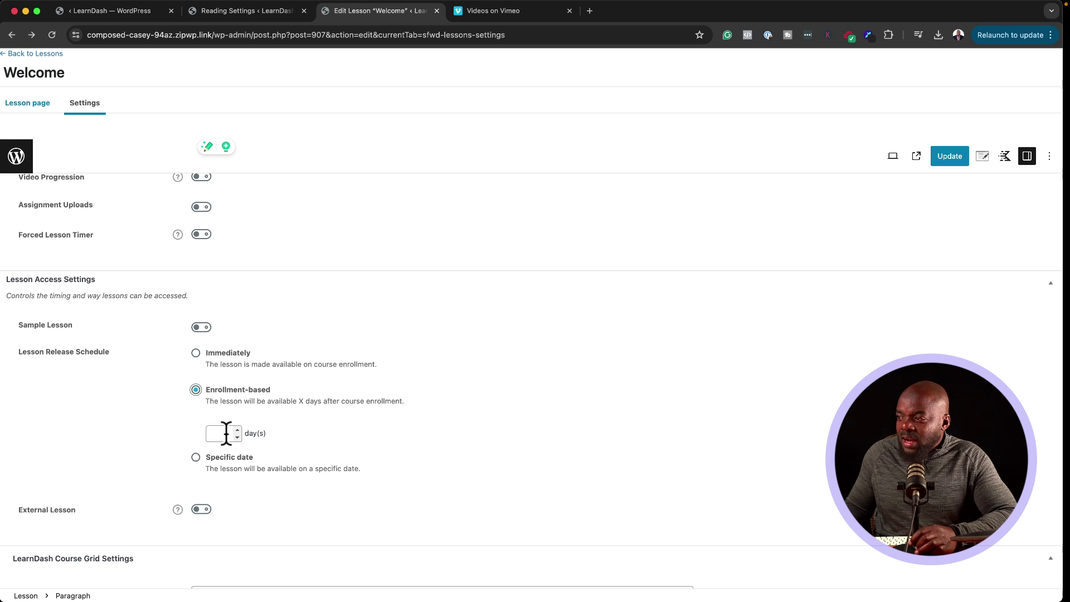
{"action": "scroll", "coordinate": [231, 430], "scroll_direction": "down", "scroll_amount": 4}
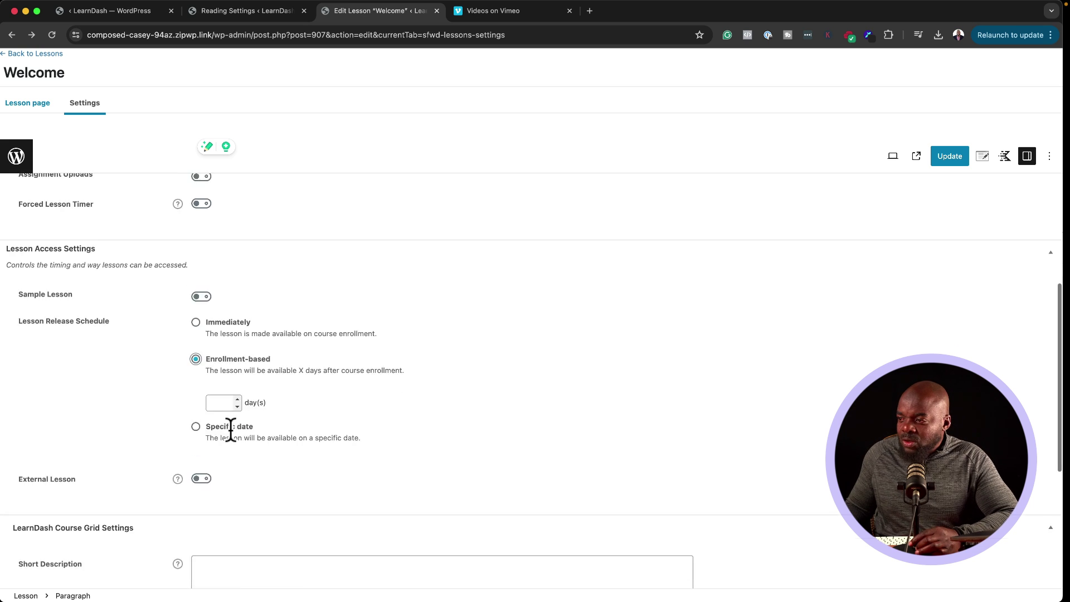
{"action": "scroll", "coordinate": [234, 376], "scroll_direction": "down", "scroll_amount": 6}
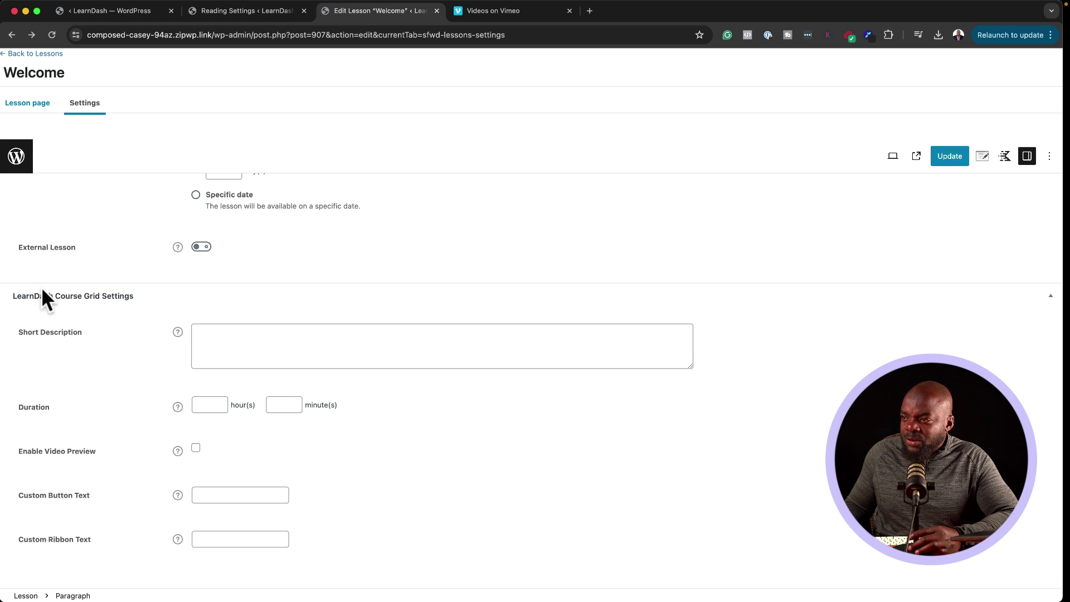
{"action": "scroll", "coordinate": [160, 365], "scroll_direction": "up", "scroll_amount": 10}
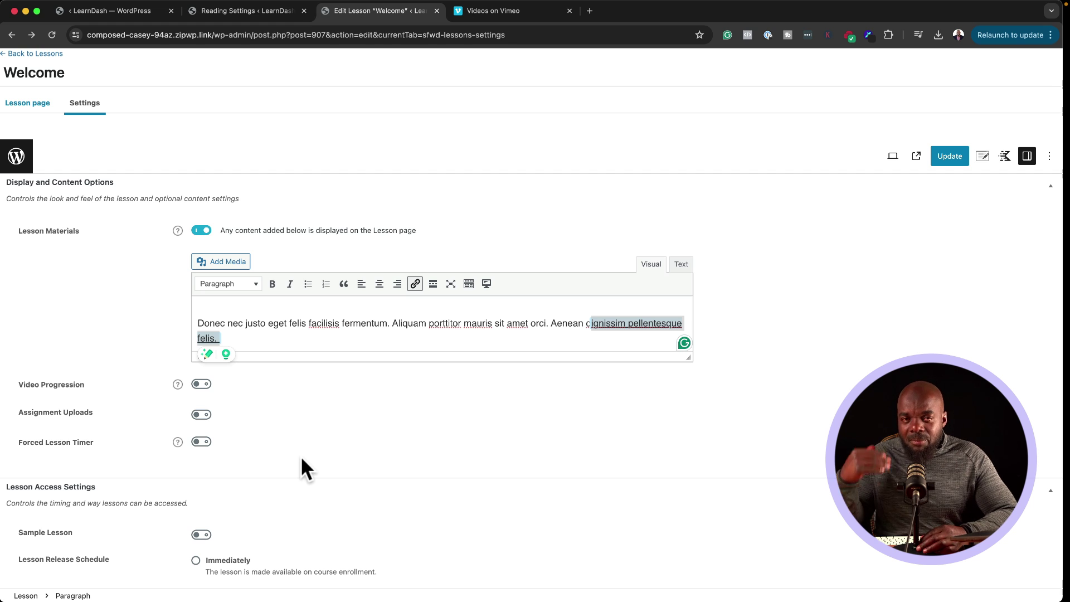
Step: Update the Welcome lesson and check its Materials tab on the live lesson page
{"action": "left_click", "coordinate": [955, 158]}
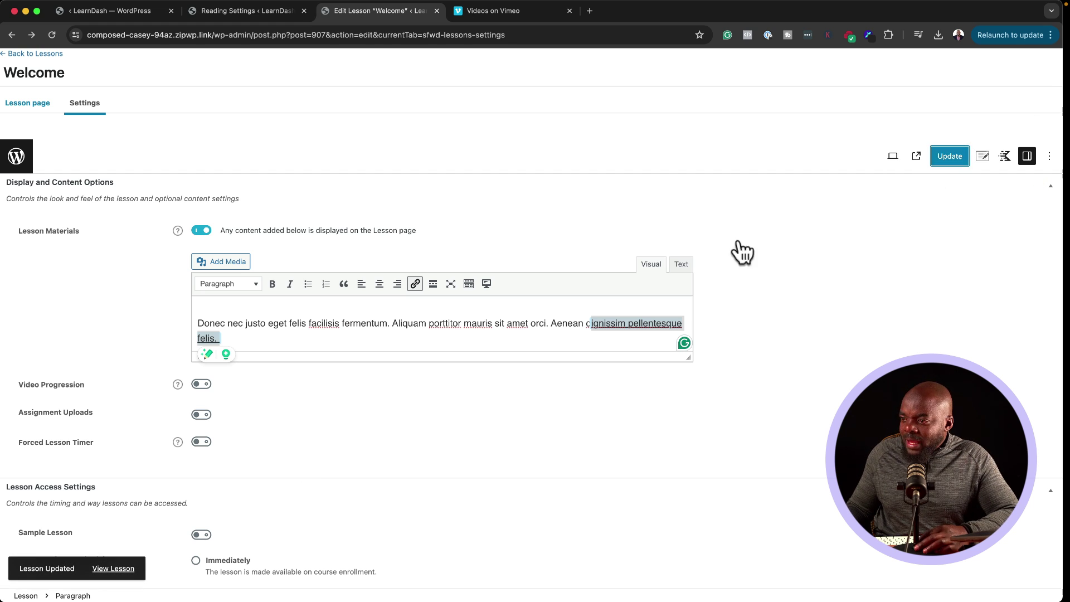
{"action": "left_click", "coordinate": [114, 568]}
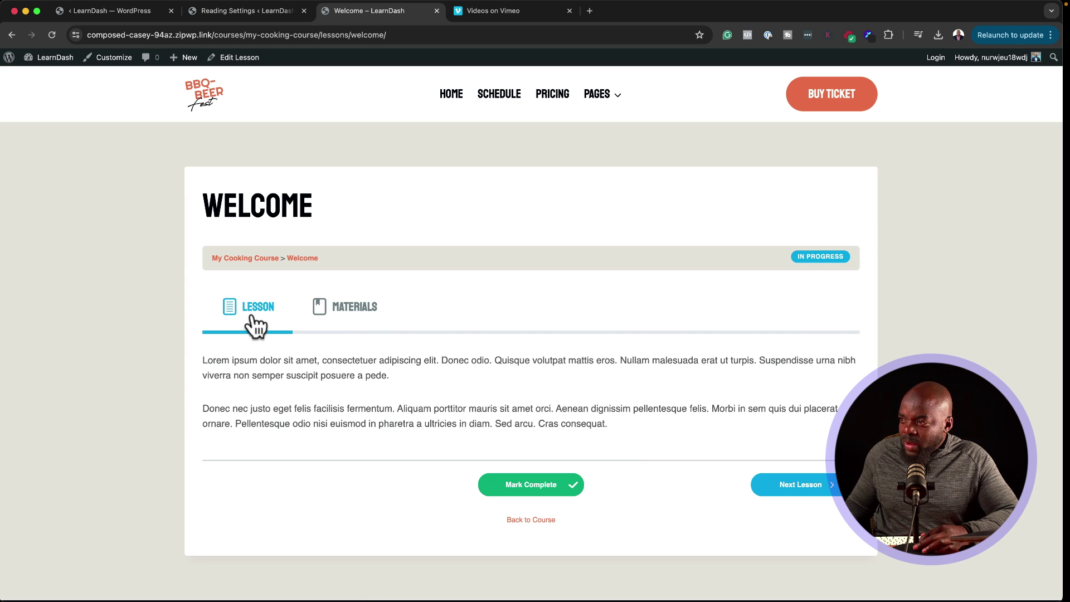
{"action": "left_click", "coordinate": [356, 306]}
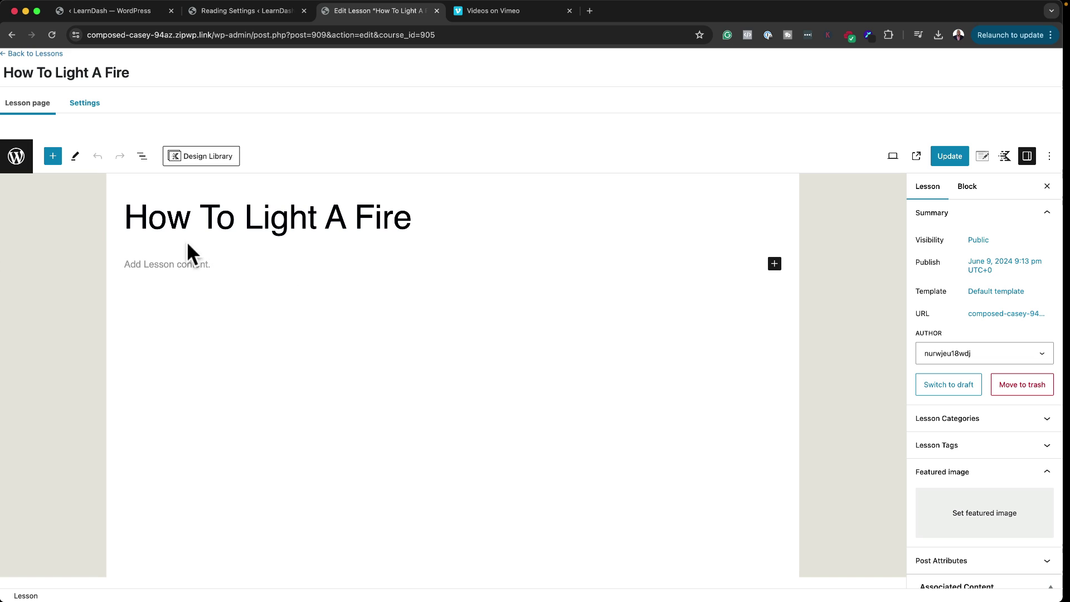
Step: Copy the video link of video 02 from the Vimeo library
{"action": "left_click", "coordinate": [538, 8]}
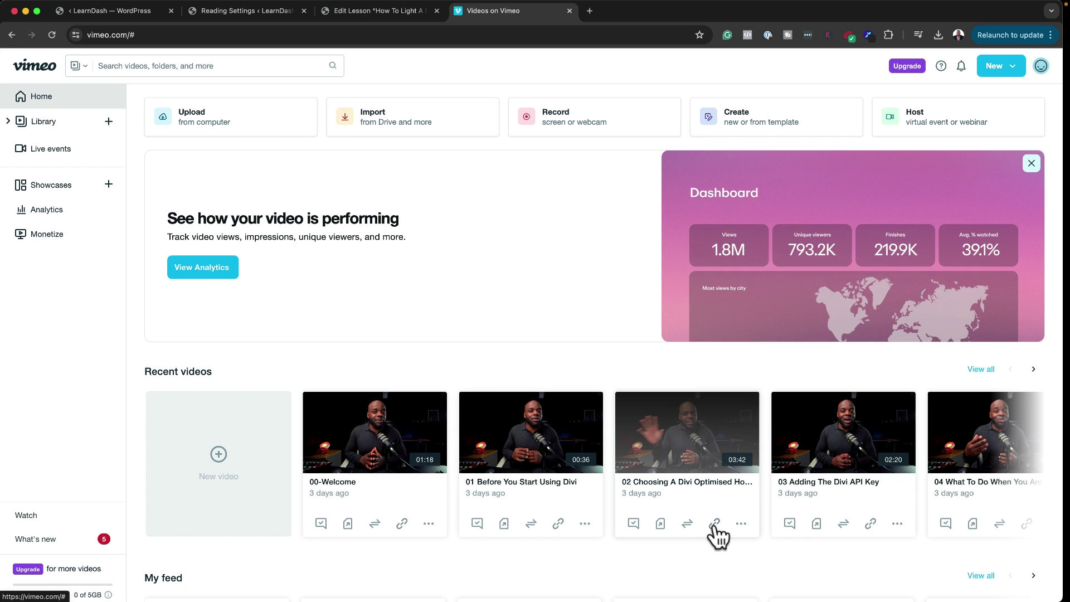
{"action": "left_click", "coordinate": [715, 524]}
{"action": "left_click", "coordinate": [703, 551]}
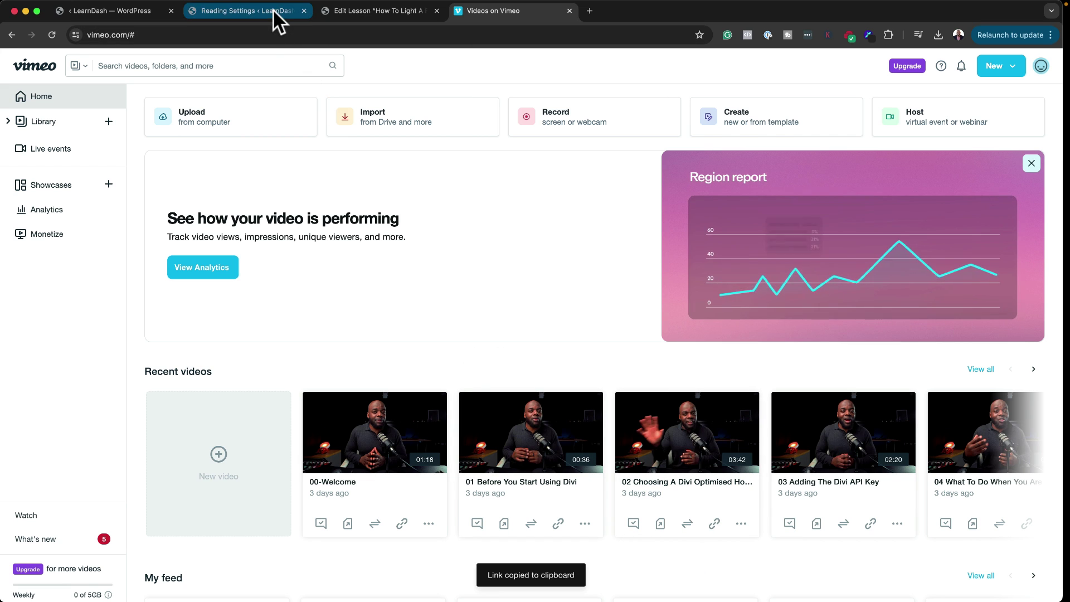
Step: Return to the How To Light A Fire lesson editor and start an empty paragraph block
{"action": "left_click", "coordinate": [273, 10]}
{"action": "key", "text": "ctrl+Tab"}
{"action": "left_click", "coordinate": [226, 268]}
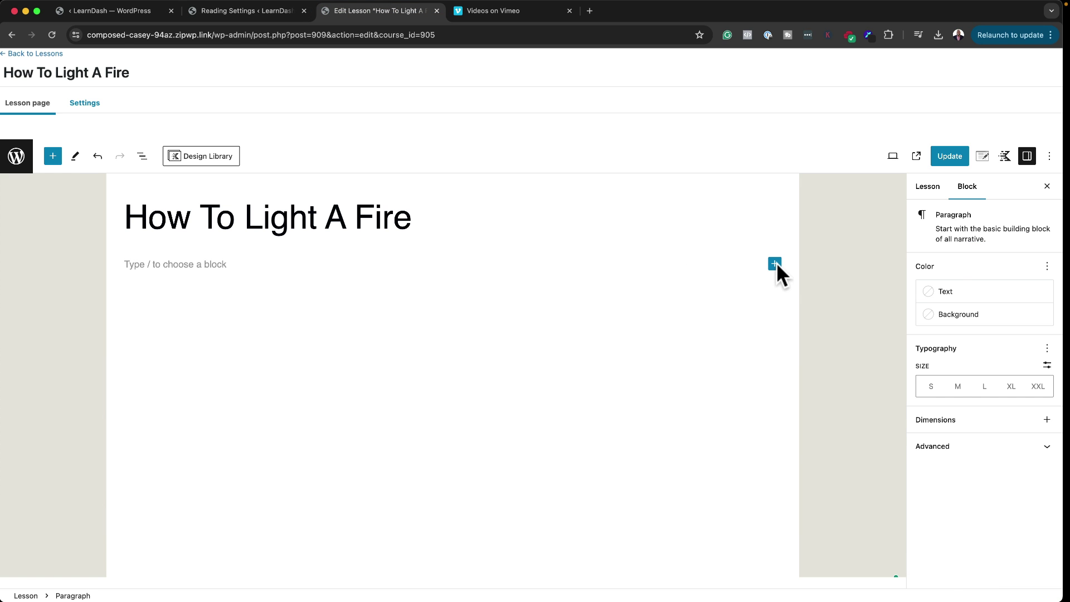
Step: Add a Vimeo block with the copied video link to How To Light A Fire and update it
{"action": "left_click", "coordinate": [775, 264]}
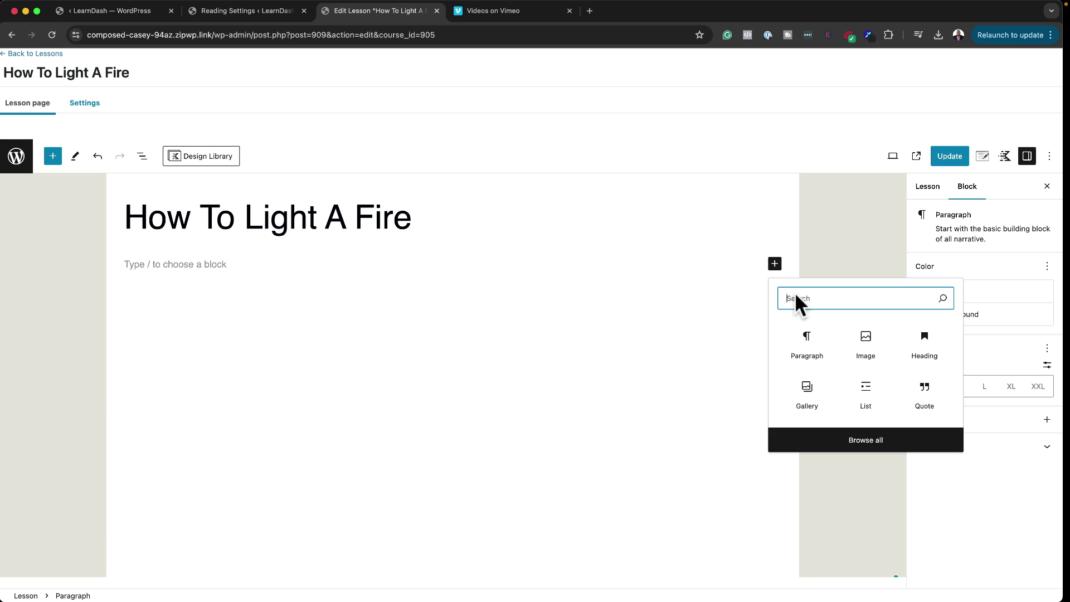
{"action": "type", "text": "v"}
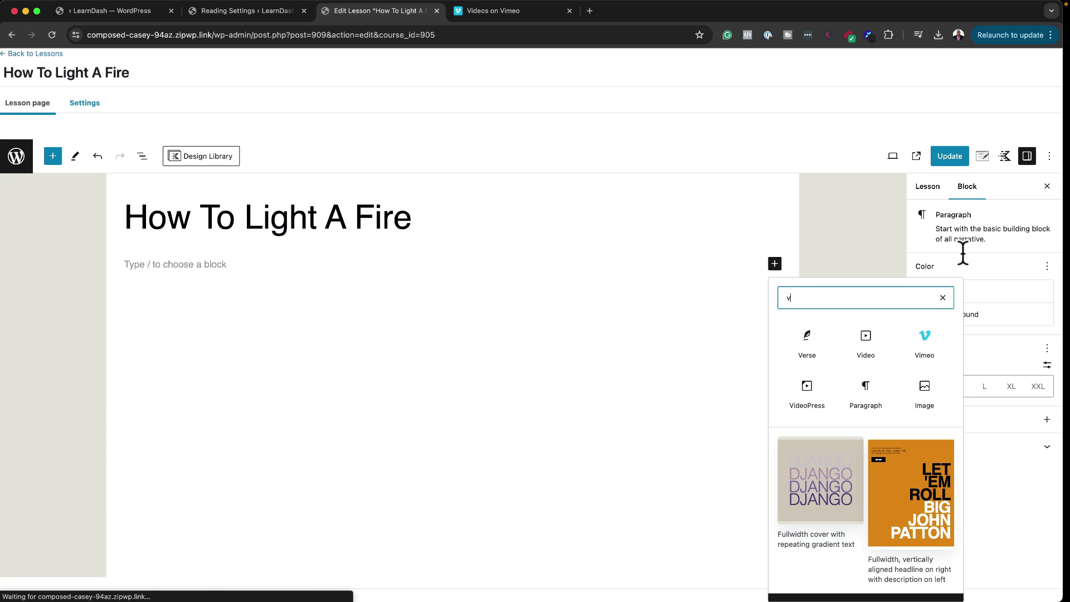
{"action": "left_click", "coordinate": [921, 344]}
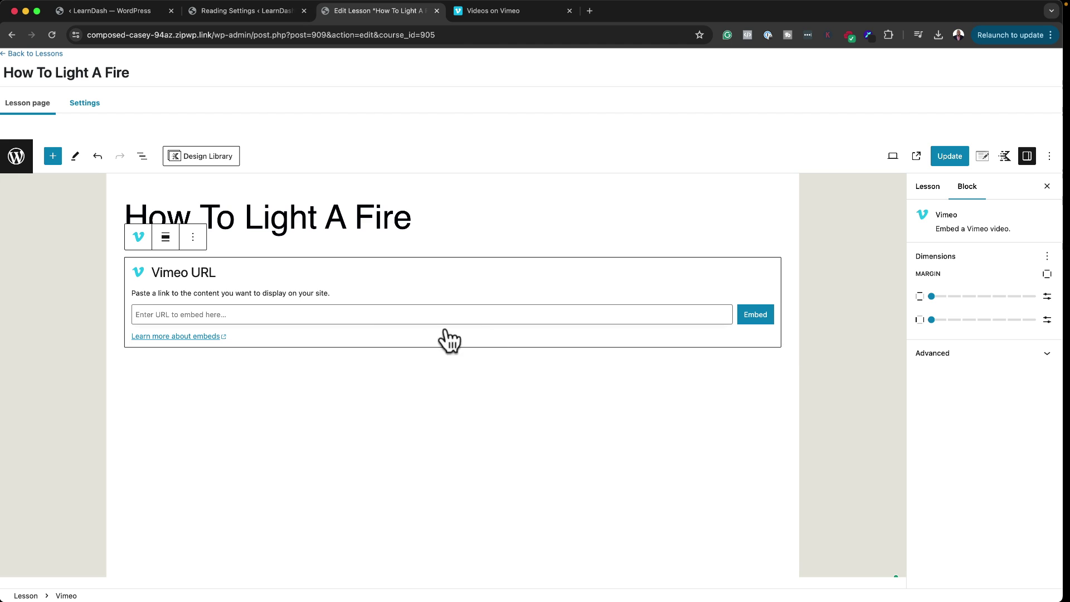
{"action": "key", "text": "super+v"}
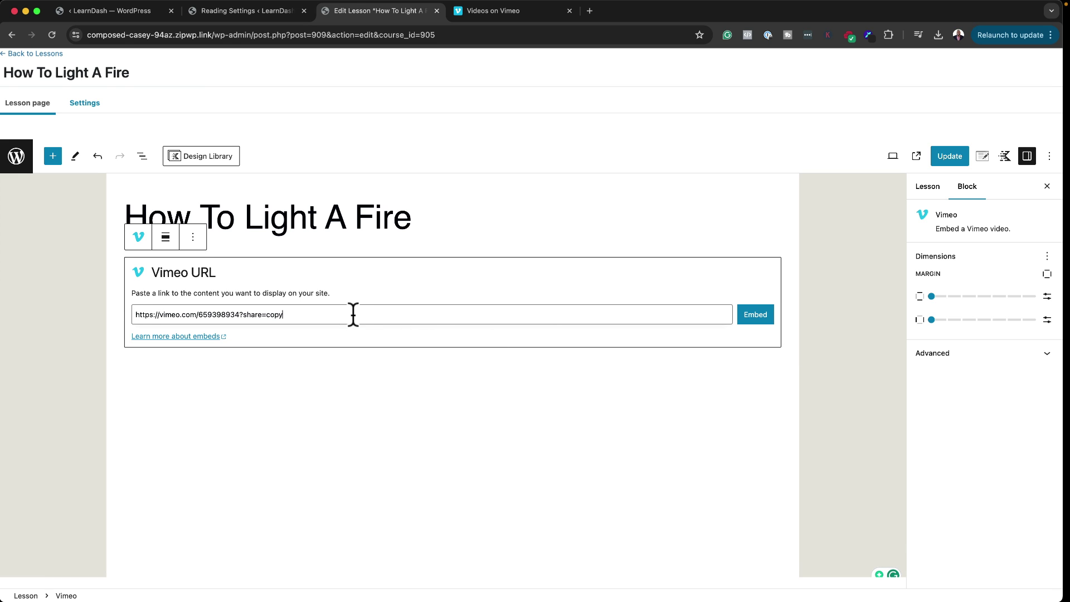
{"action": "left_click", "coordinate": [754, 314]}
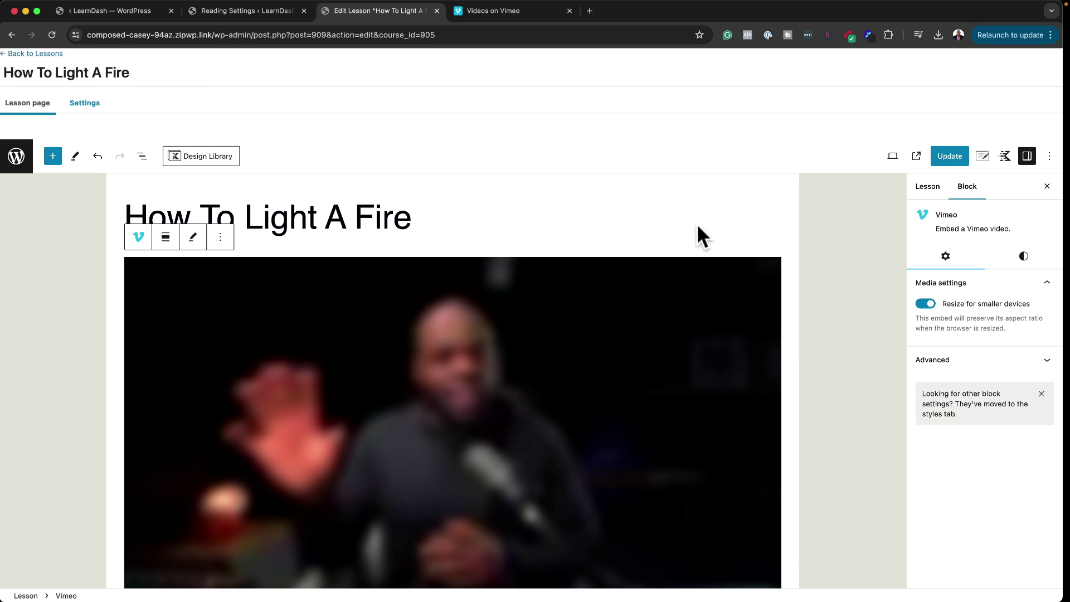
{"action": "left_click", "coordinate": [946, 158]}
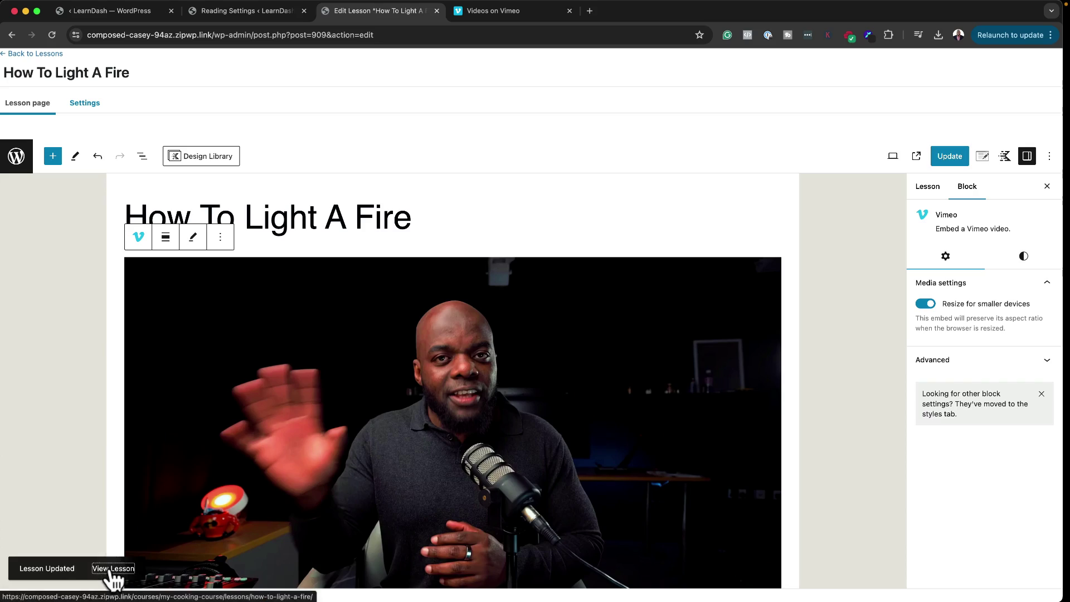
Step: View the live How To Light A Fire lesson, then go back to the My Cooking Course page
{"action": "left_click", "coordinate": [111, 569]}
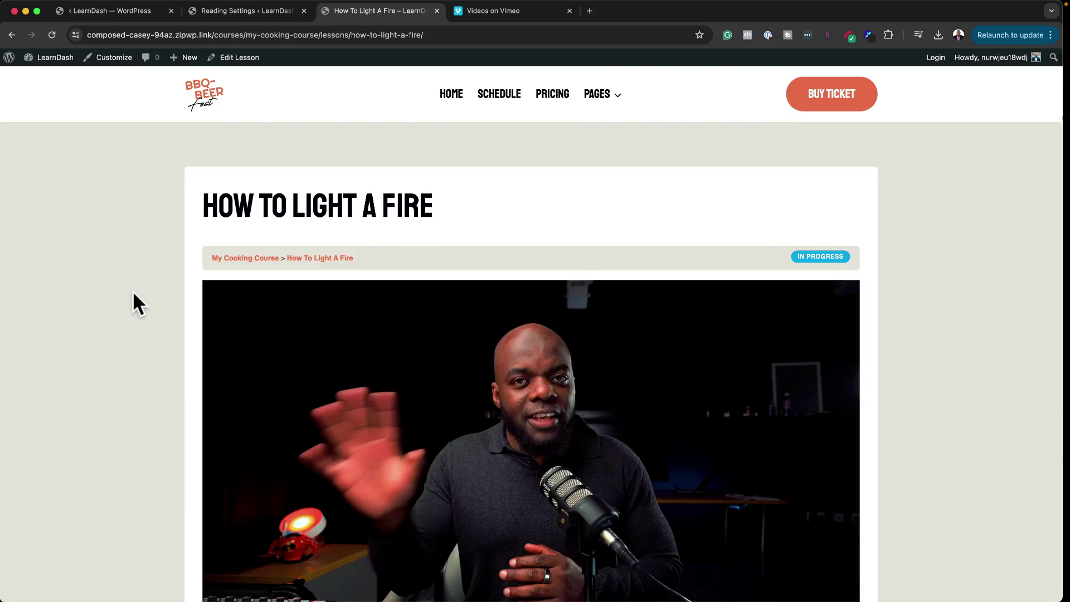
{"action": "scroll", "coordinate": [134, 293], "scroll_direction": "down", "scroll_amount": 5}
{"action": "scroll", "coordinate": [135, 302], "scroll_direction": "up", "scroll_amount": 5}
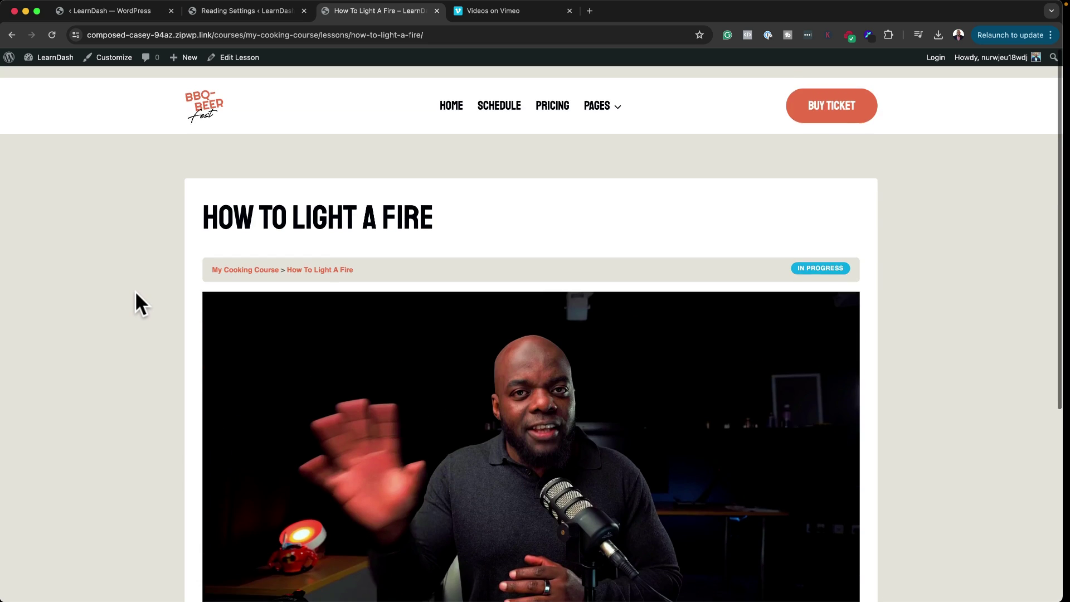
{"action": "scroll", "coordinate": [135, 303], "scroll_direction": "down", "scroll_amount": 5}
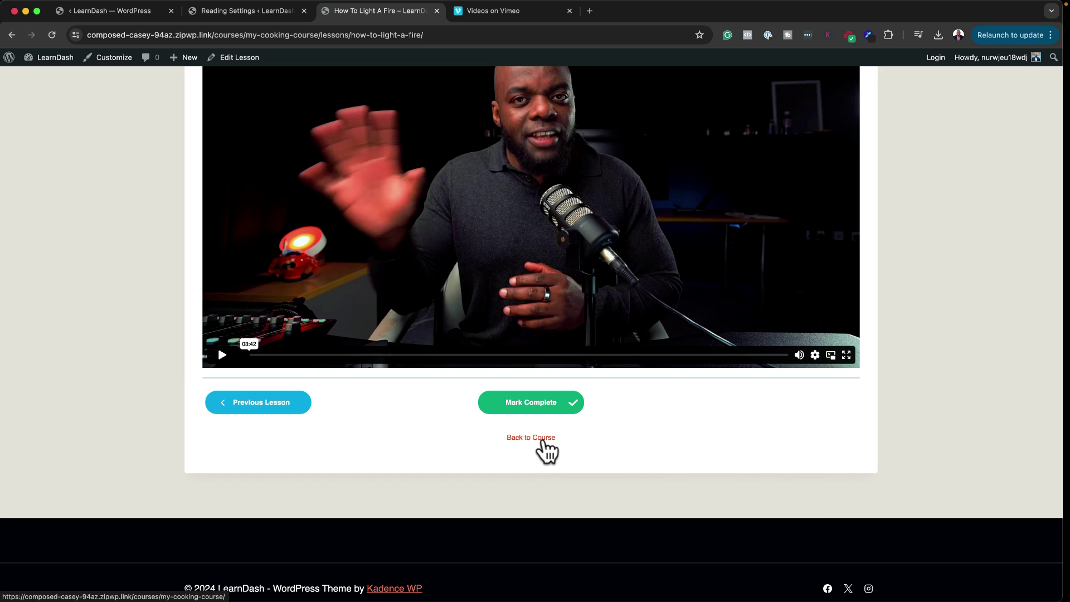
{"action": "left_click", "coordinate": [544, 441]}
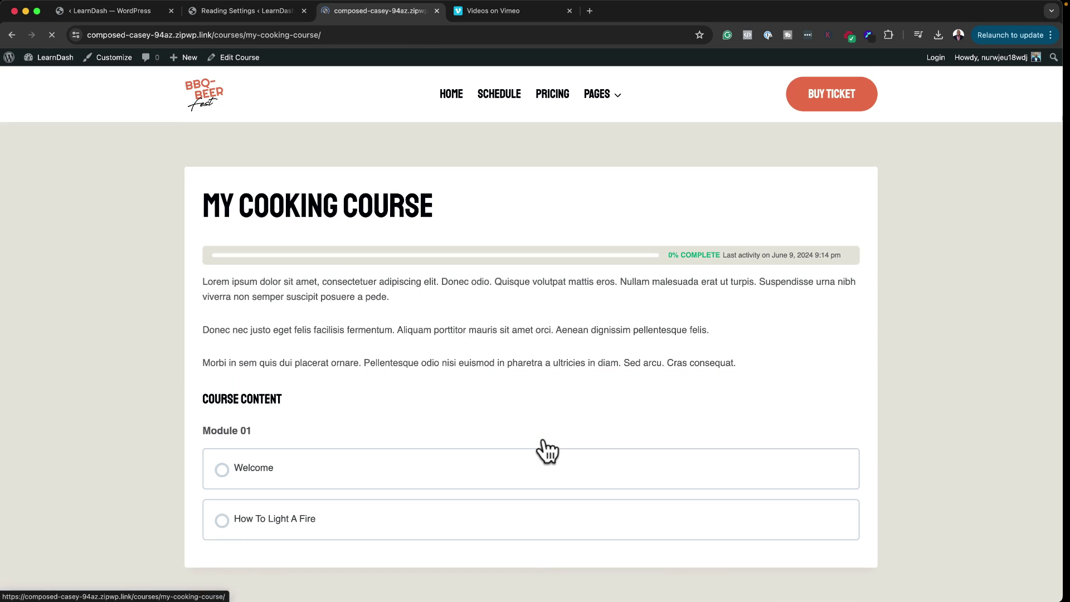
{"action": "scroll", "coordinate": [438, 392], "scroll_direction": "down", "scroll_amount": 3}
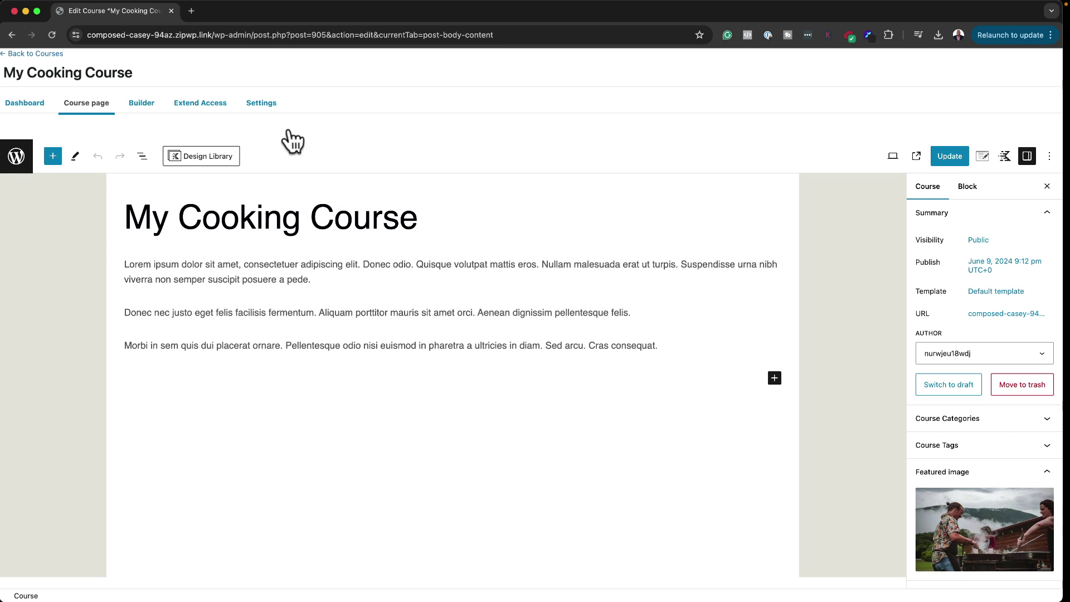
Step: Check the course's empty enrolled-users list, then set its Access Mode to Buy now
{"action": "left_click", "coordinate": [203, 112]}
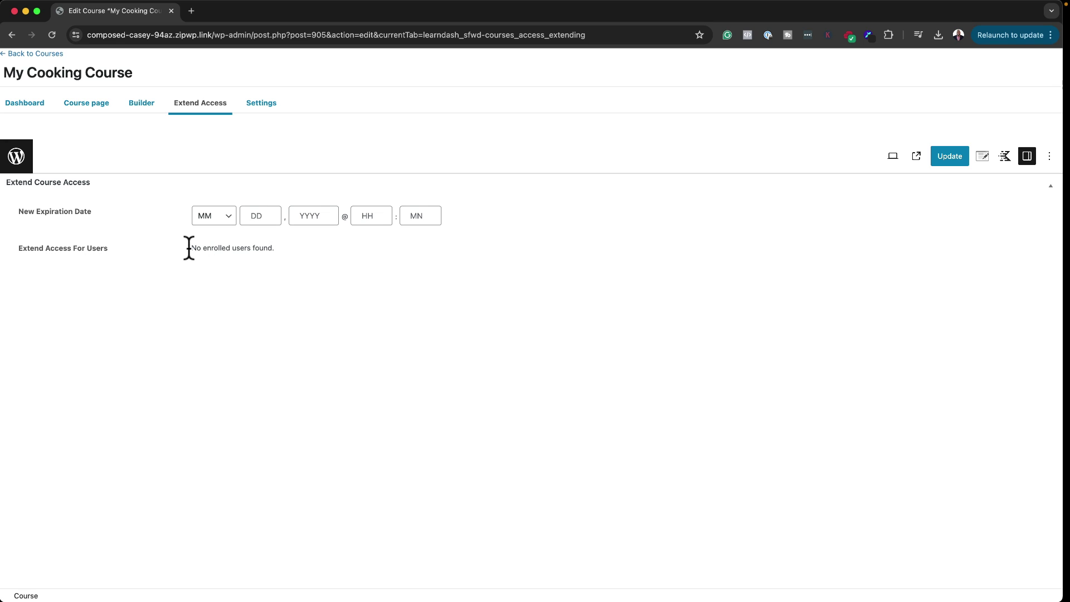
{"action": "left_click_drag", "start_coordinate": [192, 248], "coordinate": [285, 255]}
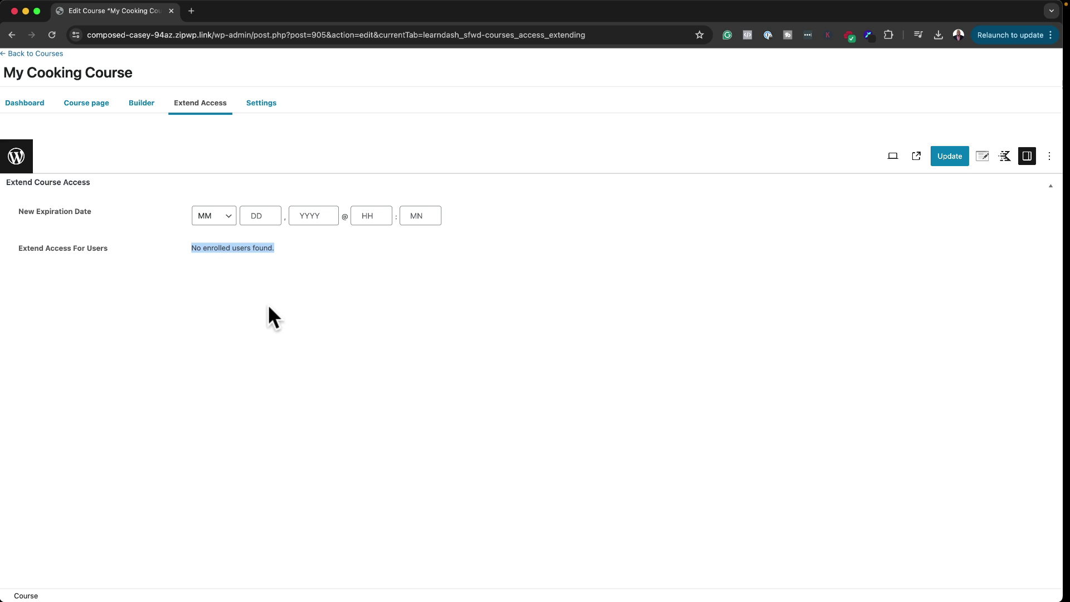
{"action": "left_click", "coordinate": [272, 104]}
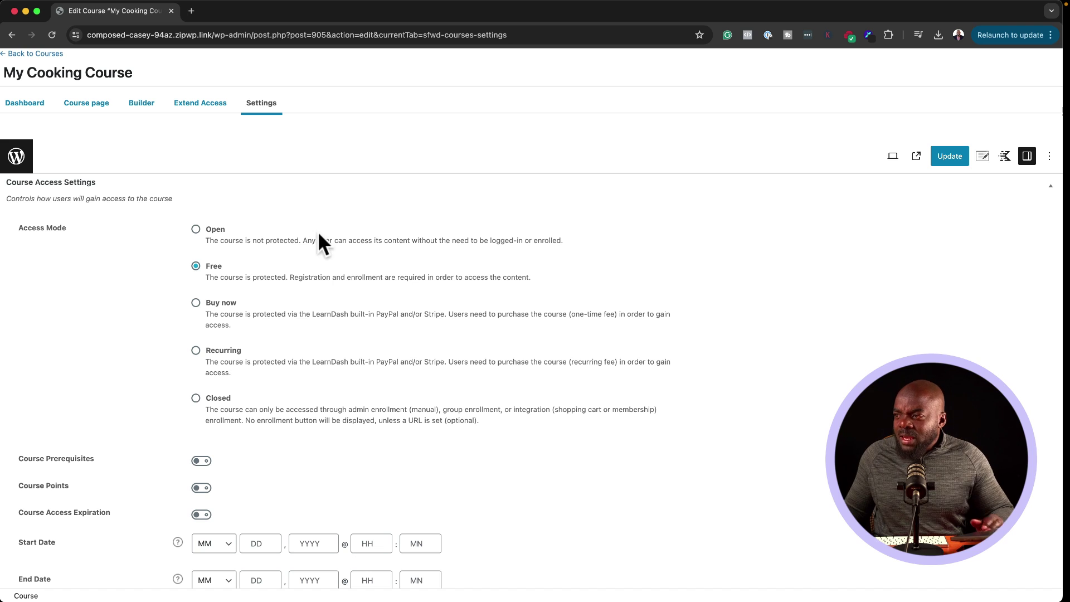
{"action": "left_click", "coordinate": [196, 302]}
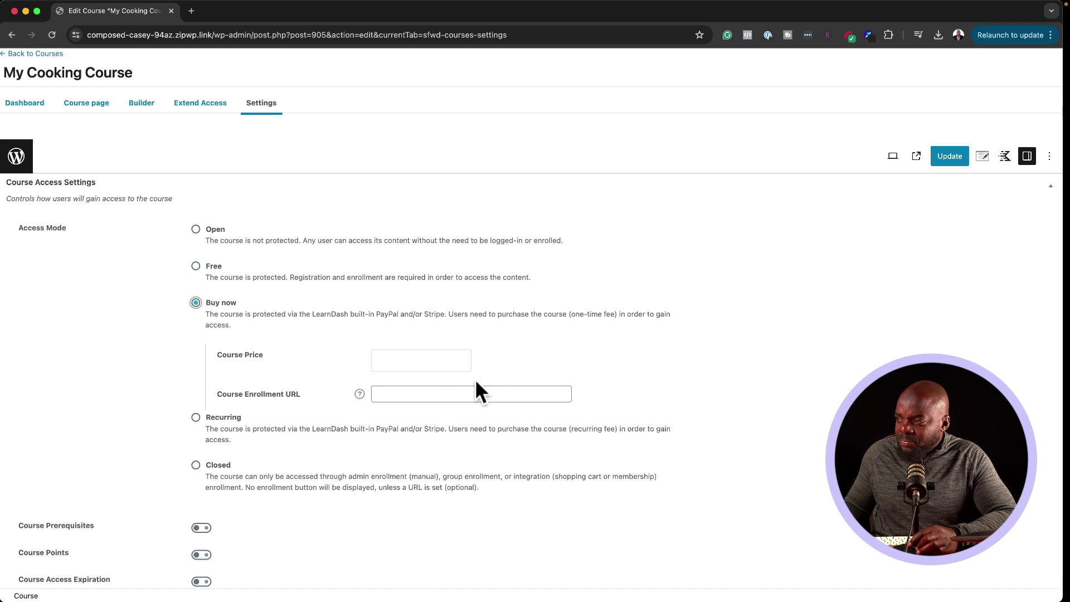
{"action": "left_click", "coordinate": [458, 365]}
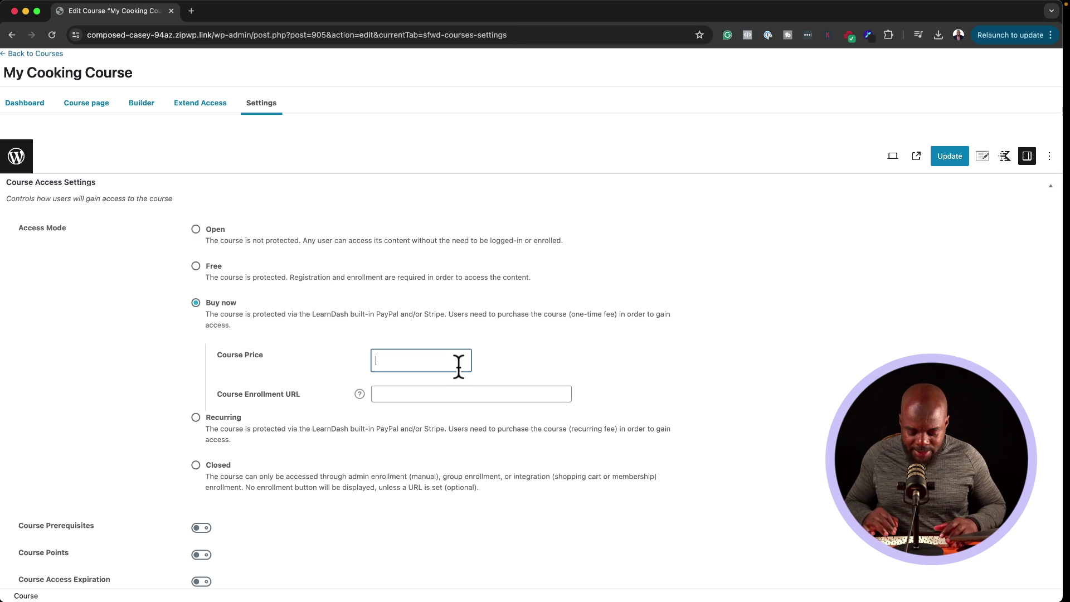
Step: Enter 197 as the Course Price, leaving the Enrollment URL blank
{"action": "type", "text": "197"}
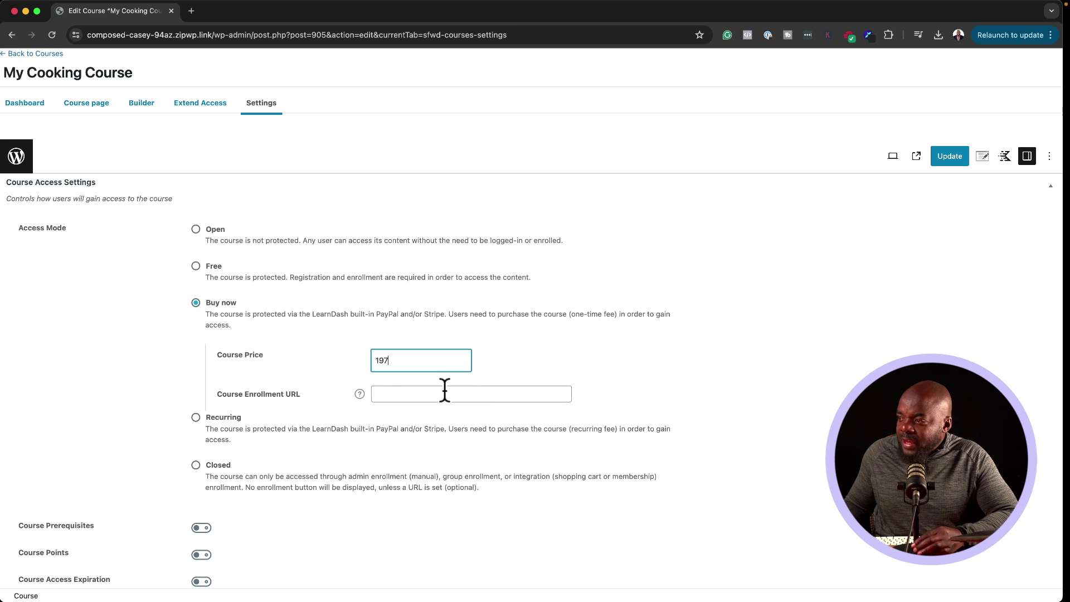
{"action": "left_click", "coordinate": [438, 394]}
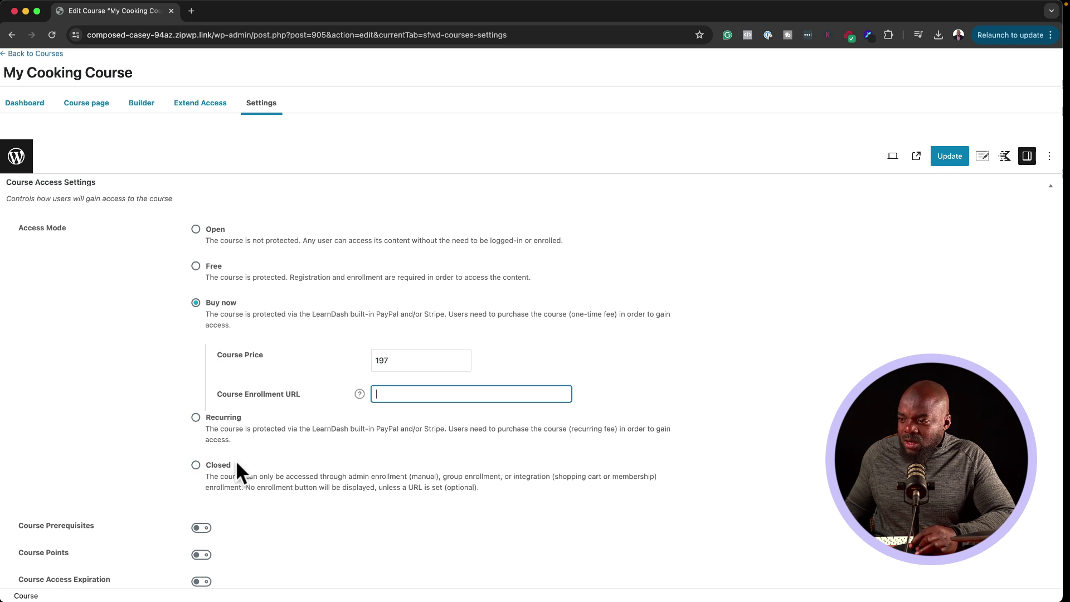
{"action": "scroll", "coordinate": [236, 460], "scroll_direction": "down", "scroll_amount": 5}
Step: Try Course Prerequisites, find no courses to require, and switch it back off
{"action": "scroll", "coordinate": [241, 458], "scroll_direction": "down", "scroll_amount": 3}
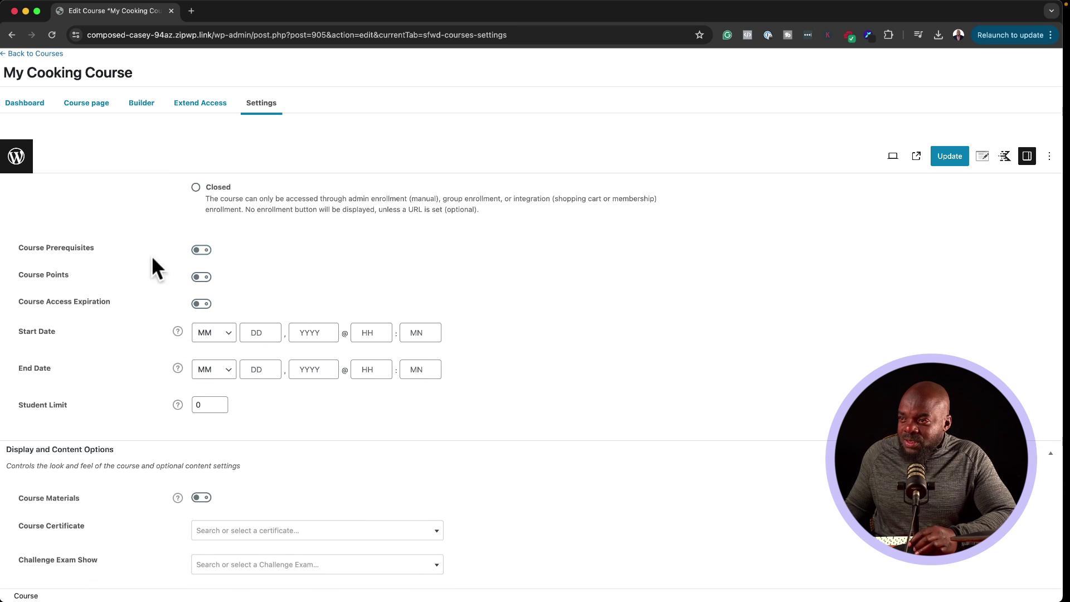
{"action": "left_click", "coordinate": [202, 251]}
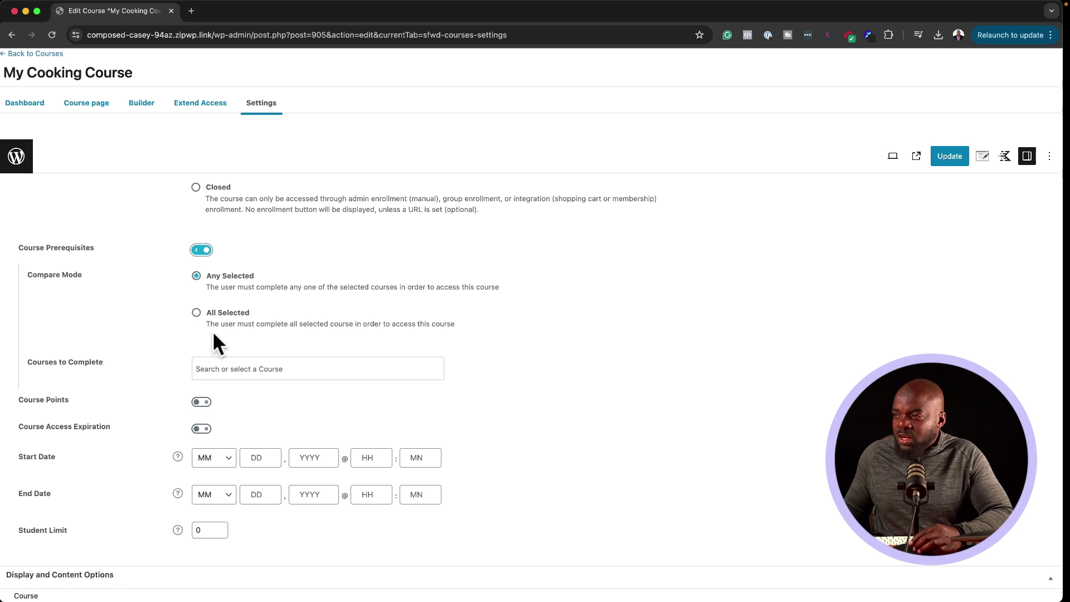
{"action": "left_click", "coordinate": [275, 368]}
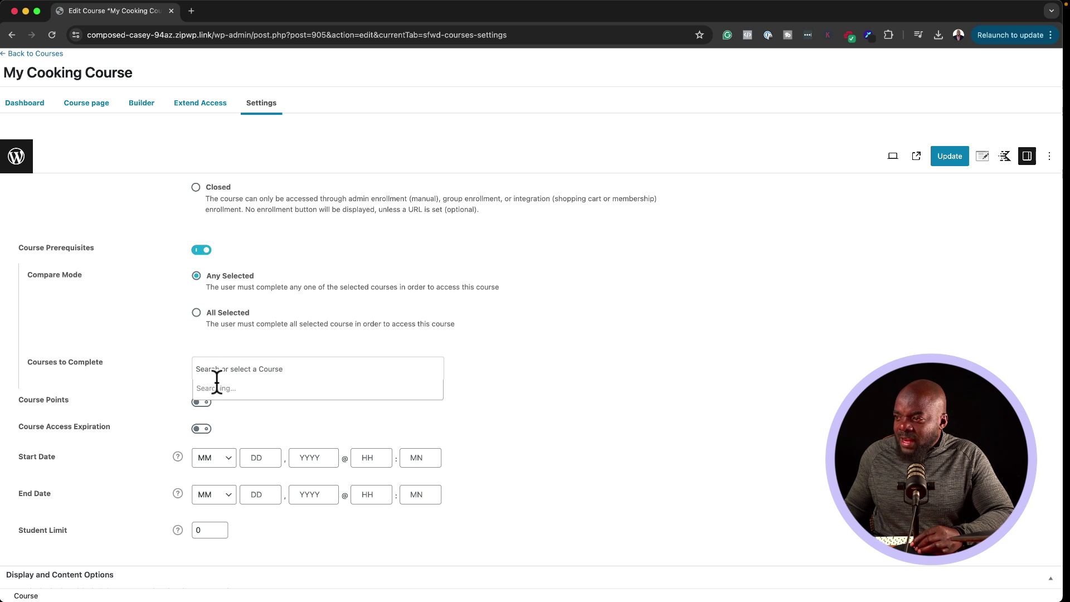
{"action": "left_click", "coordinate": [171, 331]}
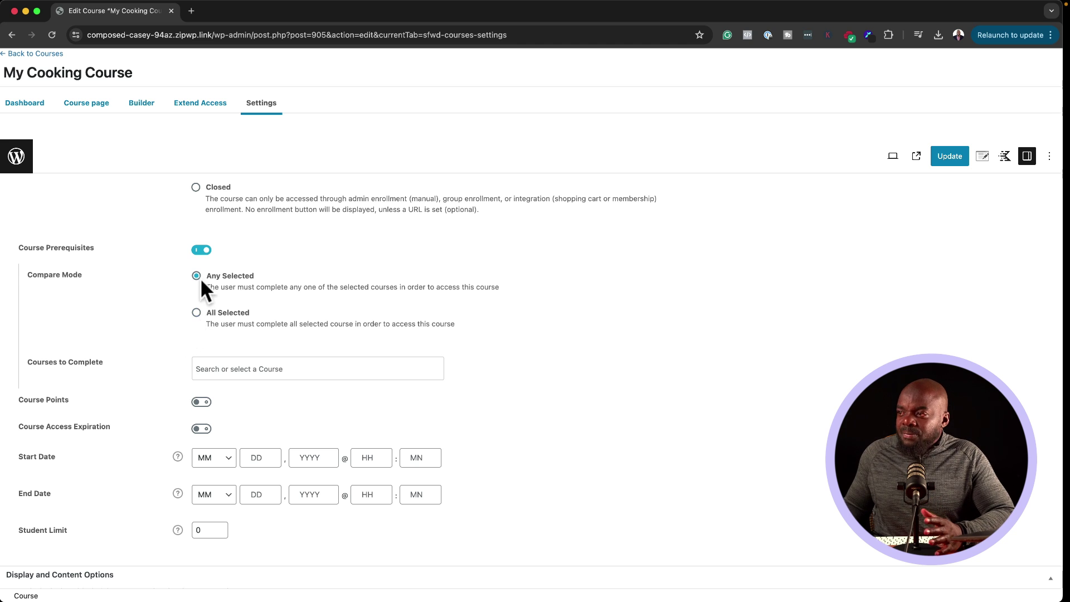
{"action": "left_click", "coordinate": [201, 249]}
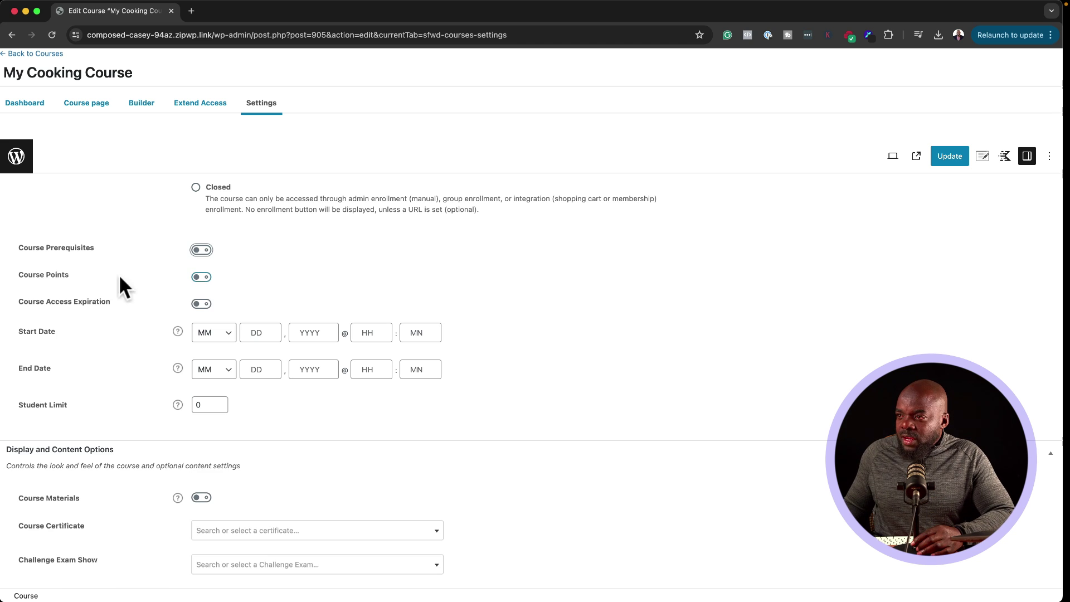
Step: Enable Course Points awarding 50 on completion and set the Student Limit to 100
{"action": "left_click", "coordinate": [202, 277]}
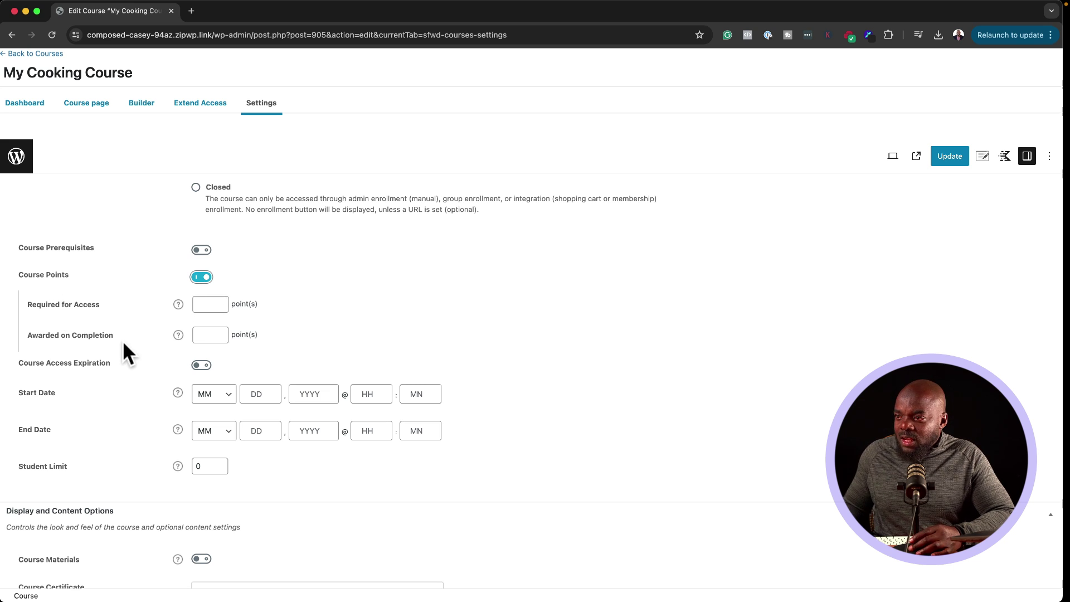
{"action": "left_click", "coordinate": [199, 335]}
{"action": "type", "text": "10"}
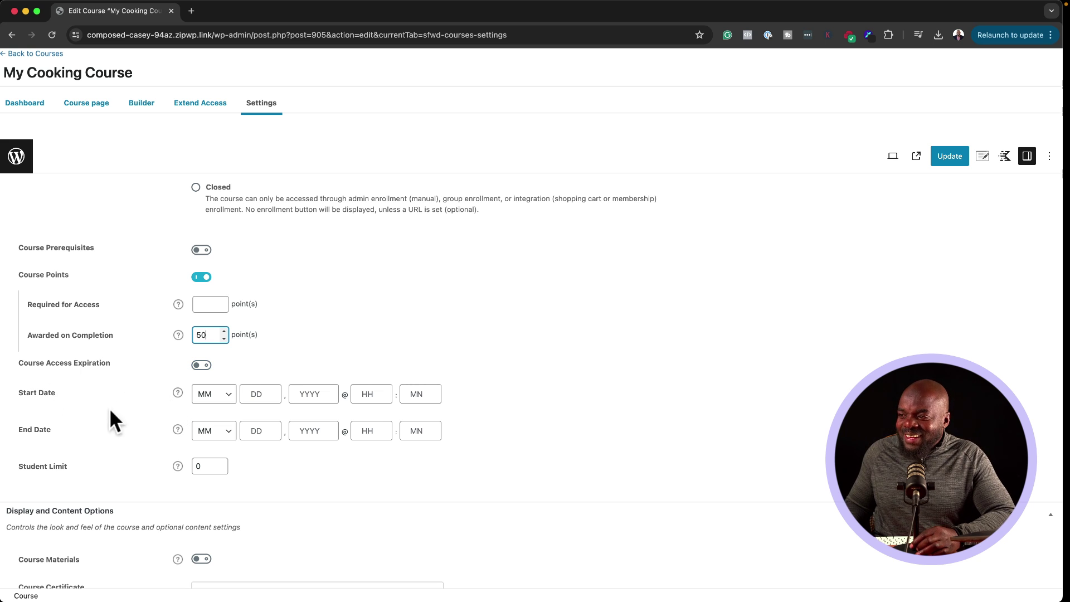
{"action": "left_click", "coordinate": [198, 464]}
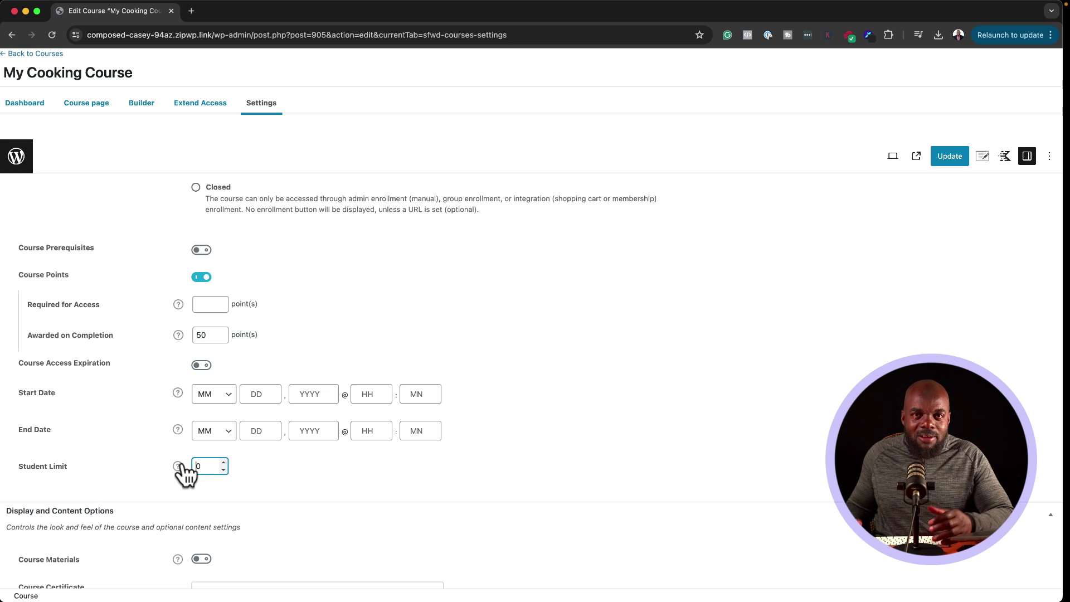
{"action": "type", "text": "100"}
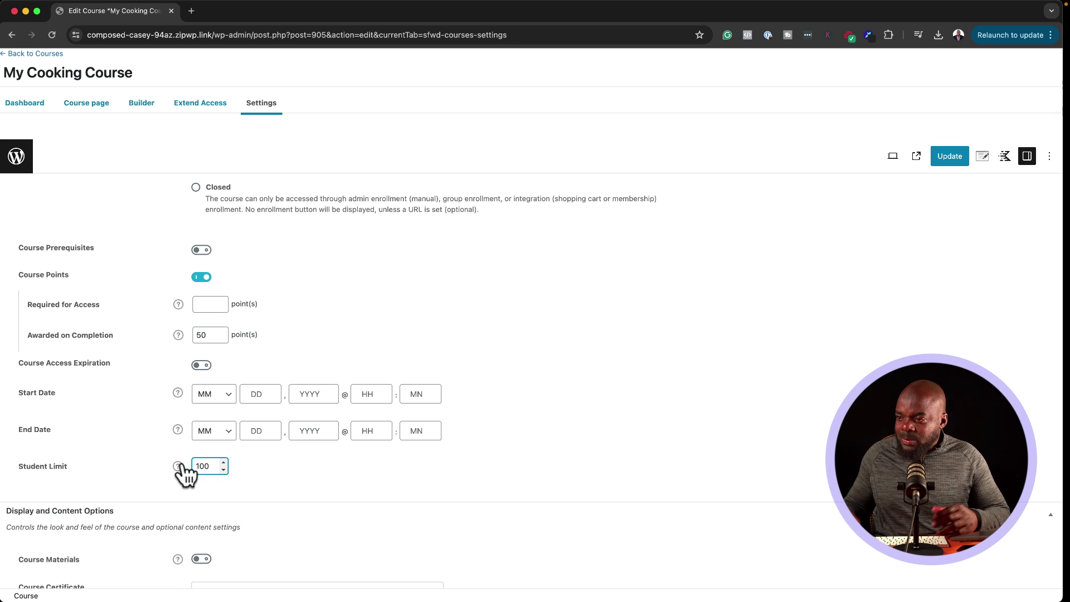
{"action": "scroll", "coordinate": [218, 463], "scroll_direction": "down", "scroll_amount": 4}
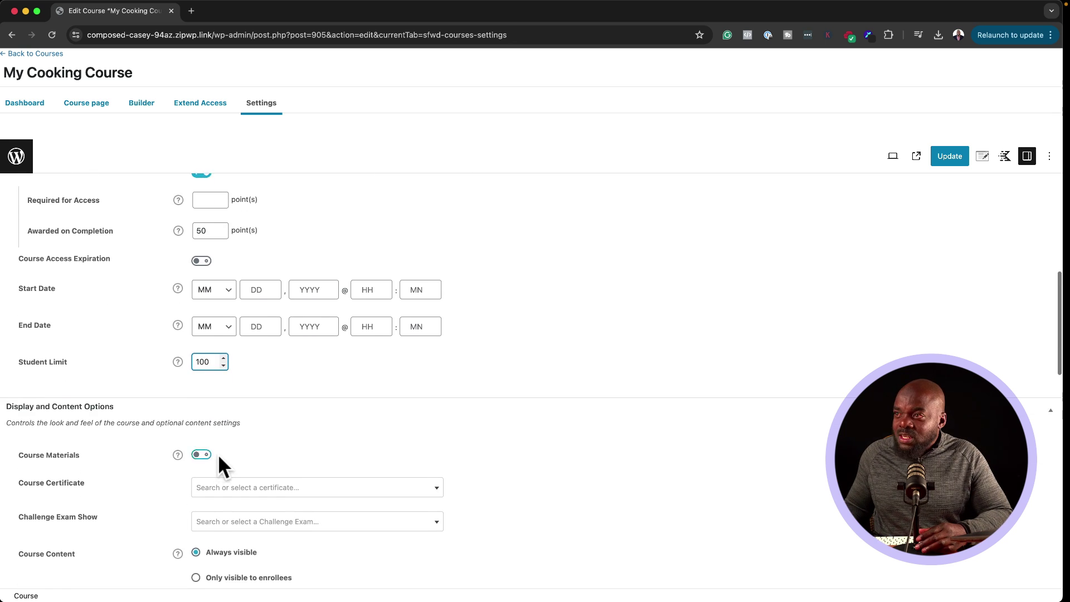
Step: Try Course Materials and the empty Course Certificate list, leaving both unset
{"action": "scroll", "coordinate": [218, 454], "scroll_direction": "down", "scroll_amount": 5}
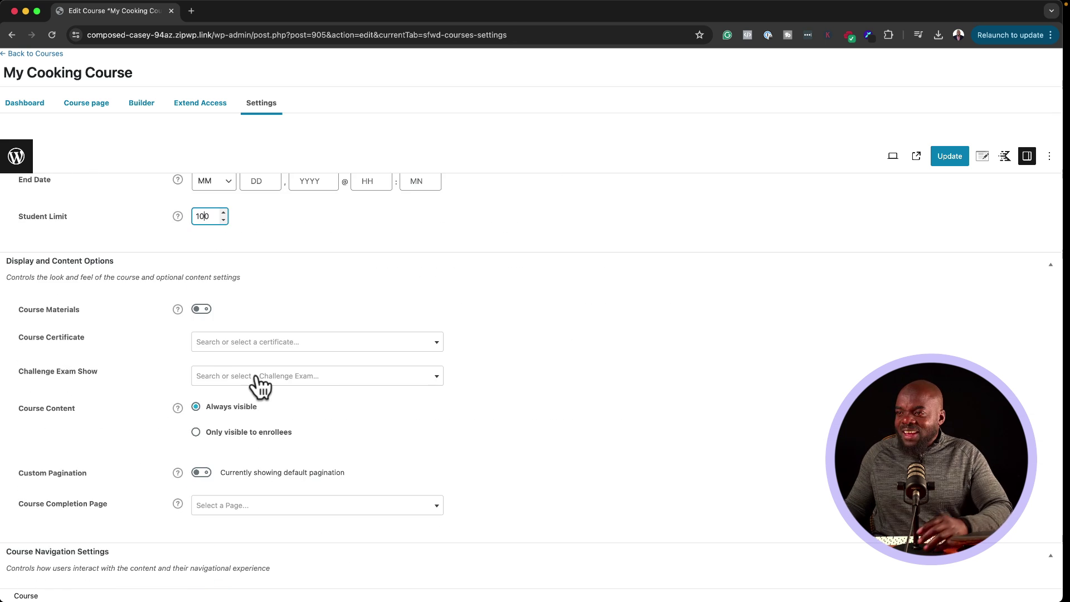
{"action": "left_click", "coordinate": [202, 308]}
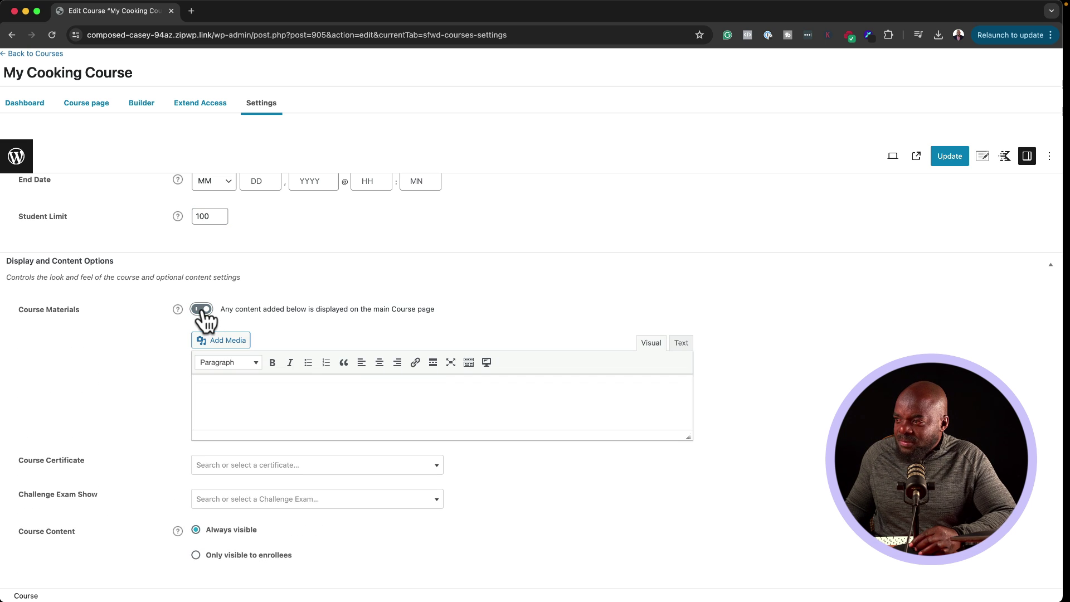
{"action": "left_click", "coordinate": [202, 308]}
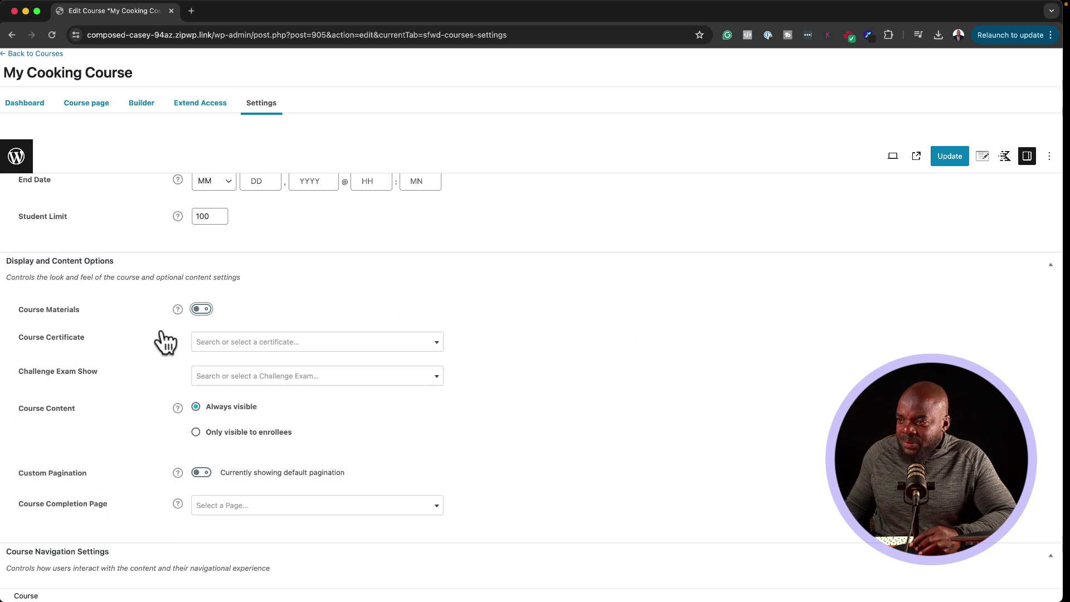
{"action": "left_click", "coordinate": [269, 349]}
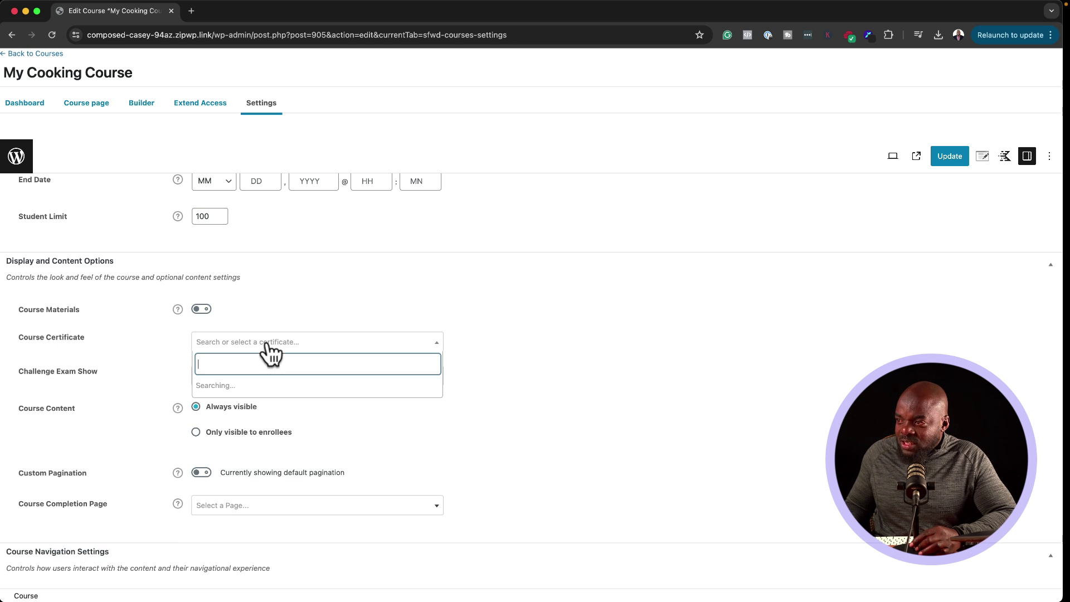
{"action": "left_click", "coordinate": [168, 355]}
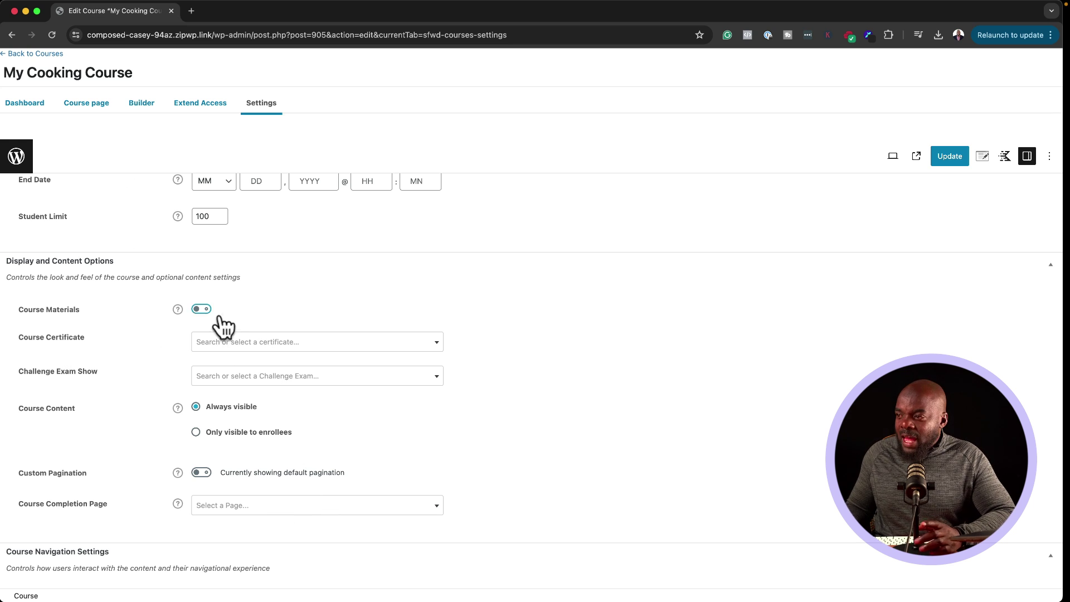
Step: Set Course Progression to Free form instead of Linear
{"action": "scroll", "coordinate": [174, 406], "scroll_direction": "down", "scroll_amount": 5}
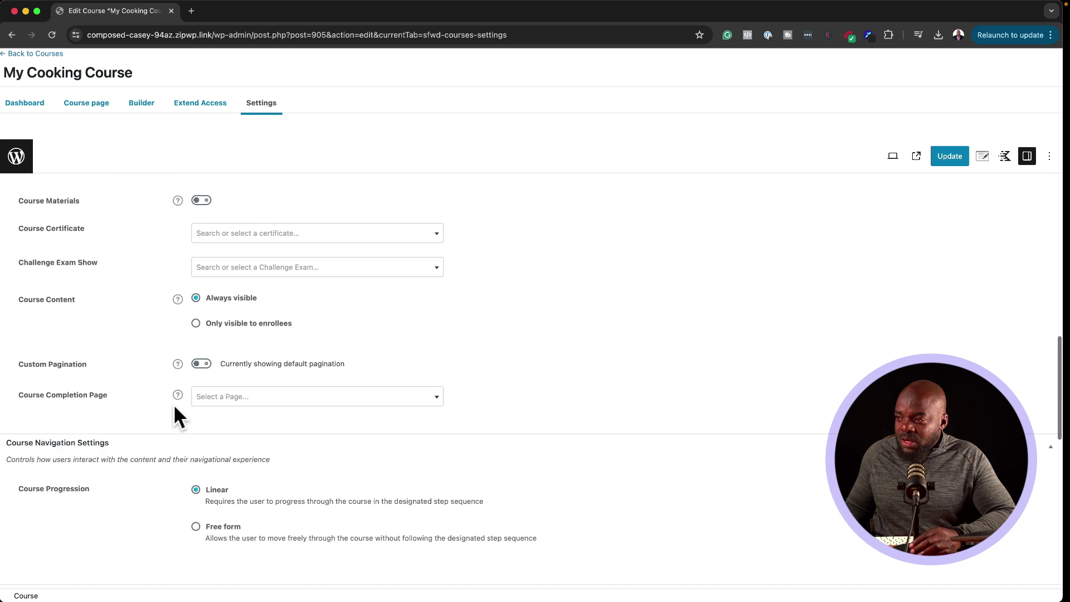
{"action": "scroll", "coordinate": [175, 407], "scroll_direction": "down", "scroll_amount": 3}
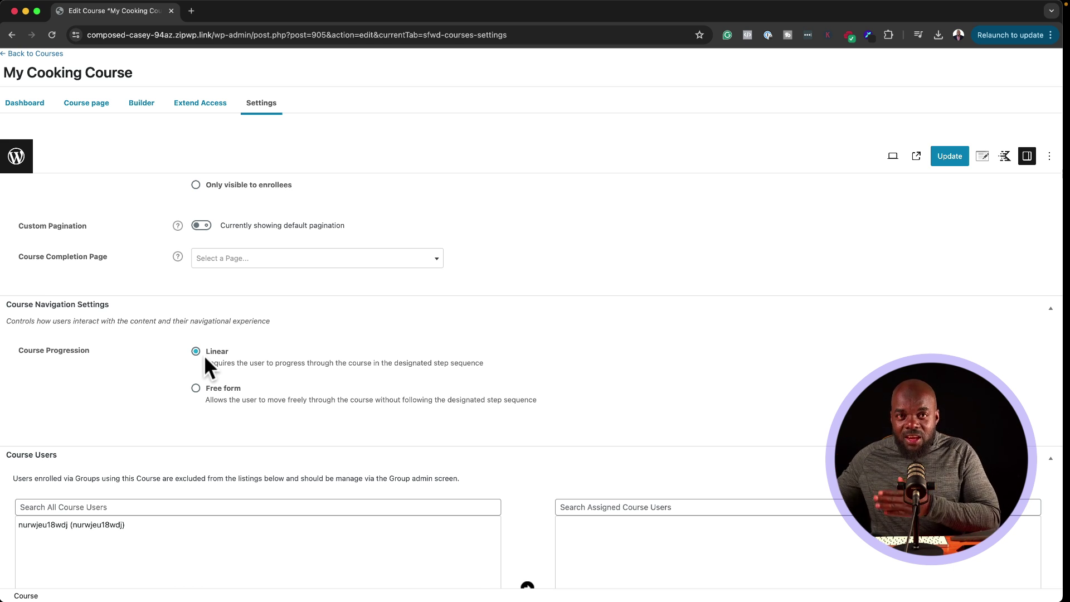
{"action": "left_click", "coordinate": [195, 388]}
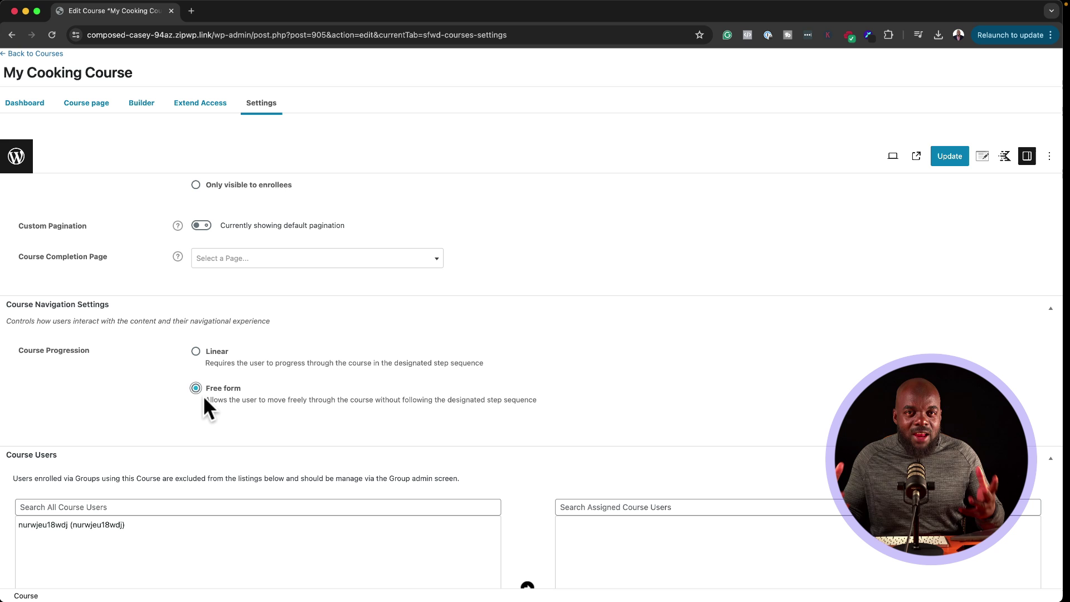
{"action": "scroll", "coordinate": [242, 400], "scroll_direction": "down", "scroll_amount": 3}
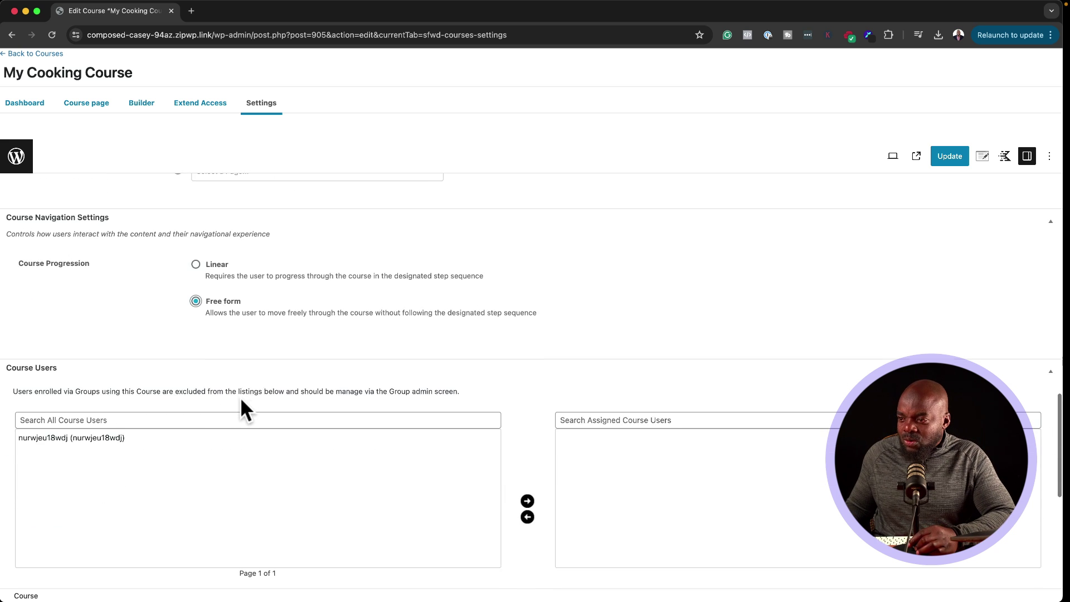
{"action": "scroll", "coordinate": [242, 404], "scroll_direction": "up", "scroll_amount": 15}
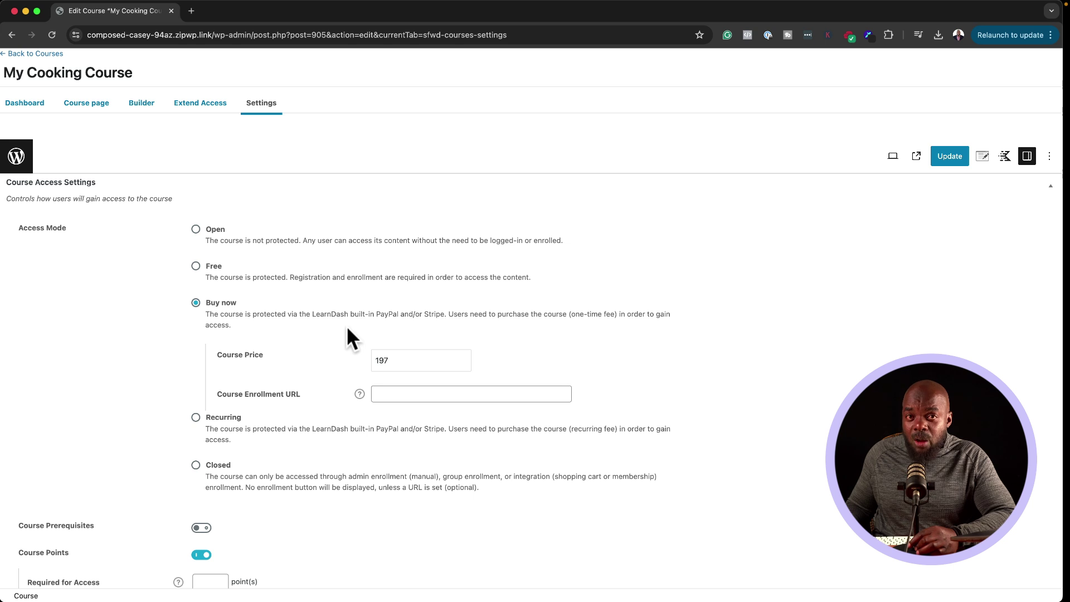
Step: Save the course settings and set a dark blue Accent Color in LearnDash General settings
{"action": "left_click", "coordinate": [949, 157]}
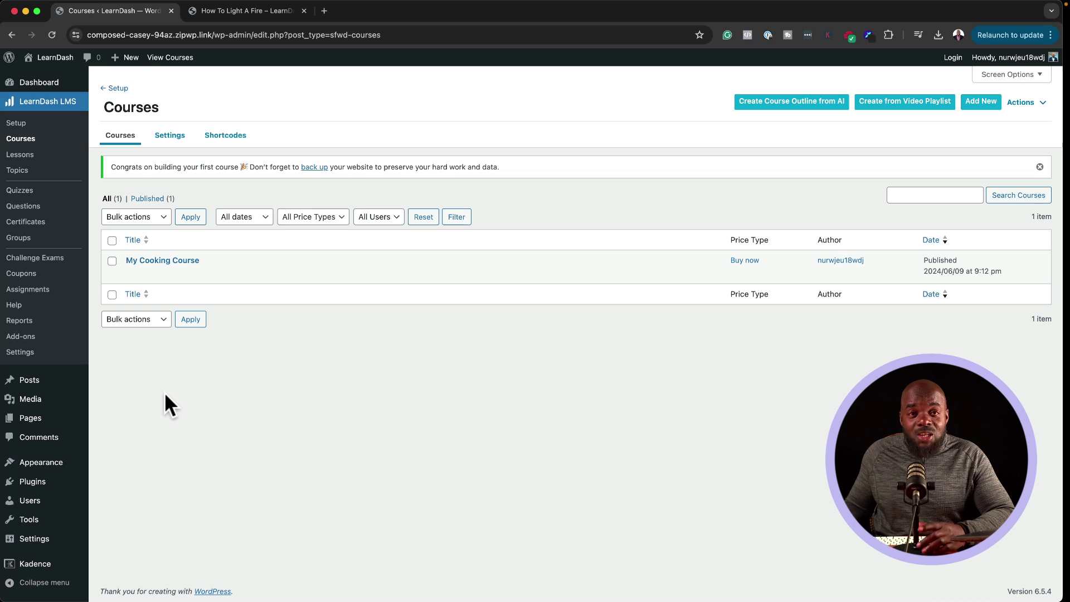
{"action": "left_click", "coordinate": [25, 356]}
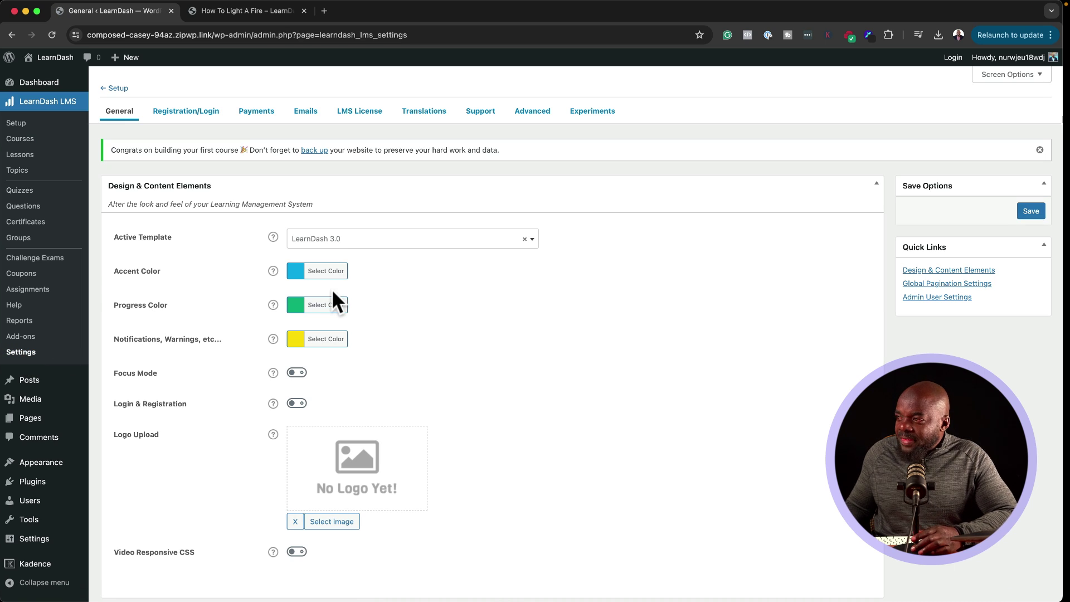
{"action": "left_click", "coordinate": [297, 271]}
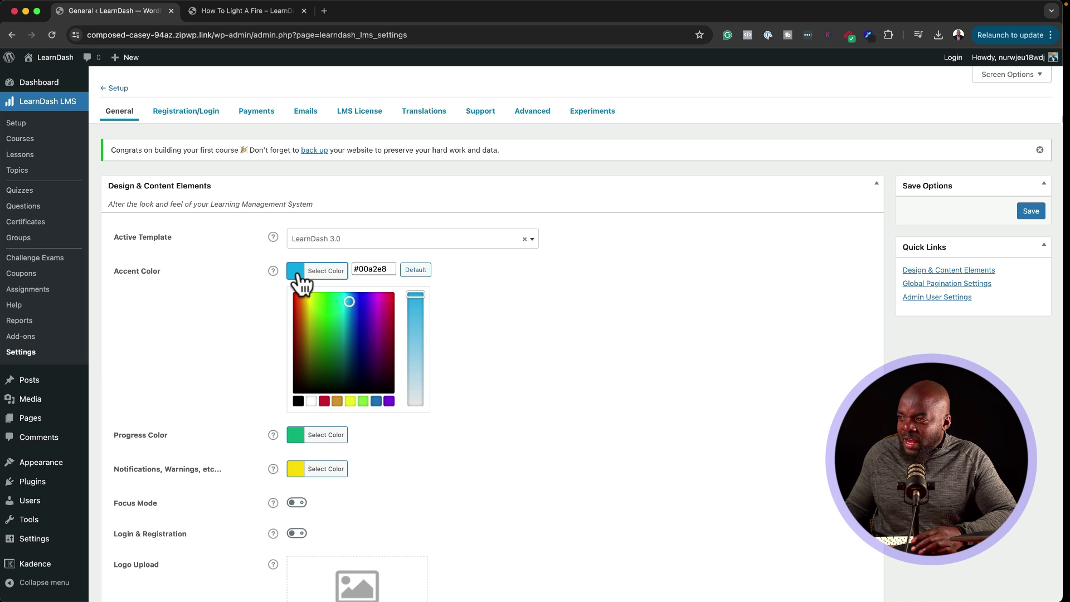
{"action": "left_click", "coordinate": [352, 322]}
{"action": "left_click", "coordinate": [253, 306]}
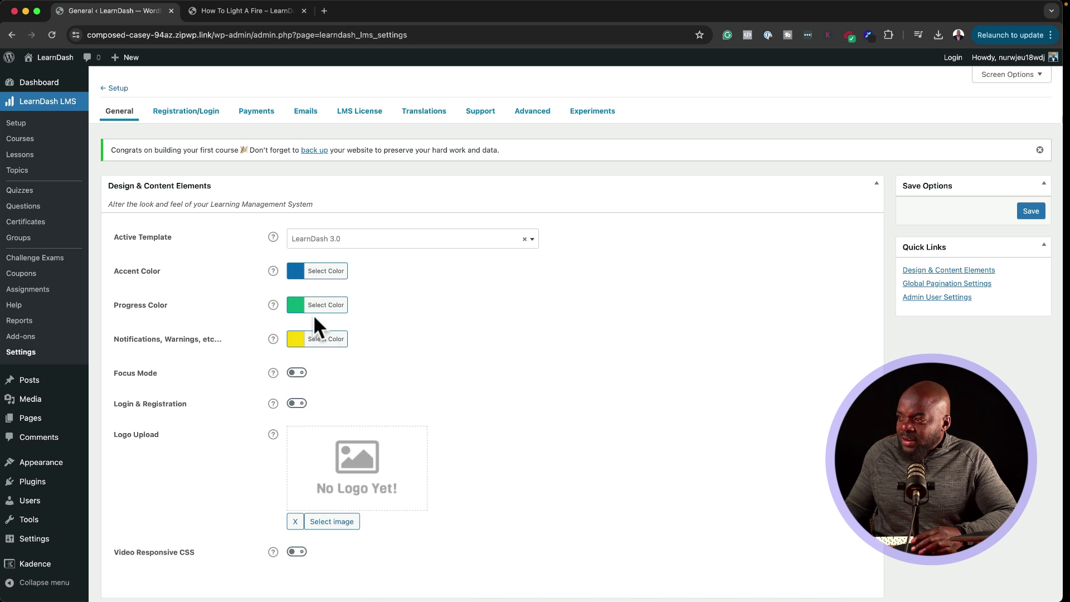
Step: Change the Notifications colour to #e8c500
{"action": "left_click", "coordinate": [300, 343]}
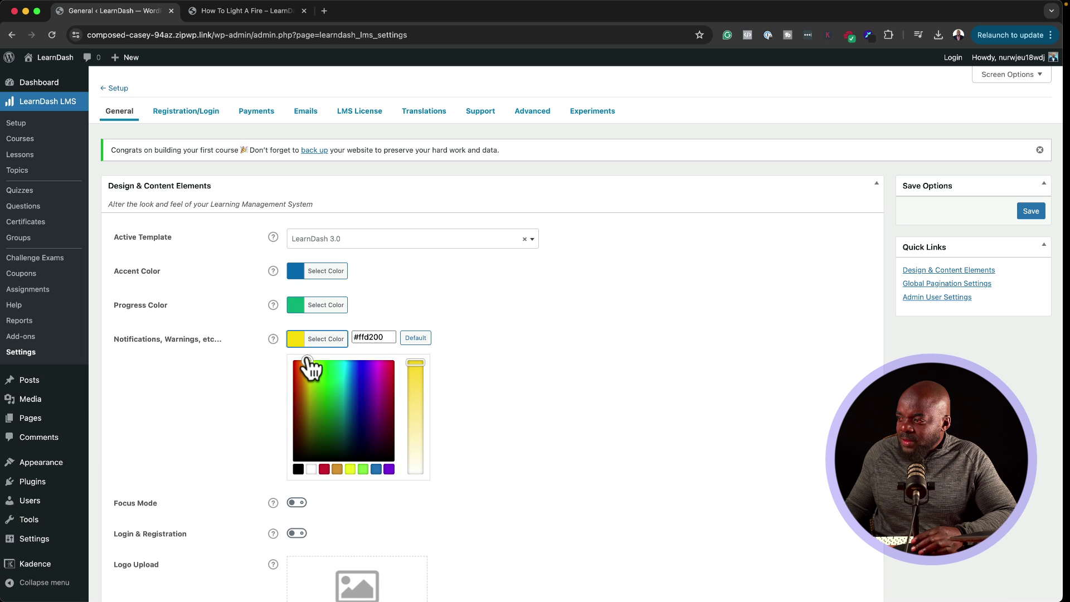
{"action": "left_click_drag", "start_coordinate": [306, 363], "coordinate": [307, 370]}
{"action": "left_click", "coordinate": [355, 370]}
{"action": "scroll", "coordinate": [356, 370], "scroll_direction": "down", "scroll_amount": 2}
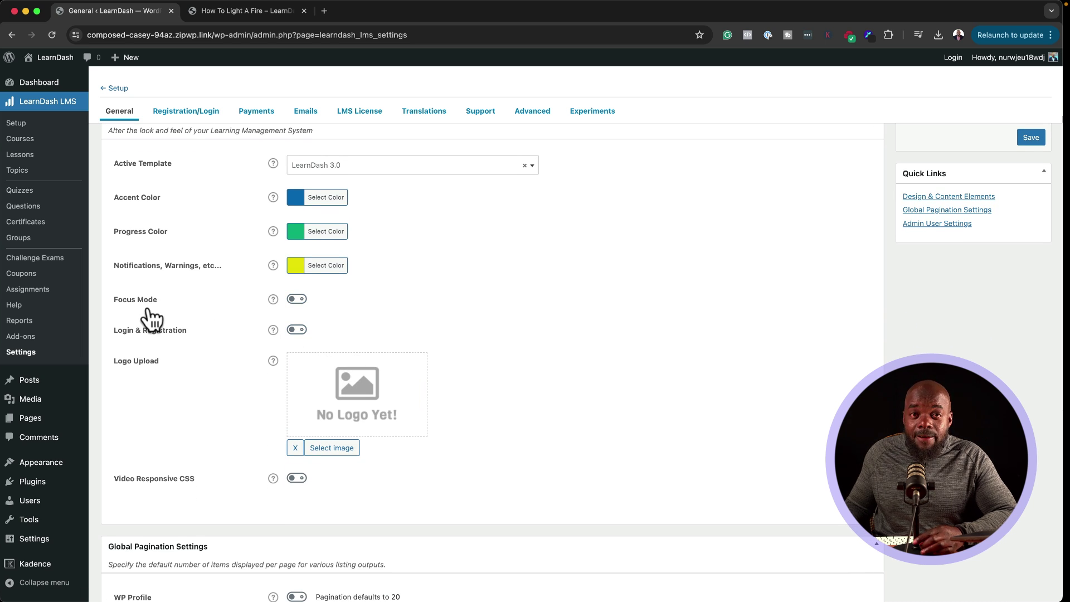
Step: Preview the How To Light A Fire lesson, then return to the LearnDash General settings
{"action": "left_click", "coordinate": [281, 10]}
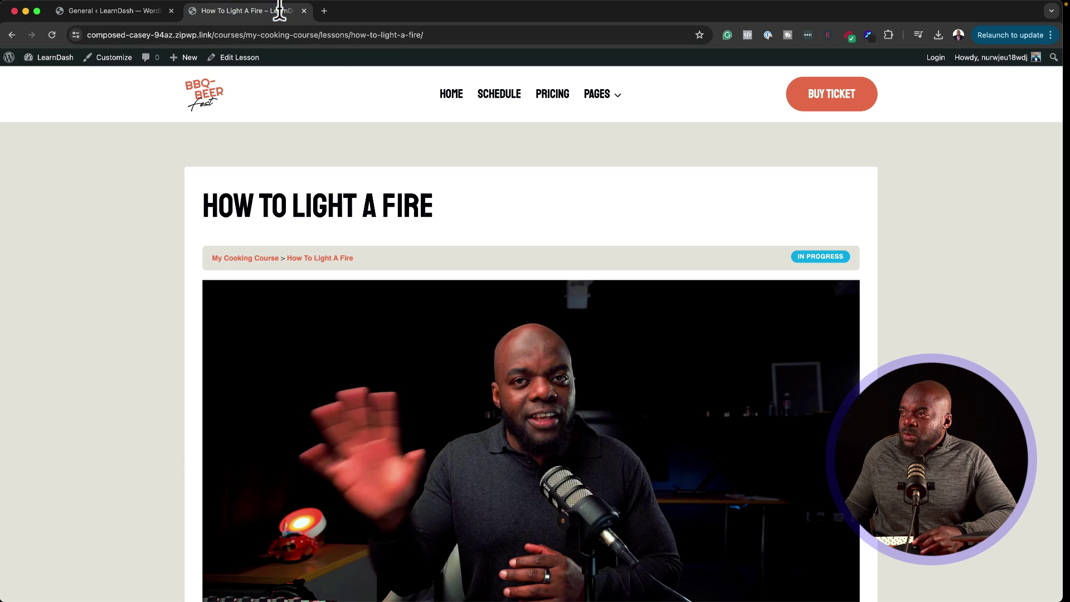
{"action": "scroll", "coordinate": [617, 351], "scroll_direction": "down", "scroll_amount": 3}
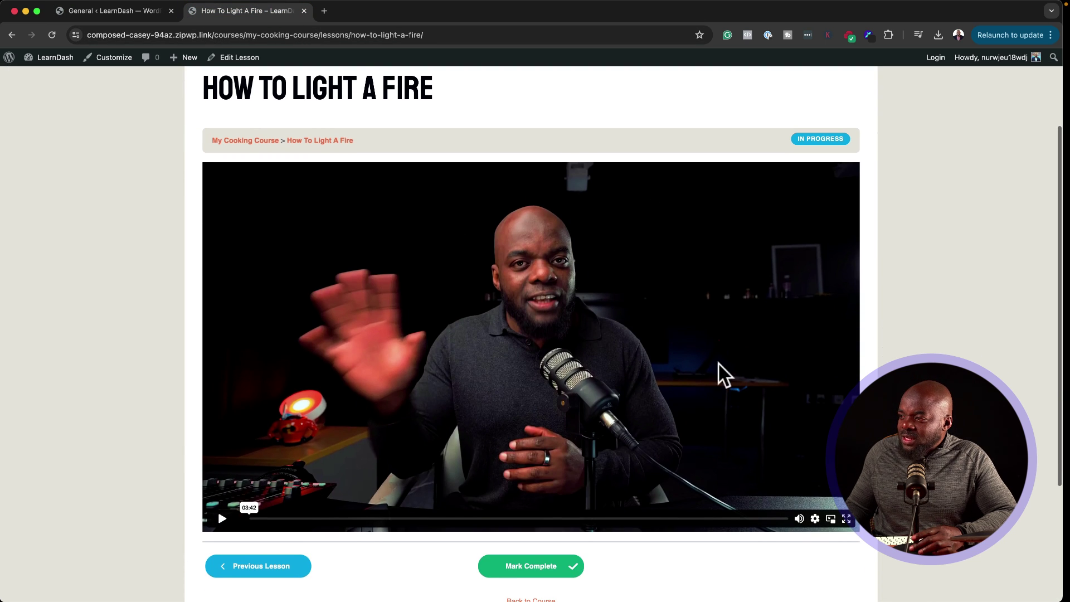
{"action": "scroll", "coordinate": [670, 371], "scroll_direction": "up", "scroll_amount": 3}
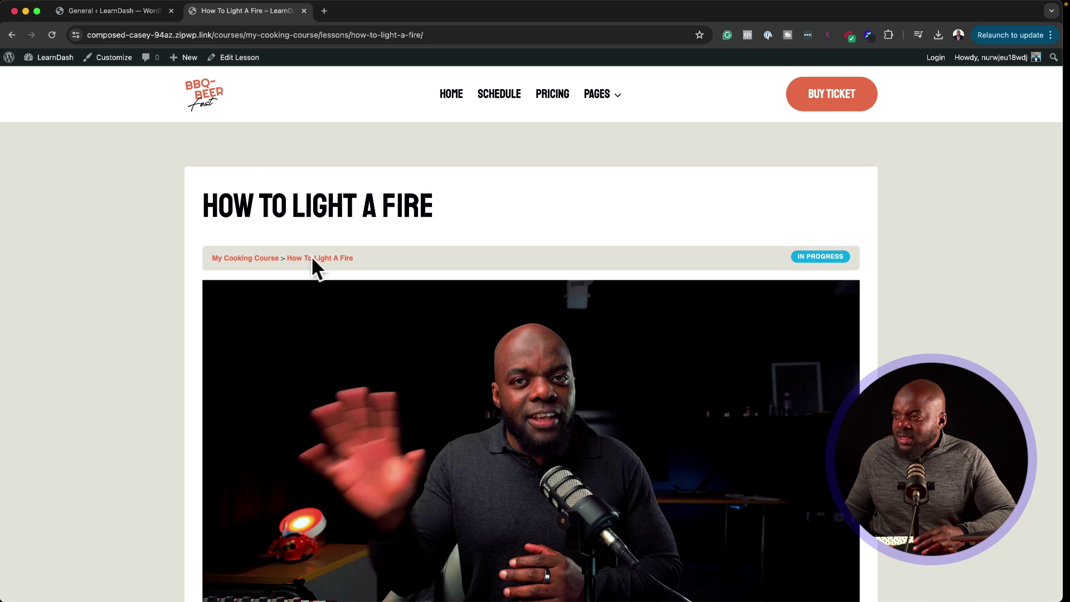
{"action": "left_click", "coordinate": [139, 6]}
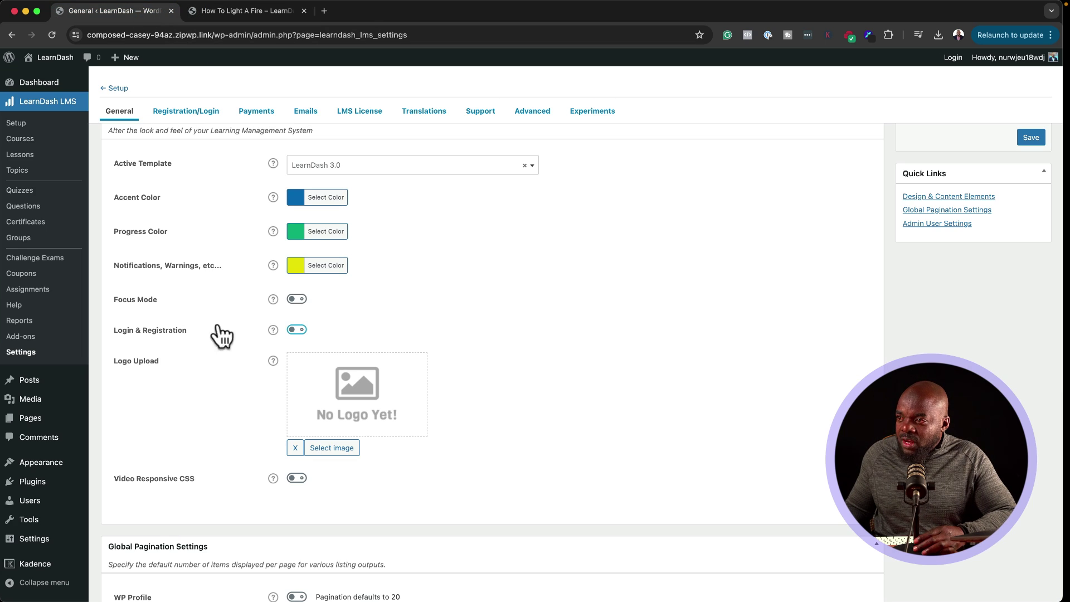
Step: Enable Focus Mode with Wide (1180px) content width and preview the lesson in it
{"action": "left_click", "coordinate": [297, 302]}
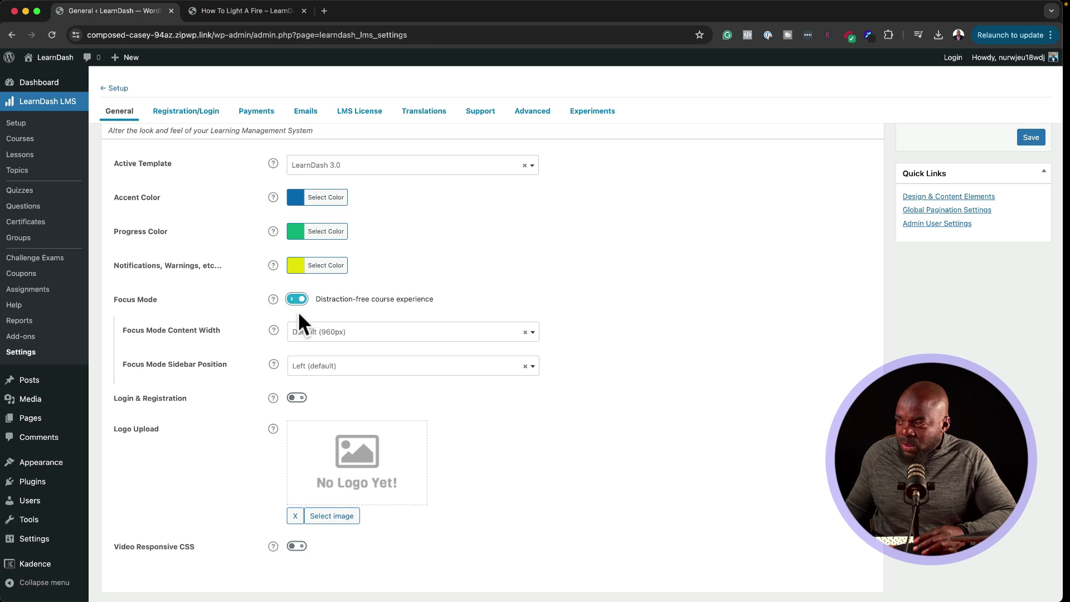
{"action": "left_click", "coordinate": [339, 334]}
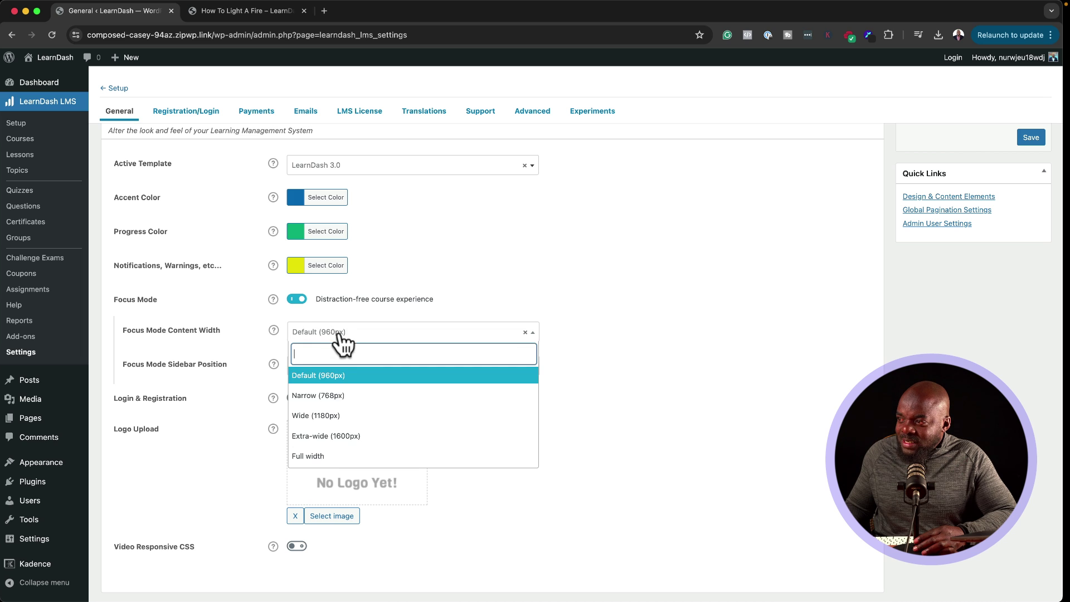
{"action": "left_click", "coordinate": [371, 418]}
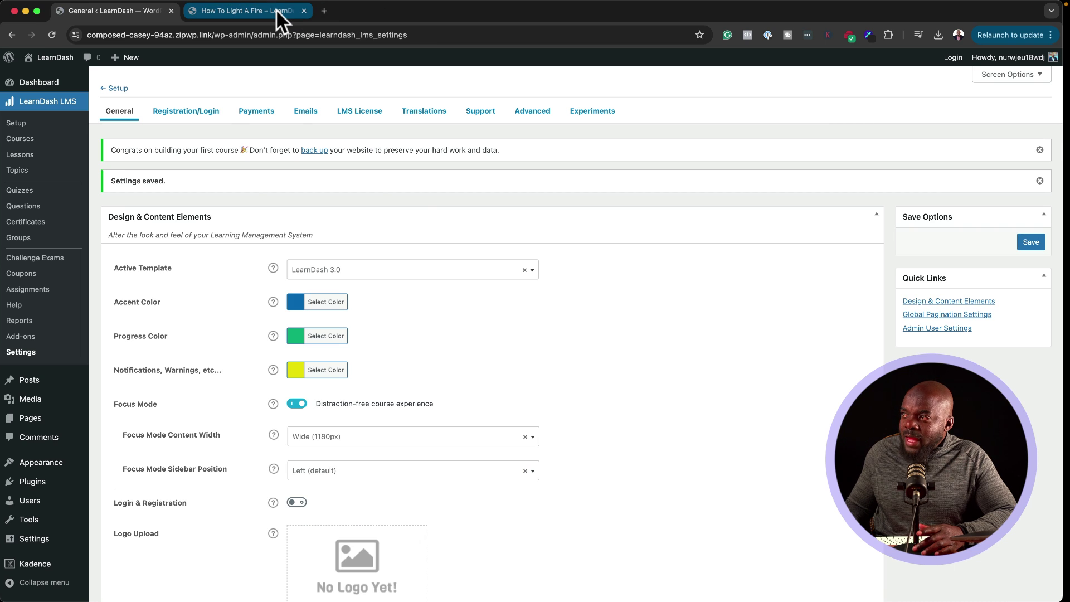
{"action": "left_click", "coordinate": [276, 9]}
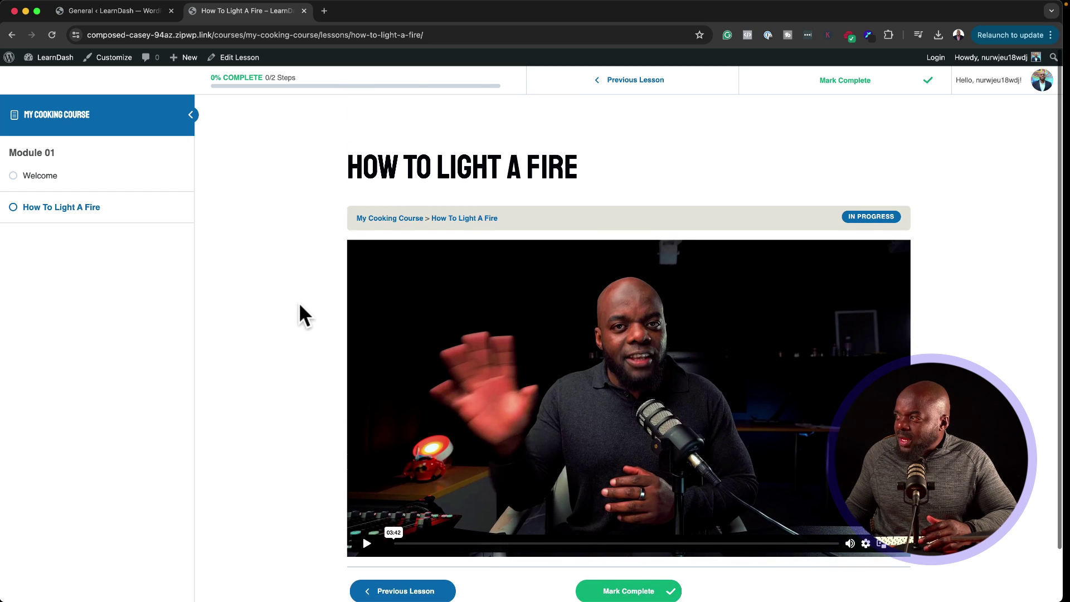
Step: Leave the focus-mode lesson preview and scroll through the LearnDash General settings
{"action": "scroll", "coordinate": [300, 305], "scroll_direction": "down", "scroll_amount": 1}
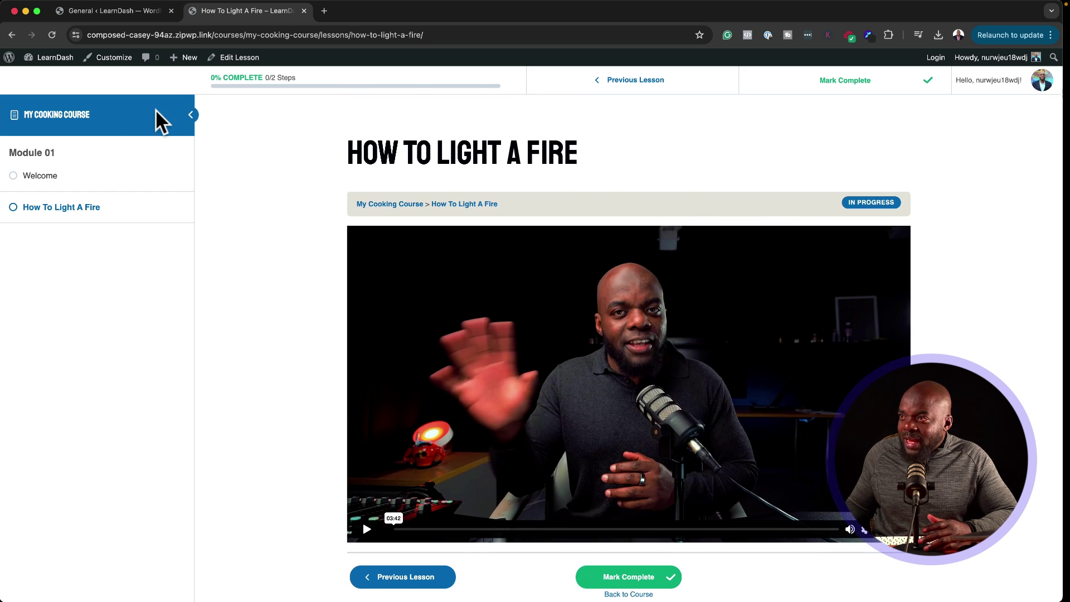
{"action": "left_click", "coordinate": [145, 8]}
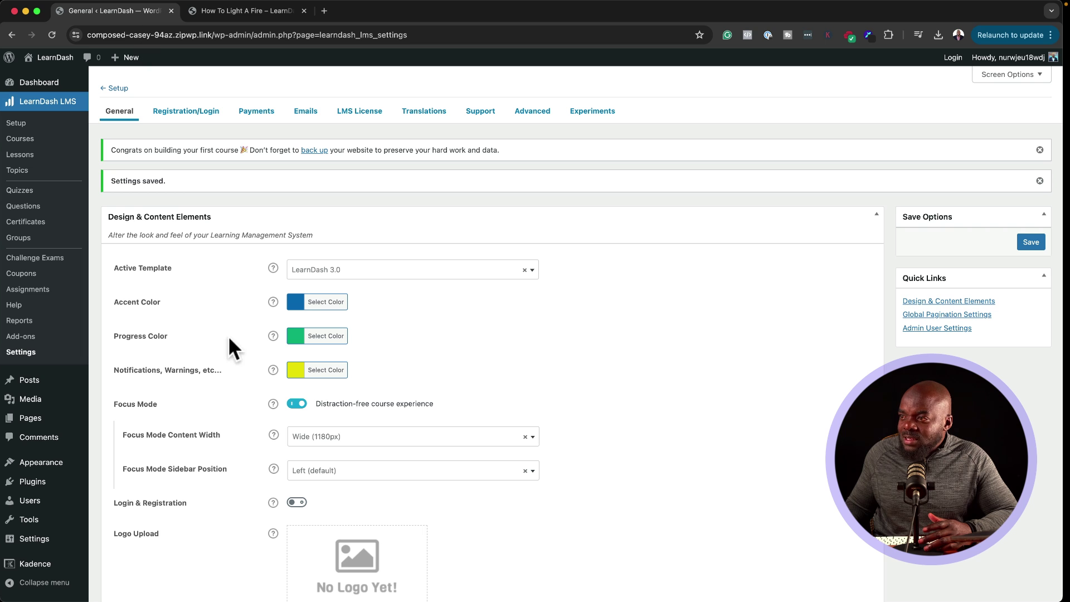
{"action": "scroll", "coordinate": [259, 387], "scroll_direction": "down", "scroll_amount": 3}
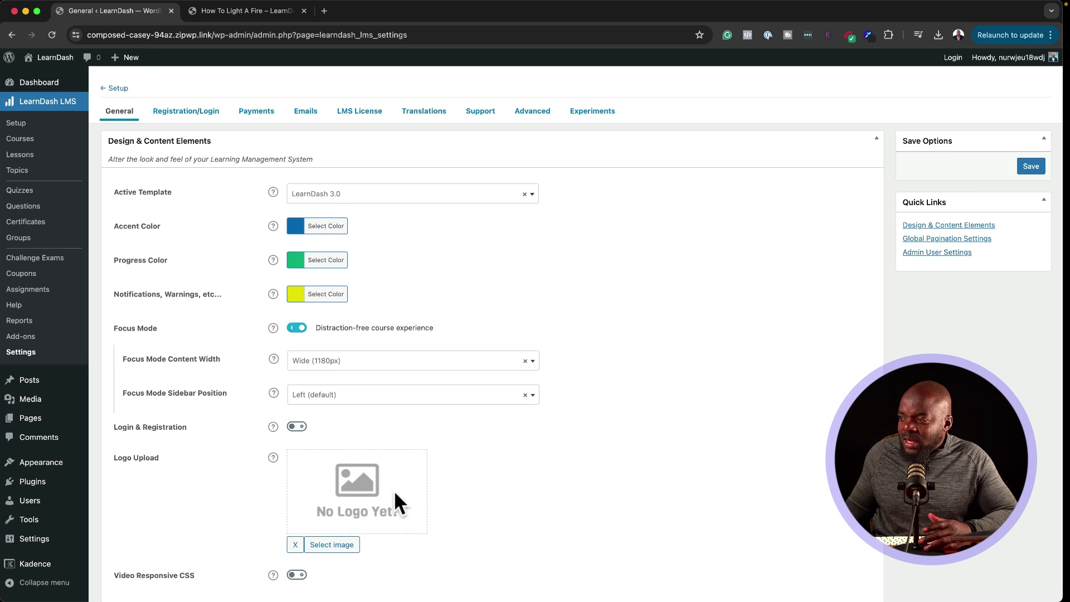
{"action": "scroll", "coordinate": [365, 482], "scroll_direction": "down", "scroll_amount": 3}
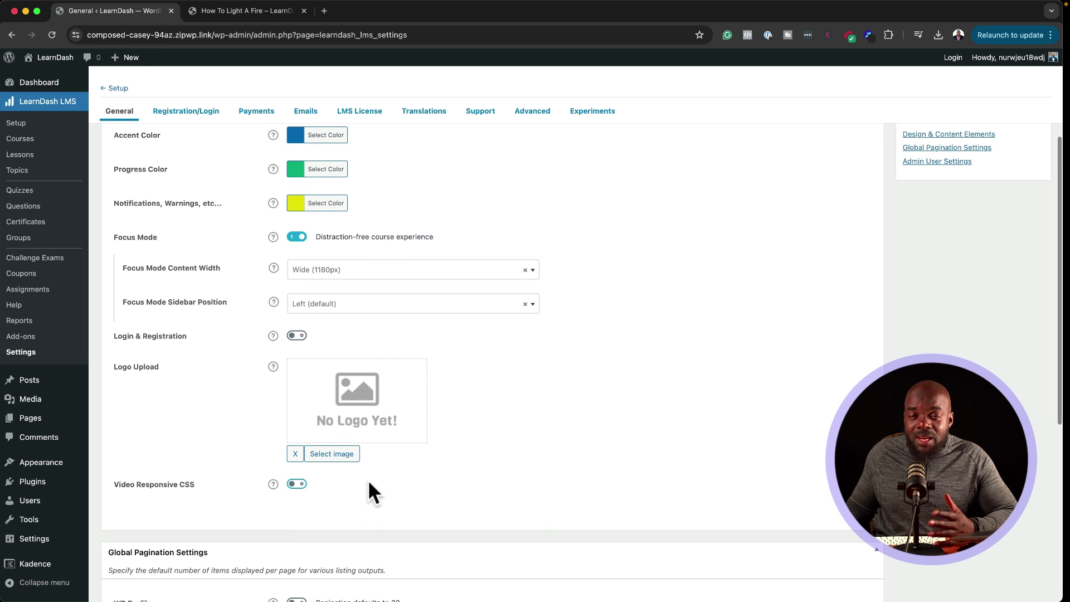
{"action": "scroll", "coordinate": [364, 463], "scroll_direction": "up", "scroll_amount": 6}
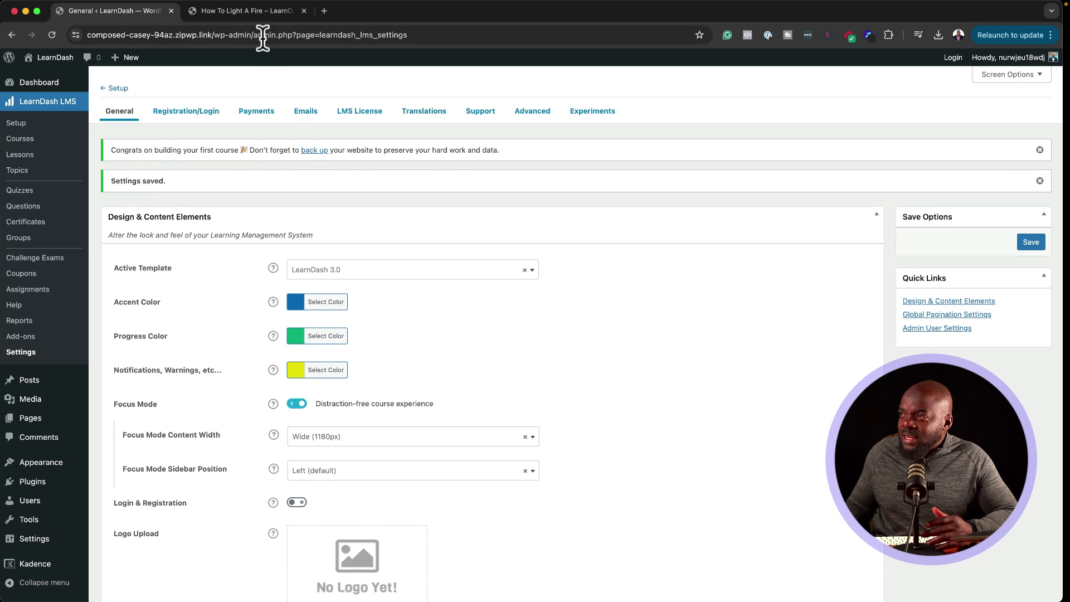
{"action": "left_click", "coordinate": [264, 13]}
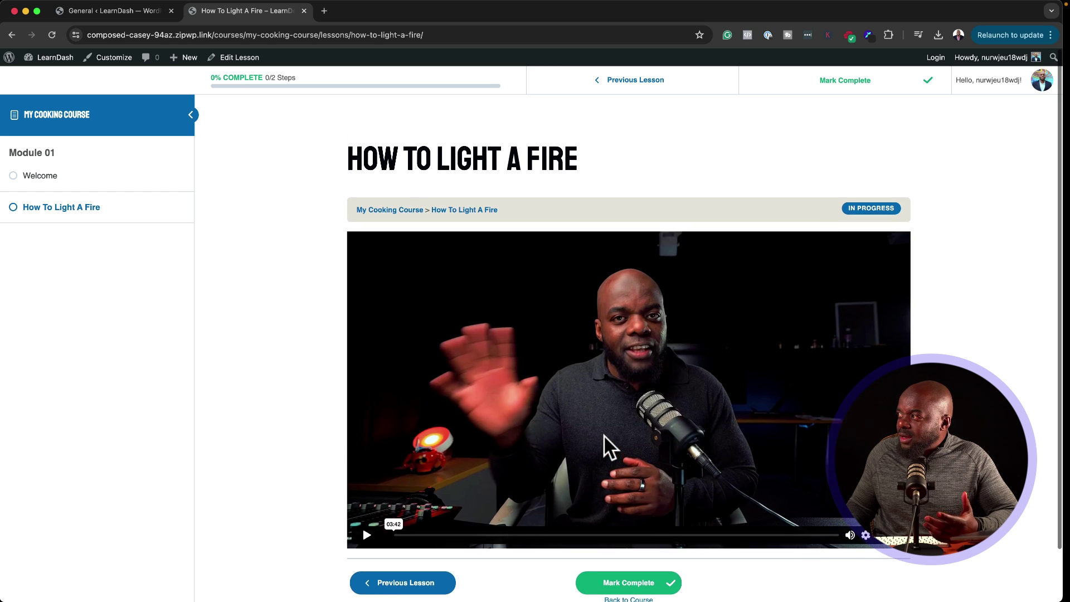
{"action": "left_click", "coordinate": [192, 115]}
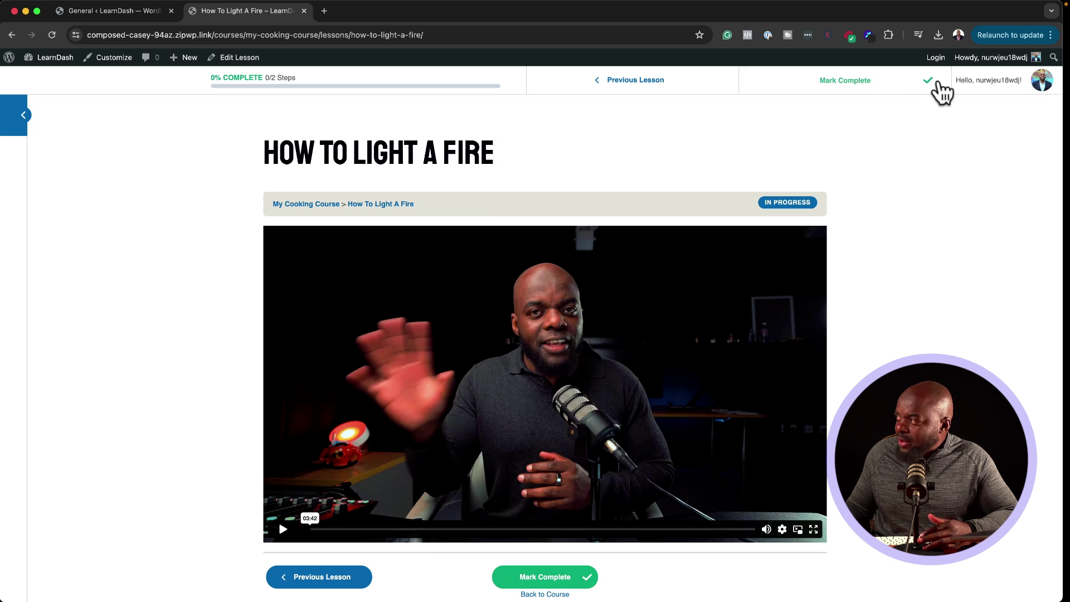
{"action": "scroll", "coordinate": [681, 413], "scroll_direction": "down", "scroll_amount": 2}
{"action": "scroll", "coordinate": [681, 408], "scroll_direction": "up", "scroll_amount": 3}
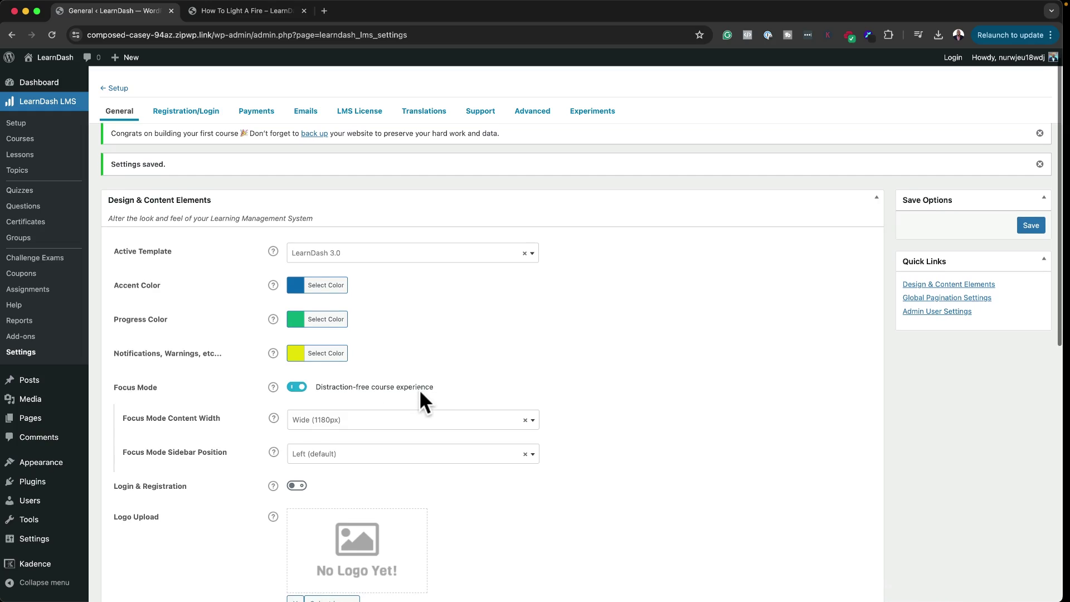
Step: Open the Registration/Login settings and review the Registration Fields table, including the Last Name label
{"action": "scroll", "coordinate": [419, 390], "scroll_direction": "up", "scroll_amount": 1}
{"action": "scroll", "coordinate": [396, 367], "scroll_direction": "down", "scroll_amount": 5}
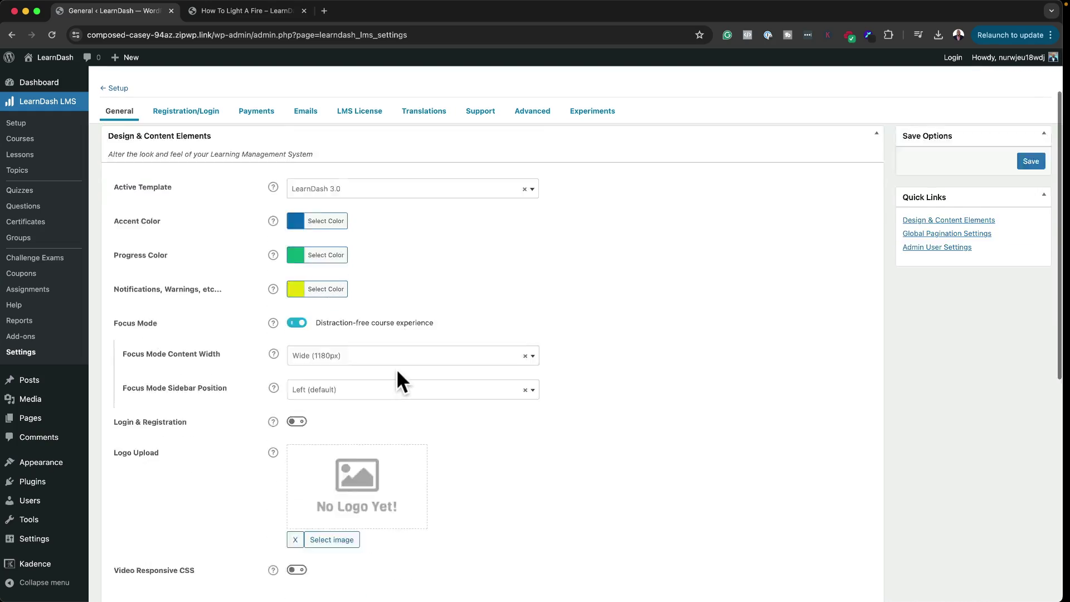
{"action": "scroll", "coordinate": [397, 368], "scroll_direction": "up", "scroll_amount": 5}
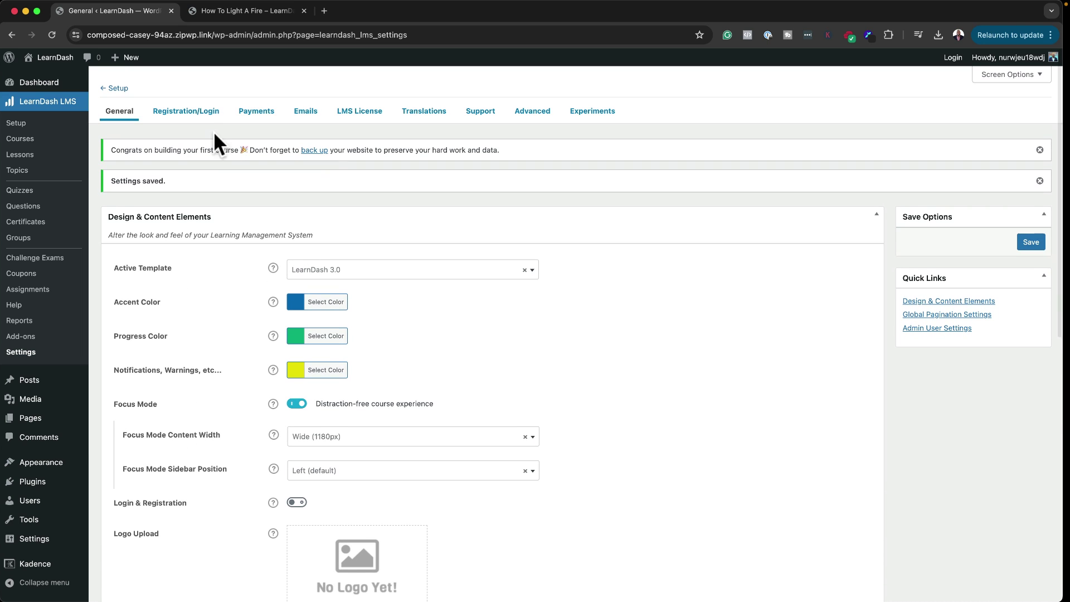
{"action": "left_click", "coordinate": [200, 113]}
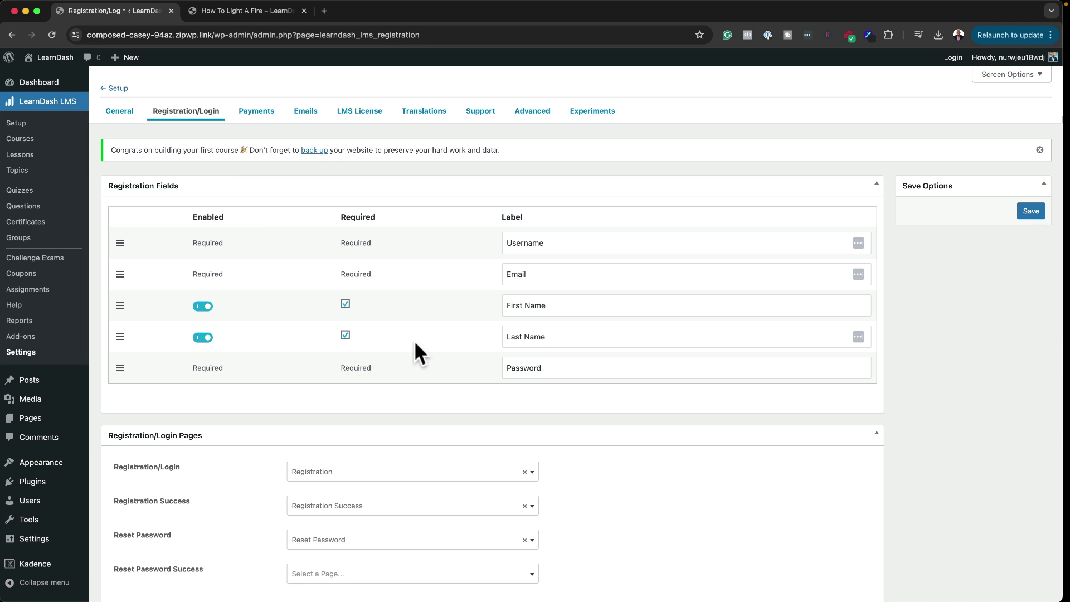
{"action": "left_click", "coordinate": [554, 339]}
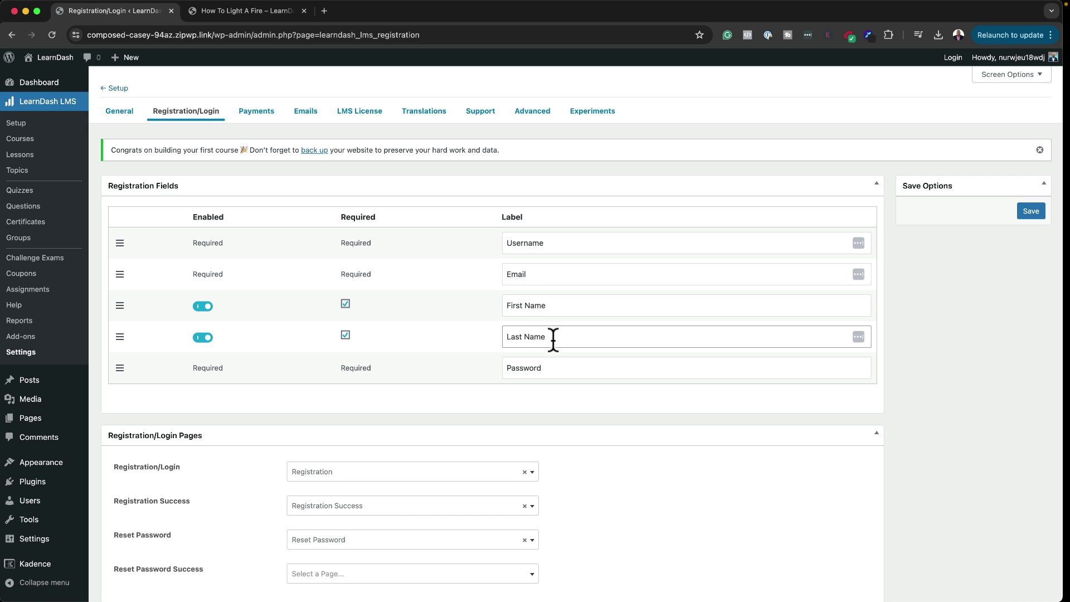
{"action": "scroll", "coordinate": [518, 363], "scroll_direction": "down", "scroll_amount": 2}
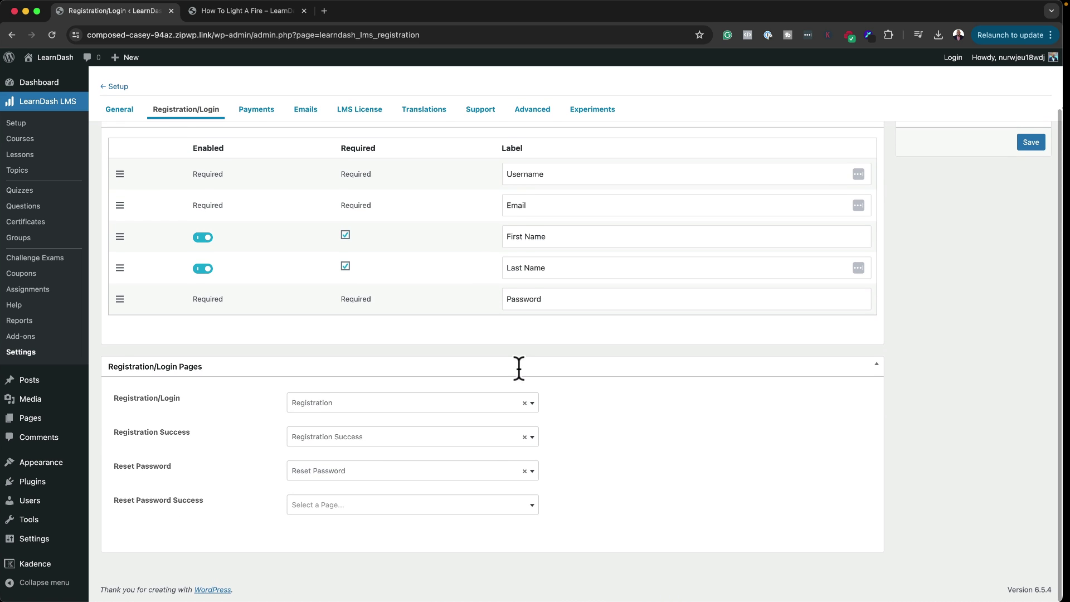
{"action": "scroll", "coordinate": [495, 419], "scroll_direction": "up", "scroll_amount": 2}
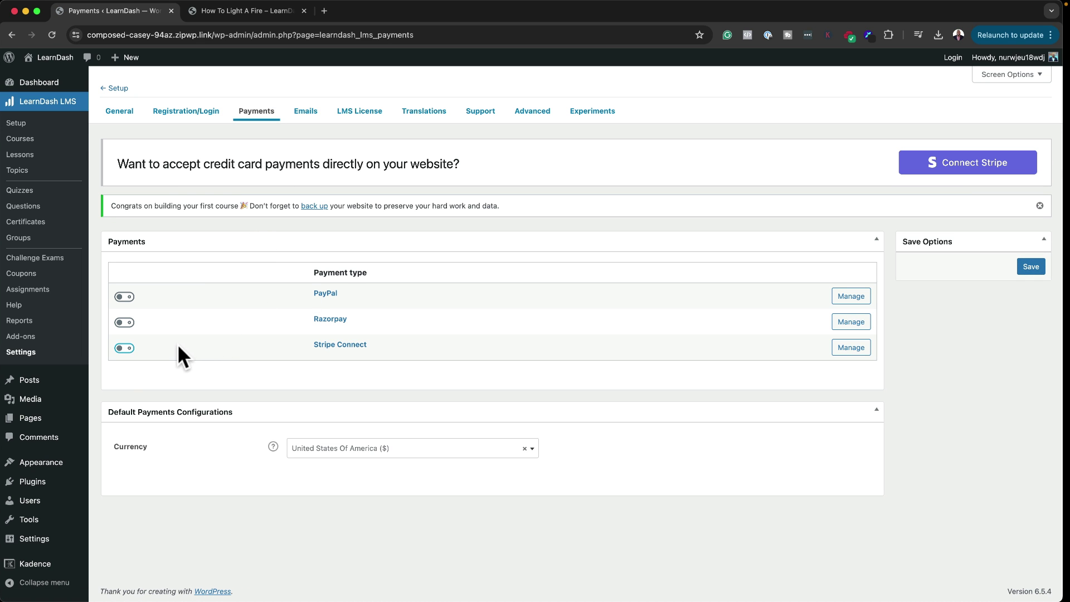
Step: Switch on Stripe Connect and PayPal, check the Stripe and email settings, then open the empty Coupons list
{"action": "left_click", "coordinate": [123, 349]}
{"action": "left_click", "coordinate": [125, 297]}
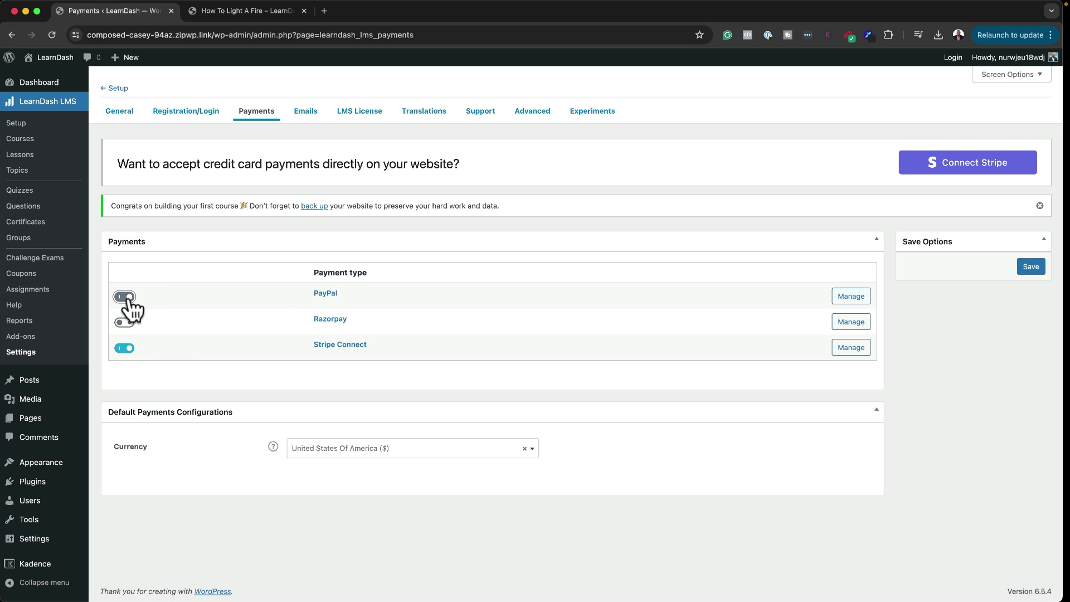
{"action": "left_click", "coordinate": [861, 349]}
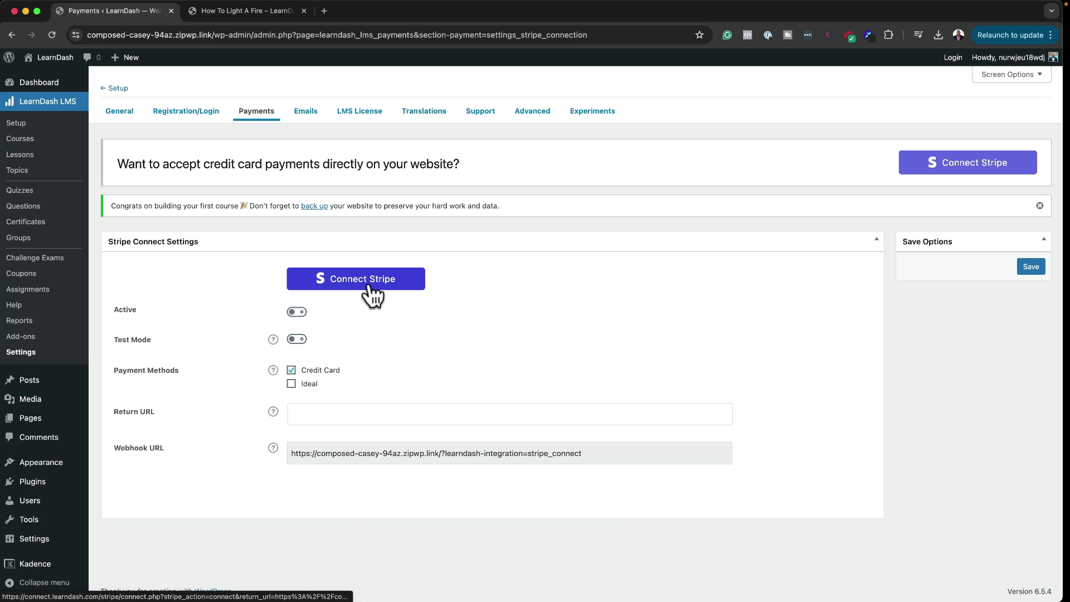
{"action": "left_click", "coordinate": [308, 114]}
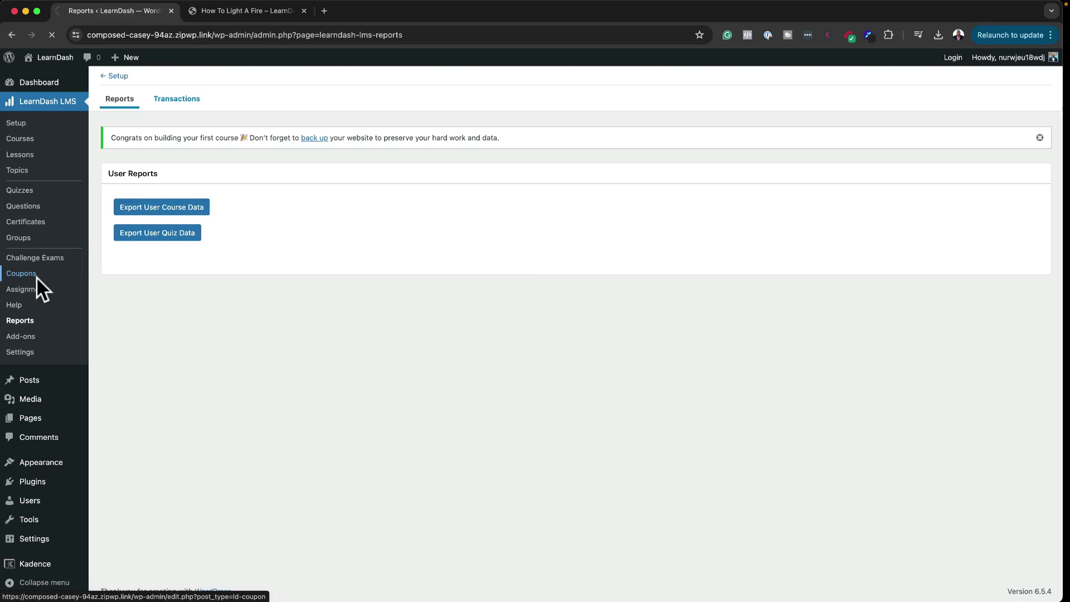
{"action": "left_click", "coordinate": [31, 277]}
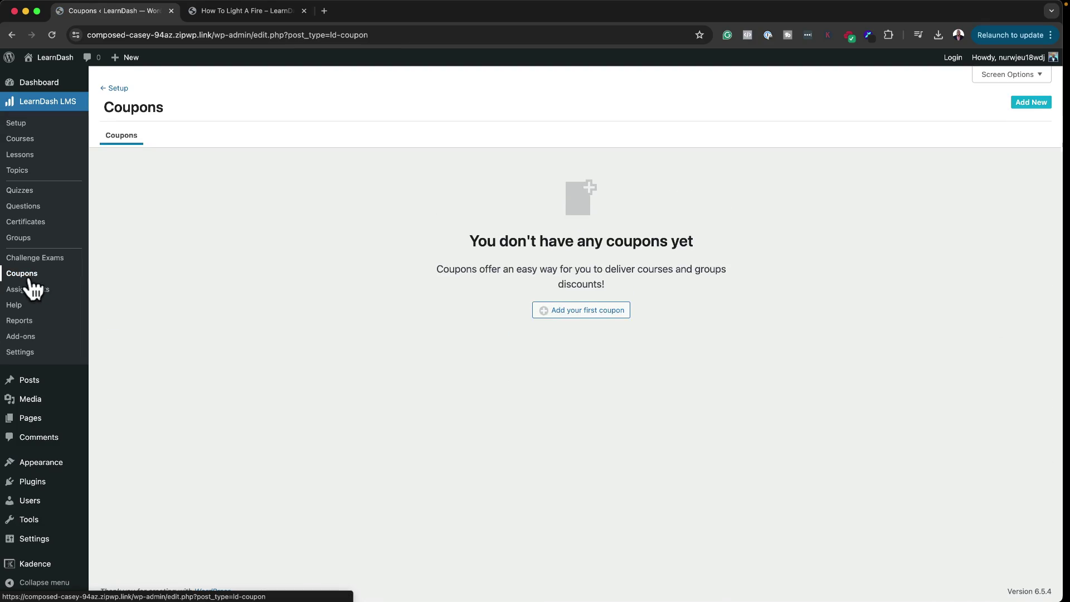
Step: Create coupon Black50 with code Black50, Percentage Off amount 50 and a 500-redemption limit
{"action": "left_click", "coordinate": [607, 313]}
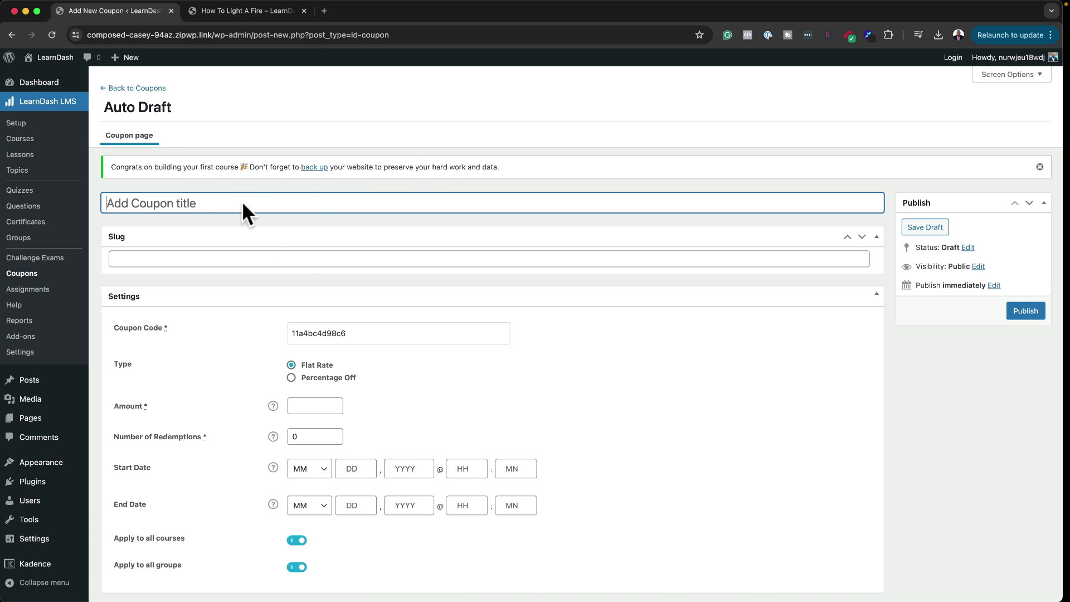
{"action": "type", "text": "Ba"}
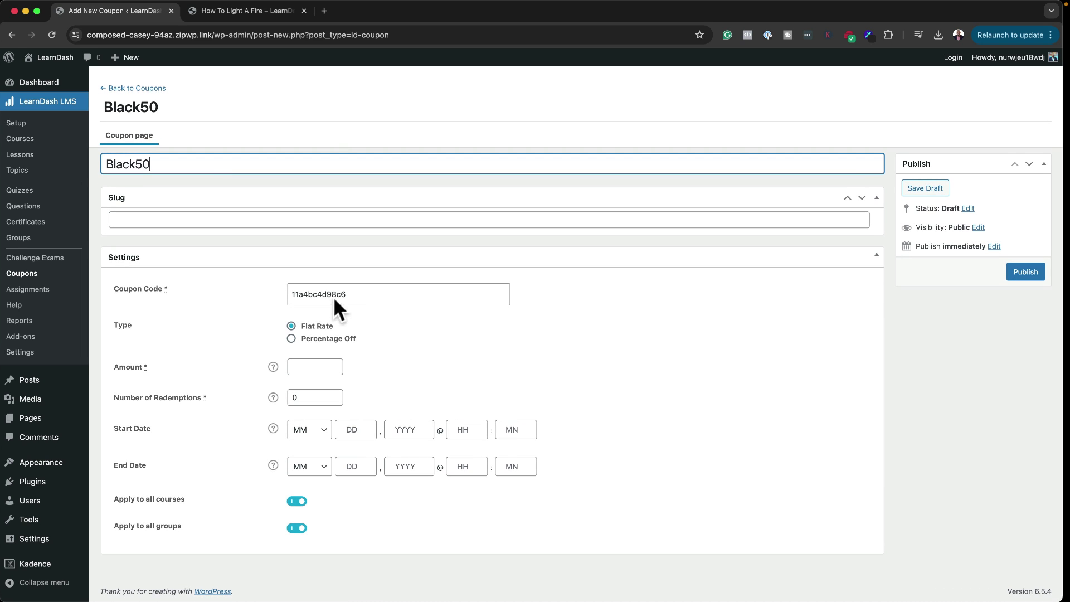
{"action": "double_click", "coordinate": [190, 164]}
{"action": "key", "text": "super+c"}
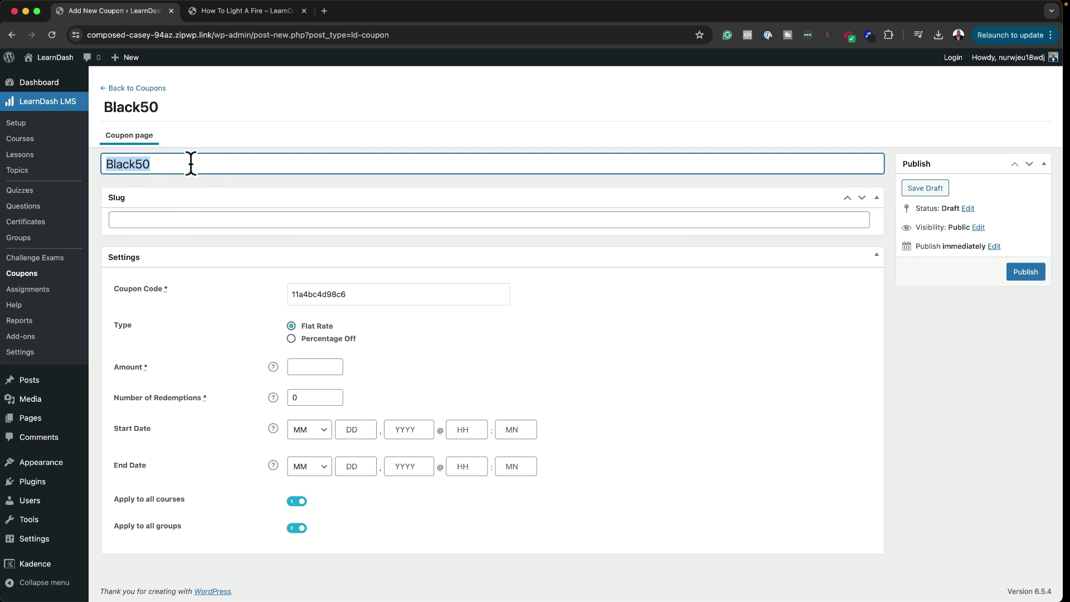
{"action": "left_click", "coordinate": [357, 301]}
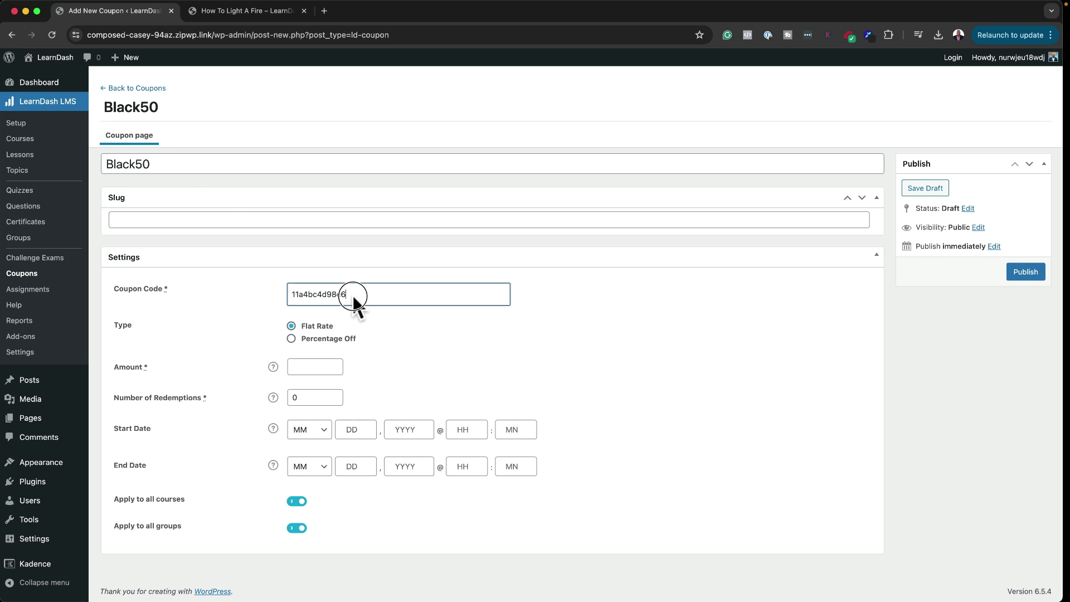
{"action": "double_click", "coordinate": [353, 294]}
{"action": "key", "text": "super+v"}
{"action": "left_click", "coordinate": [291, 338]}
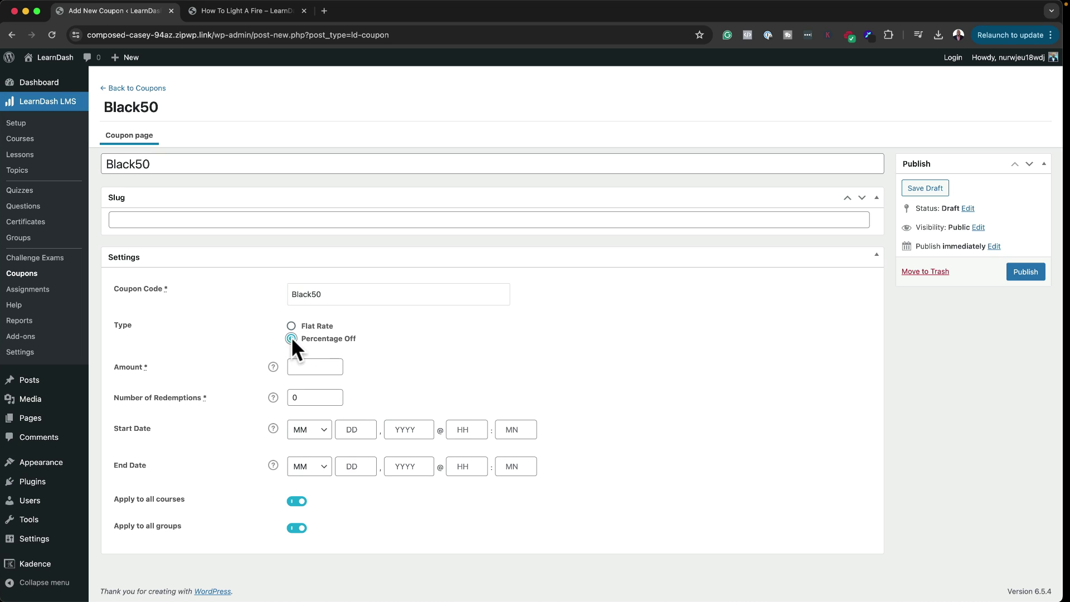
{"action": "left_click", "coordinate": [301, 366]}
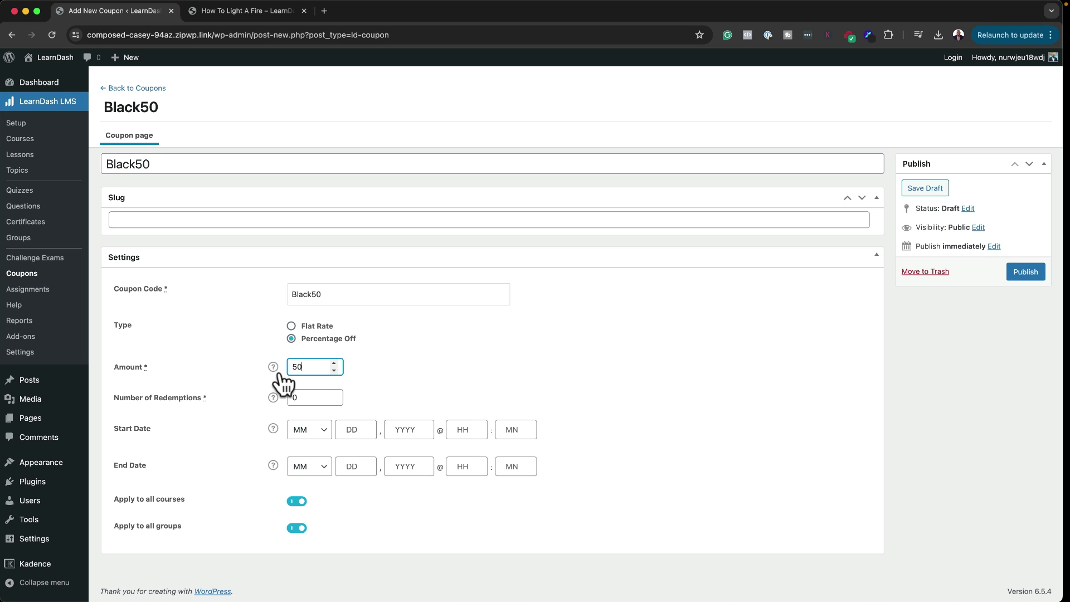
{"action": "left_click", "coordinate": [297, 393]}
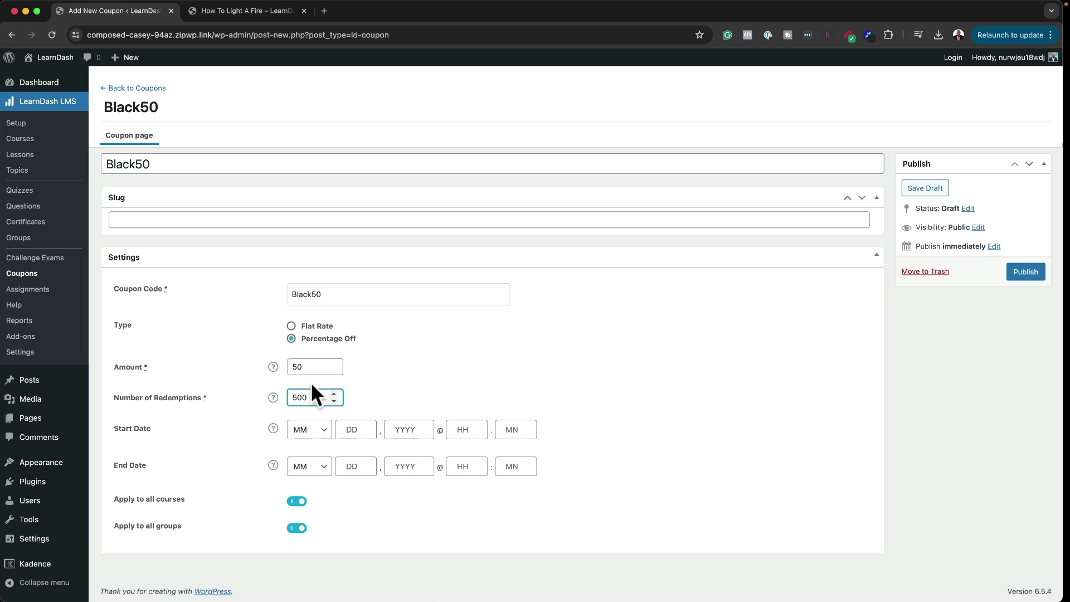
{"action": "left_click", "coordinate": [323, 434]}
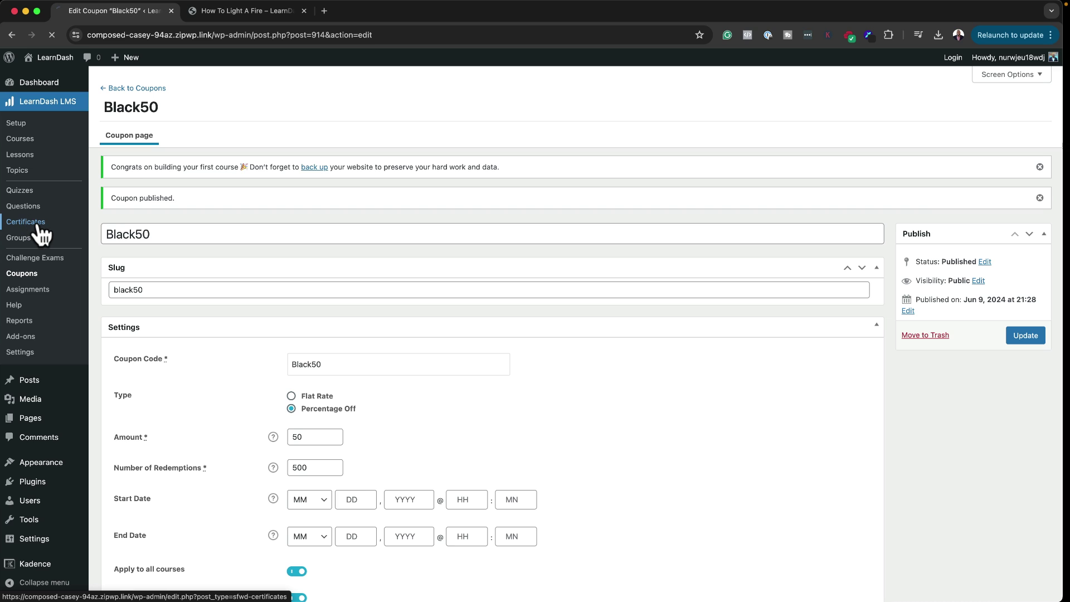
Step: Go to Certificates and start adding a new certificate
{"action": "left_click", "coordinate": [38, 226]}
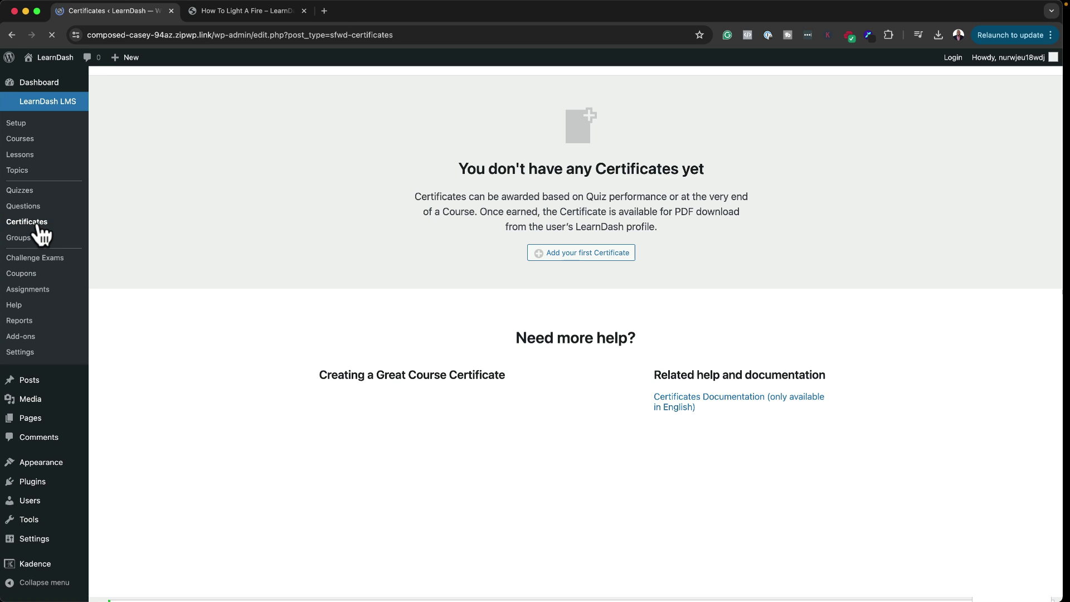
{"action": "left_click", "coordinate": [613, 324]}
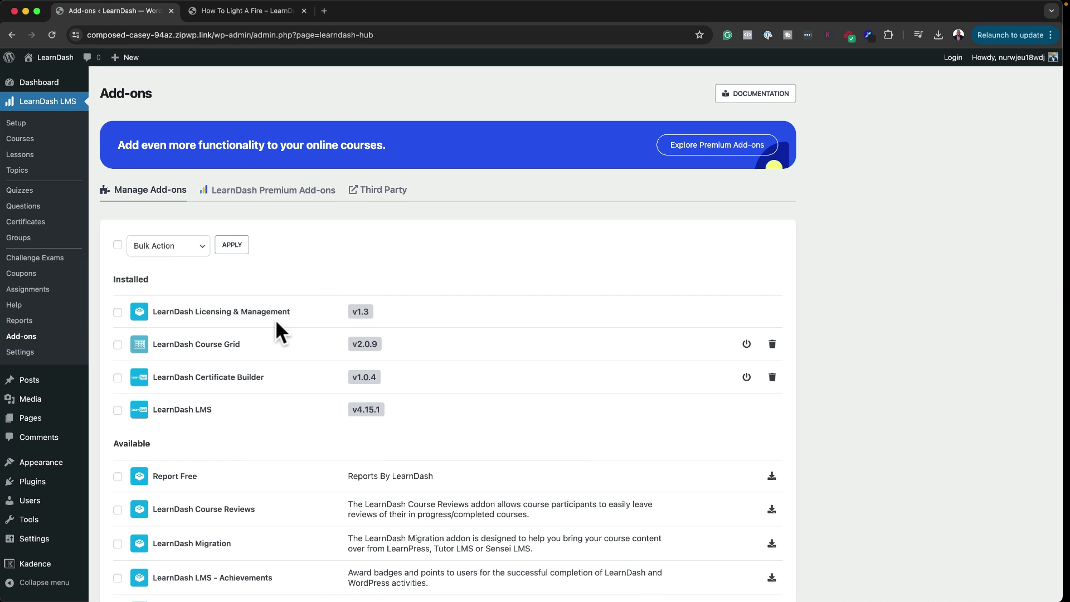
Step: Scroll through the available add-ons catalogue from Report Free down to Zapier for LearnDash
{"action": "scroll", "coordinate": [276, 319], "scroll_direction": "down", "scroll_amount": 2}
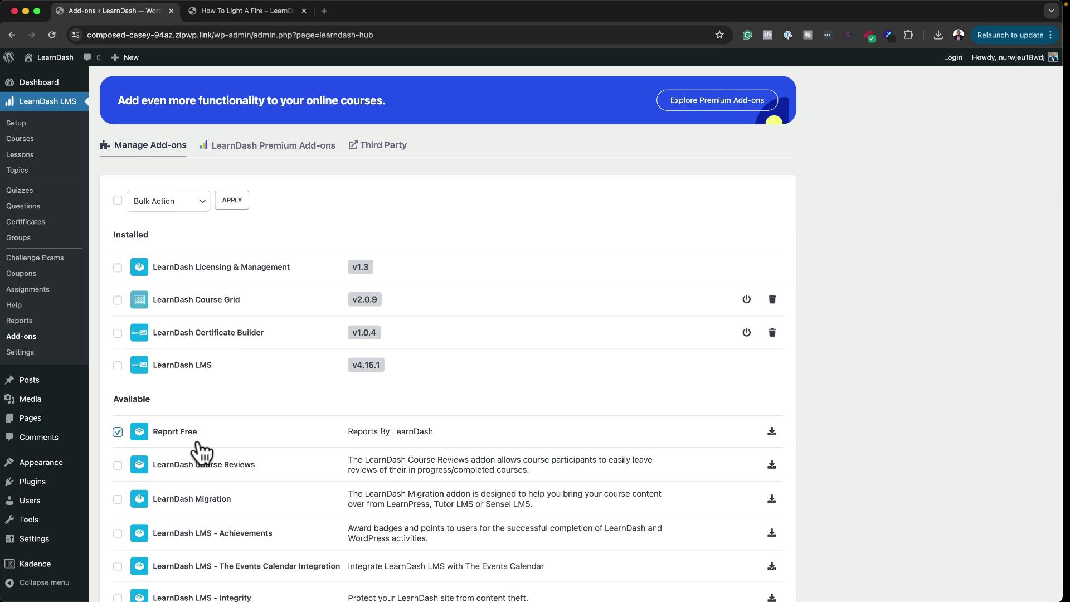
{"action": "scroll", "coordinate": [196, 443], "scroll_direction": "down", "scroll_amount": 3}
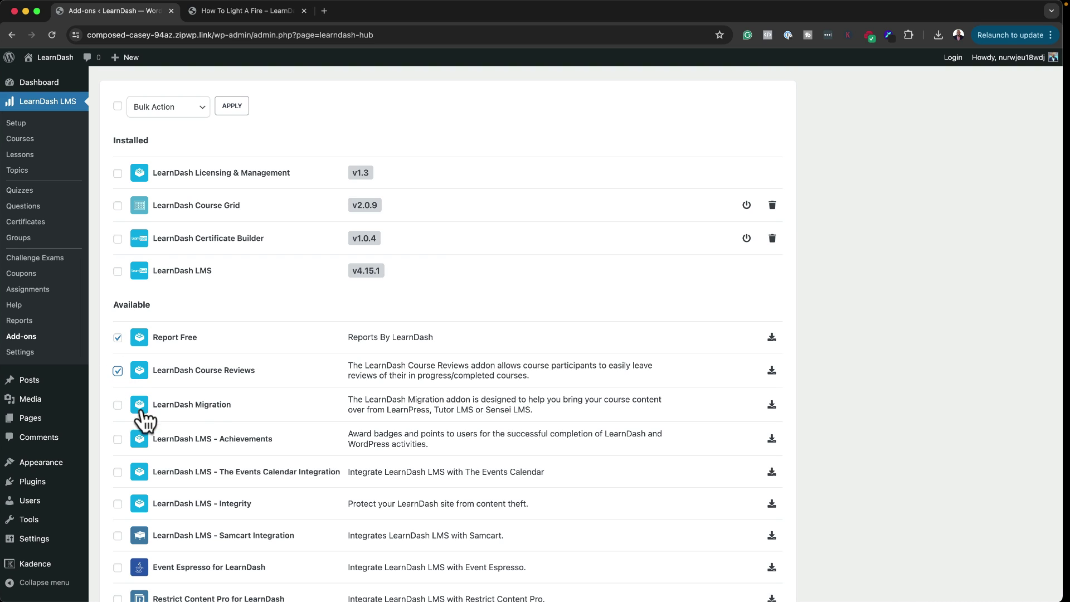
{"action": "scroll", "coordinate": [269, 445], "scroll_direction": "down", "scroll_amount": 2}
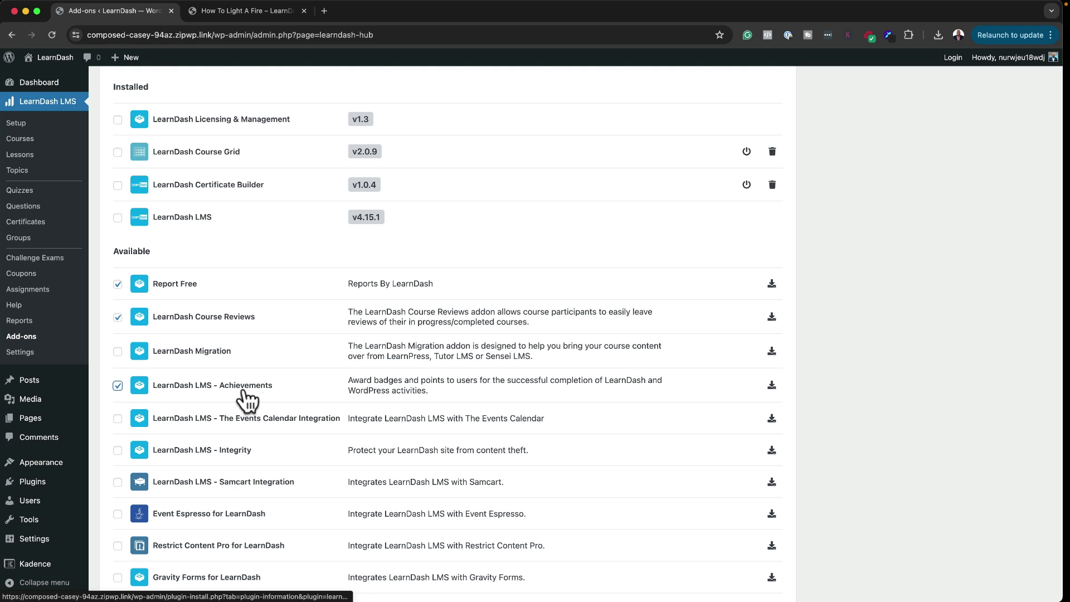
{"action": "scroll", "coordinate": [274, 435], "scroll_direction": "down", "scroll_amount": 2}
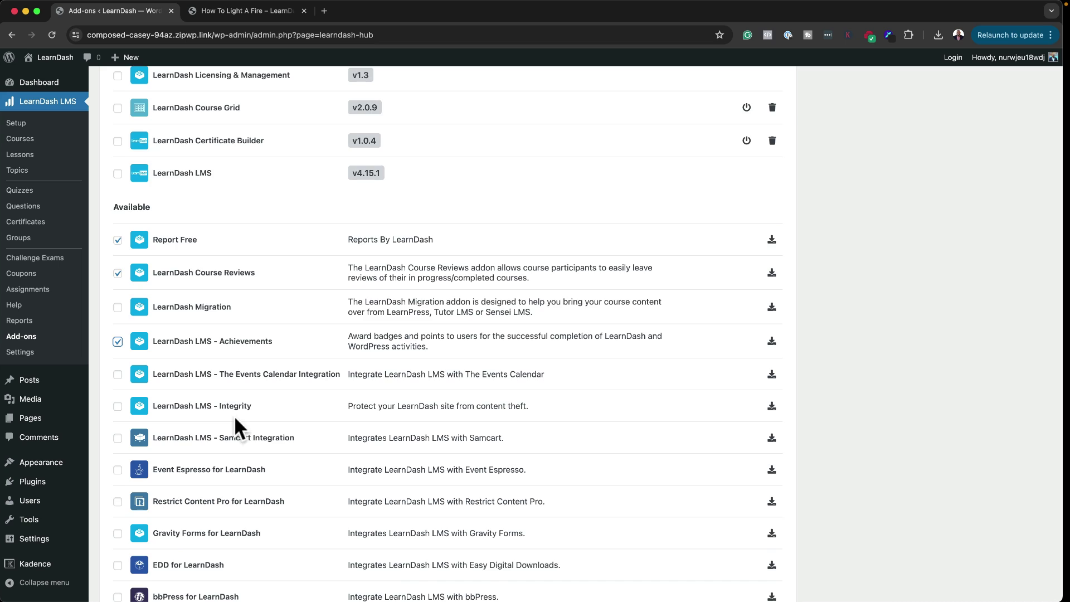
{"action": "scroll", "coordinate": [235, 416], "scroll_direction": "down", "scroll_amount": 8}
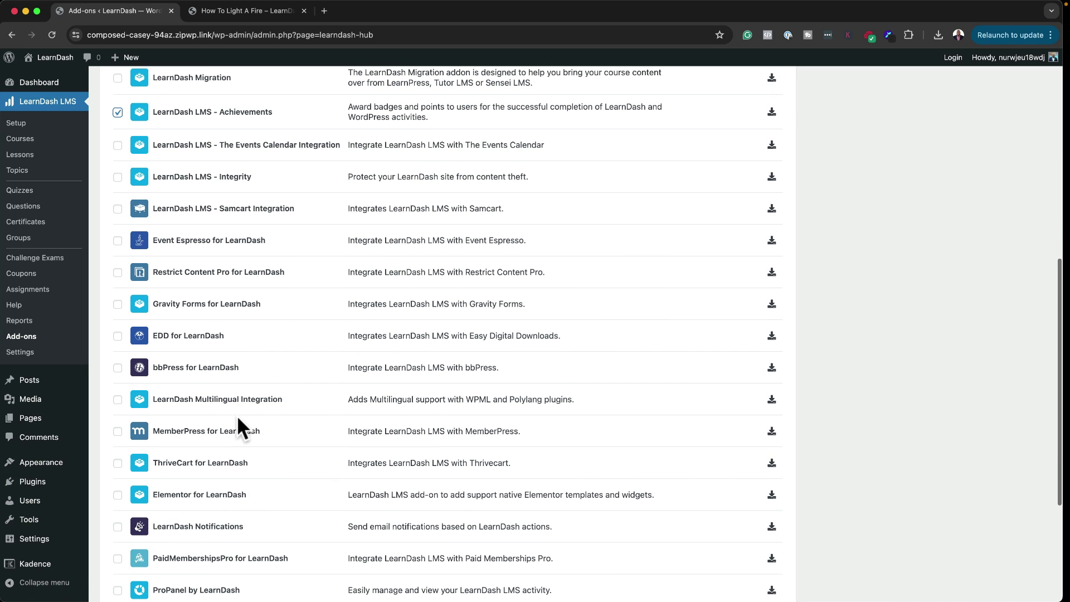
{"action": "scroll", "coordinate": [241, 428], "scroll_direction": "down", "scroll_amount": 1}
{"action": "scroll", "coordinate": [244, 426], "scroll_direction": "down", "scroll_amount": 6}
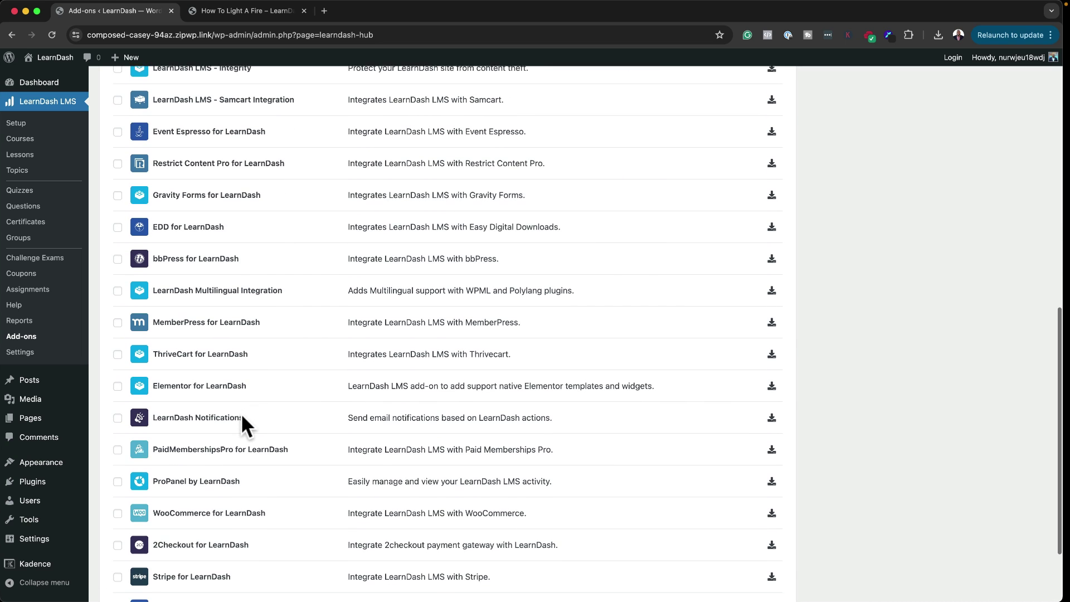
{"action": "scroll", "coordinate": [244, 426], "scroll_direction": "down", "scroll_amount": 2}
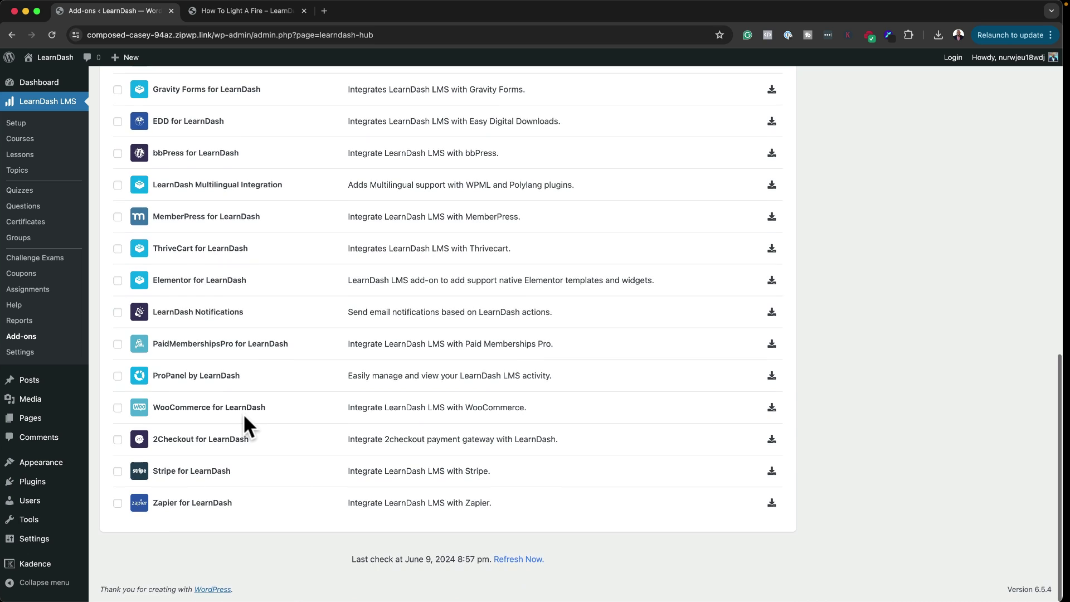
{"action": "scroll", "coordinate": [243, 417], "scroll_direction": "up", "scroll_amount": 15}
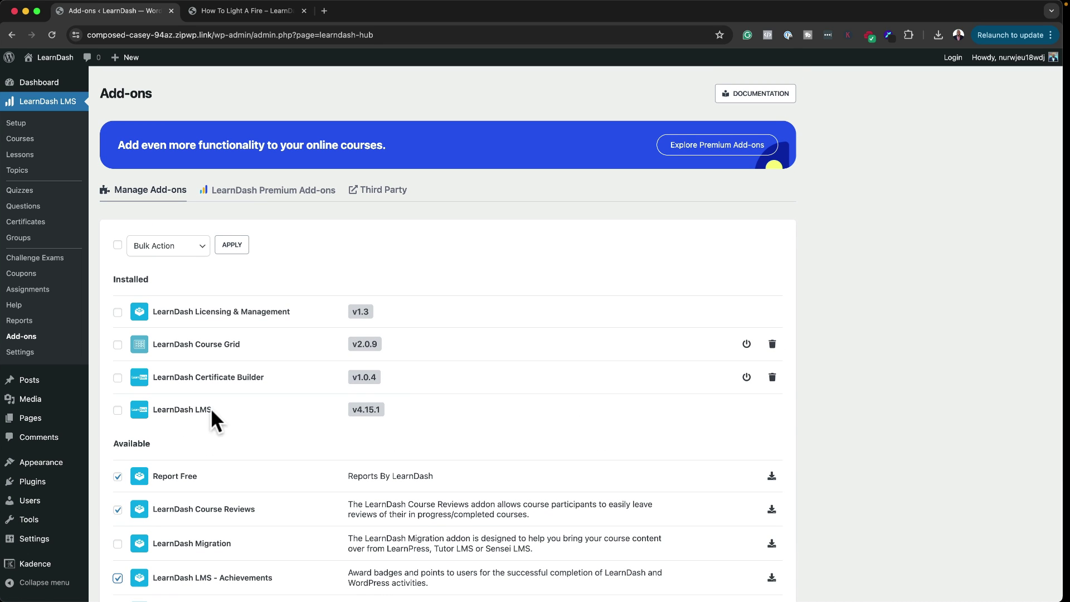
Step: Show the Third Party add-ons and browse the integrations from Gravity Forms through WP Fusion
{"action": "left_click", "coordinate": [384, 190]}
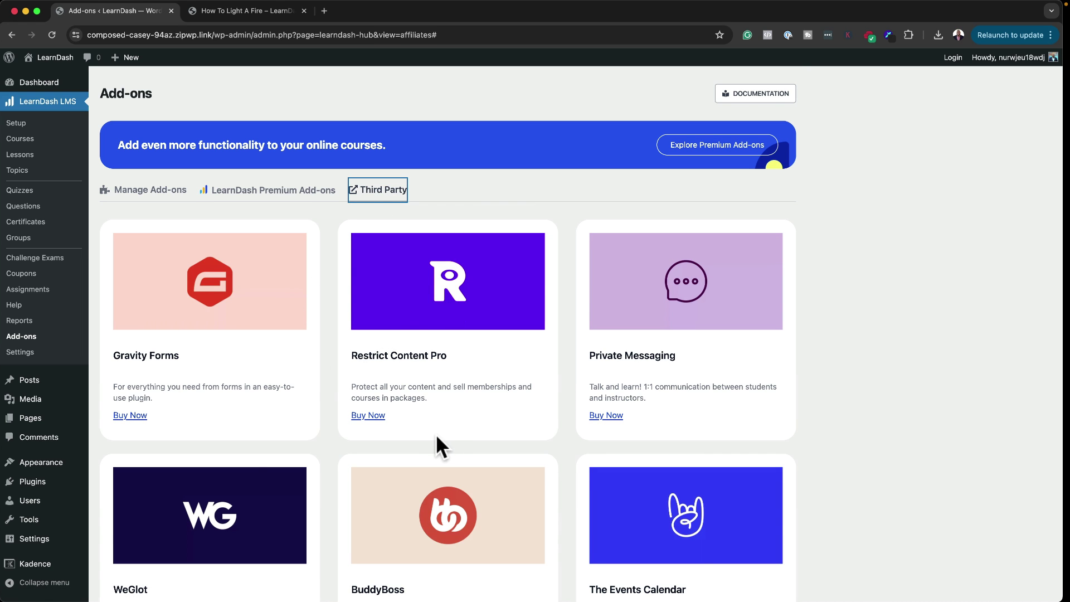
{"action": "scroll", "coordinate": [436, 433], "scroll_direction": "down", "scroll_amount": 5}
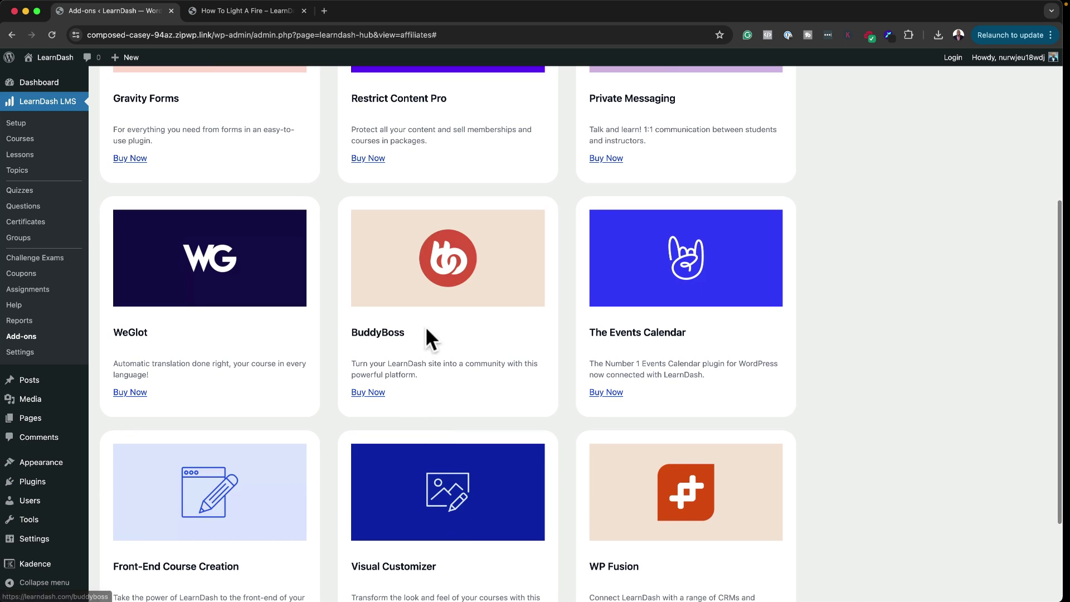
{"action": "scroll", "coordinate": [429, 385], "scroll_direction": "down", "scroll_amount": 3}
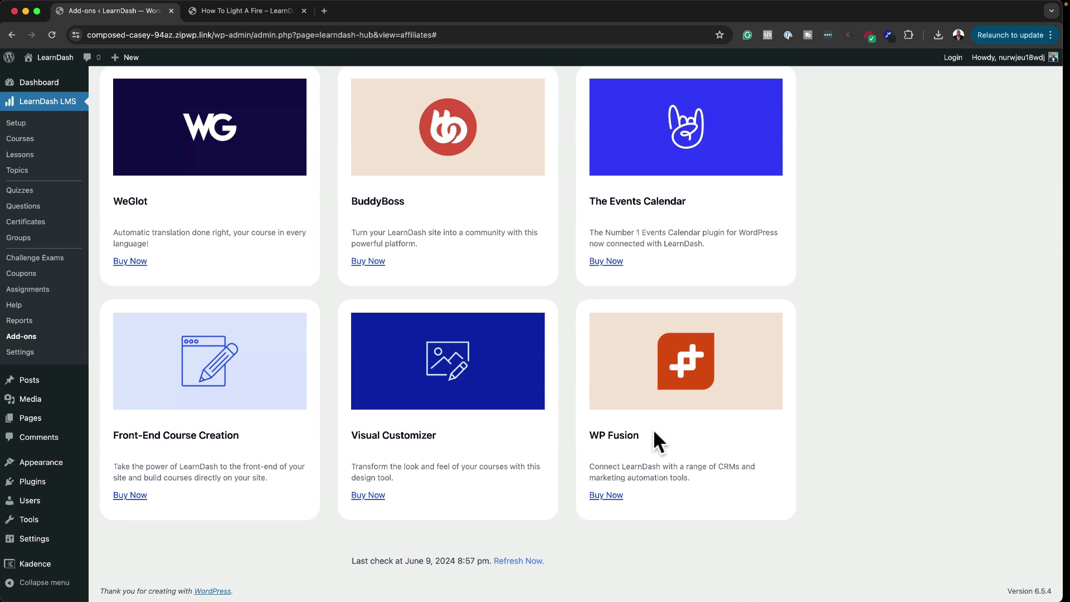
{"action": "scroll", "coordinate": [457, 408], "scroll_direction": "up", "scroll_amount": 7}
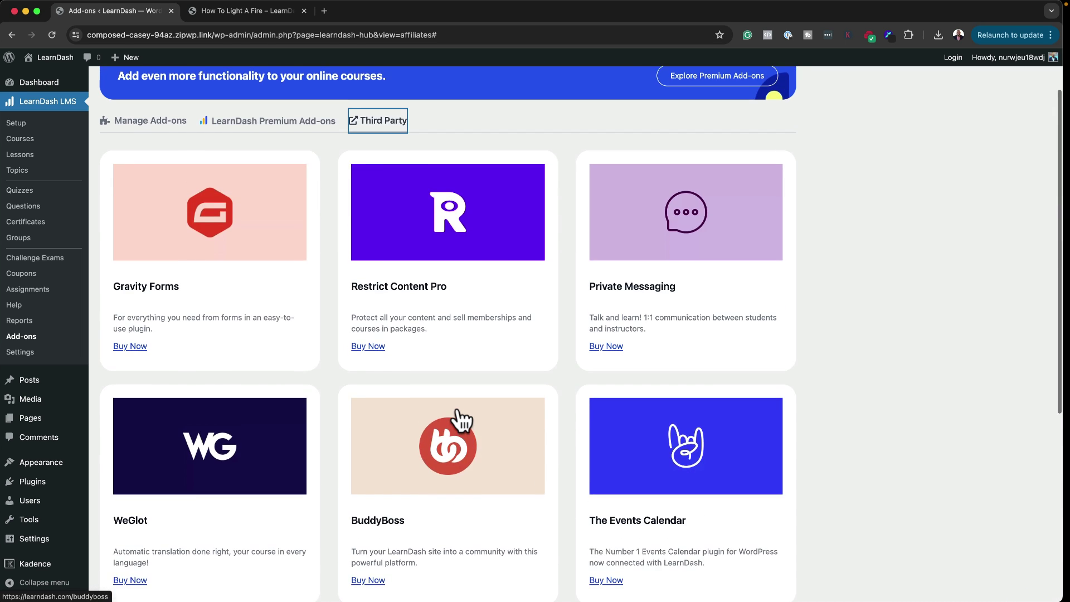